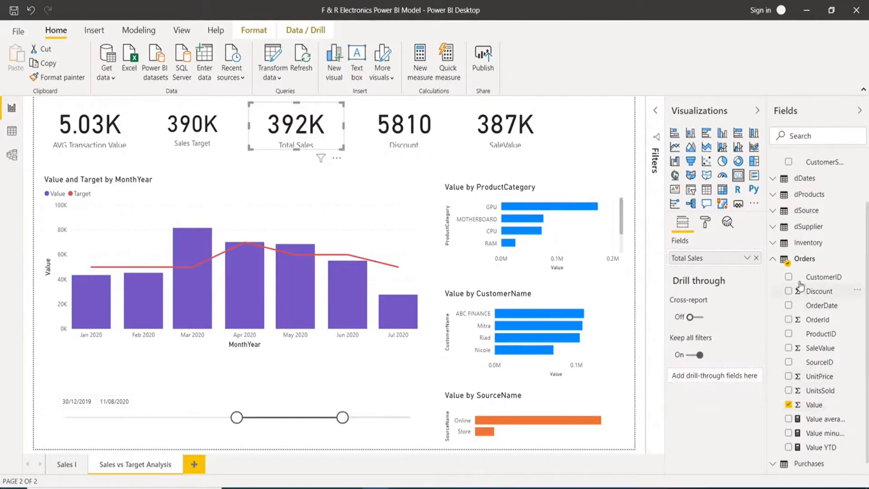
Step: Create a measure named Total Sales in the Orders table with the formula SUM(Orders[Value])
right_click(803, 263)
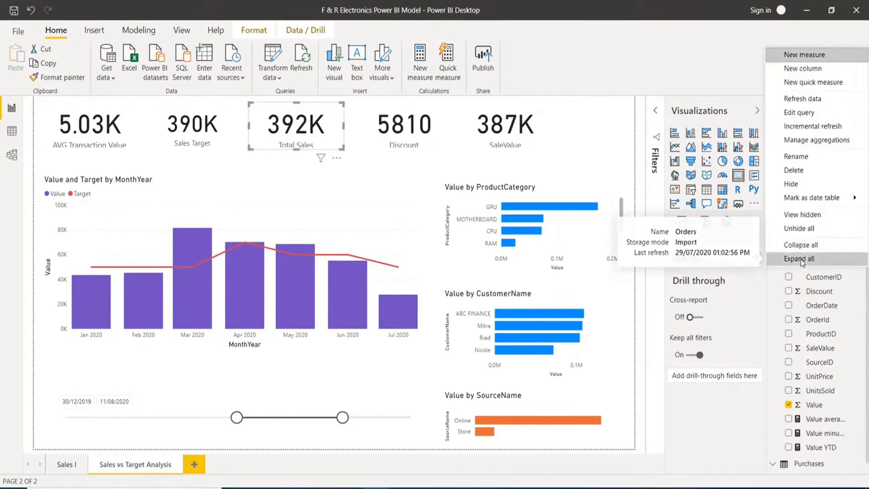
click(819, 58)
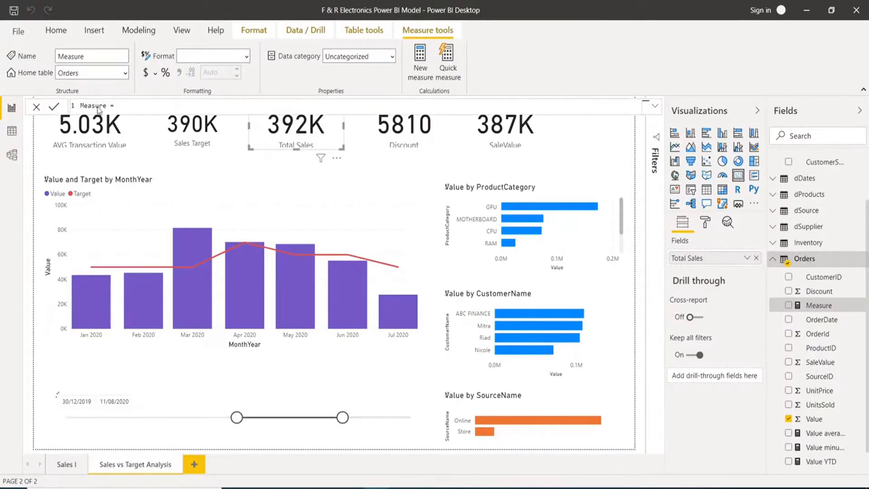
click(121, 106)
key(ctrl+a)
key(BackSpace)
text(Total Sa)
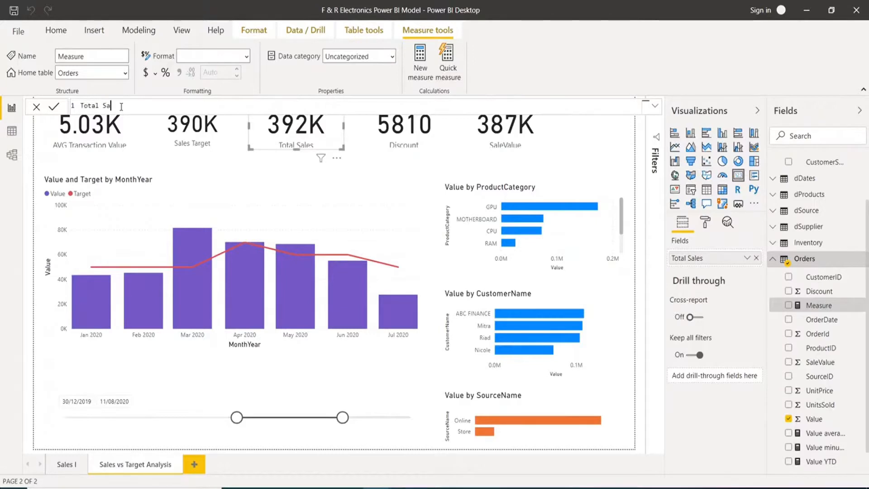
text(les = sum)
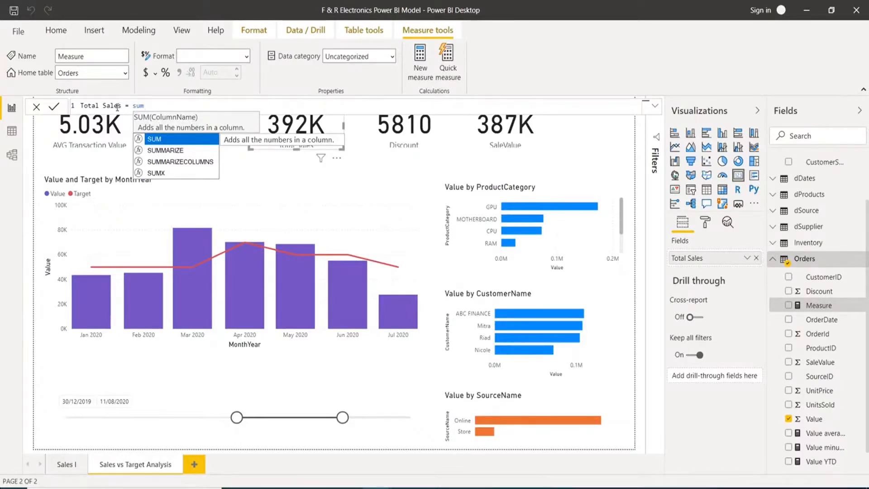
click(164, 141)
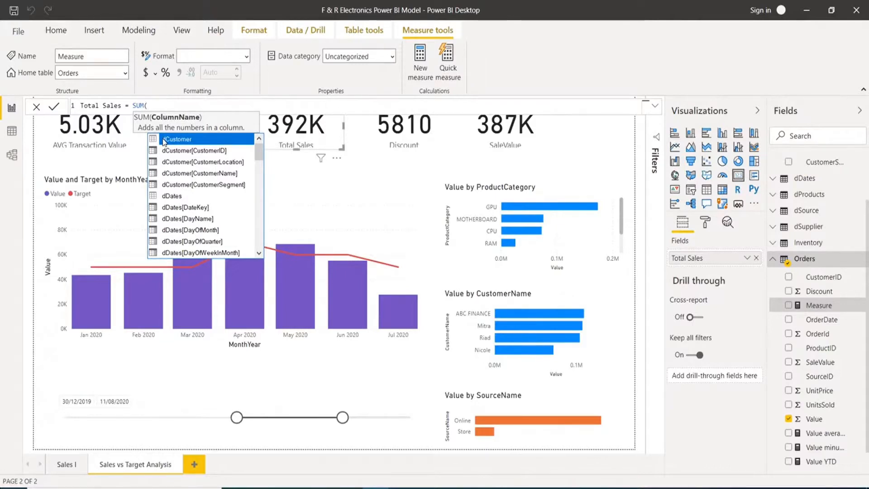
text(value)
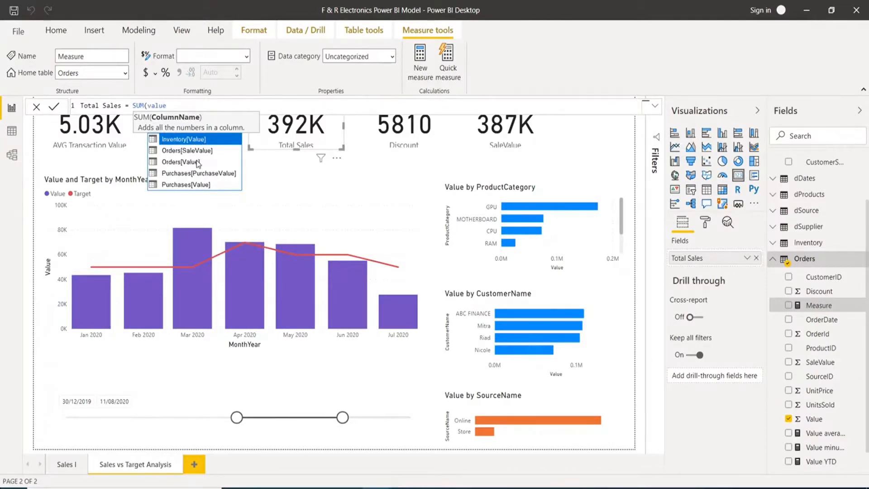
click(191, 161)
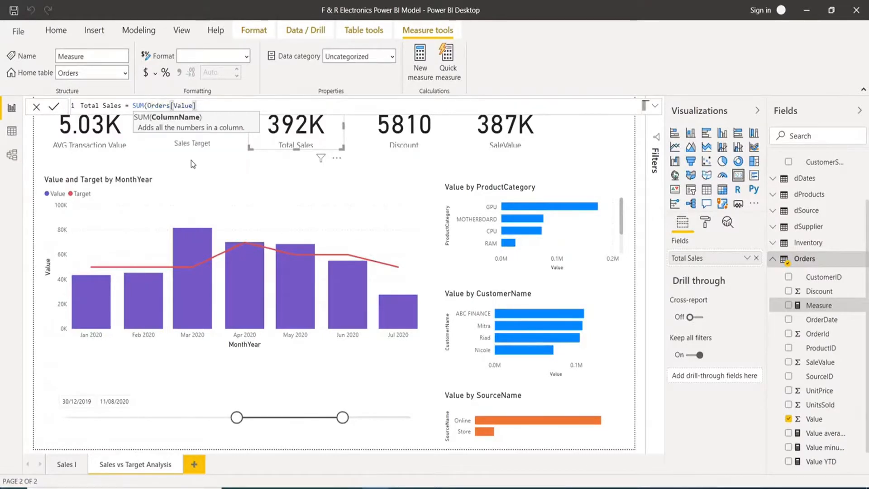
text())
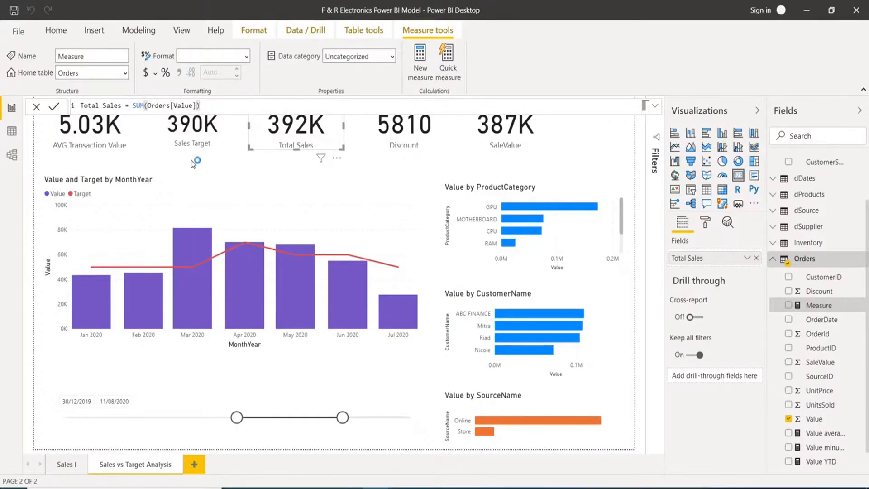
key(Return)
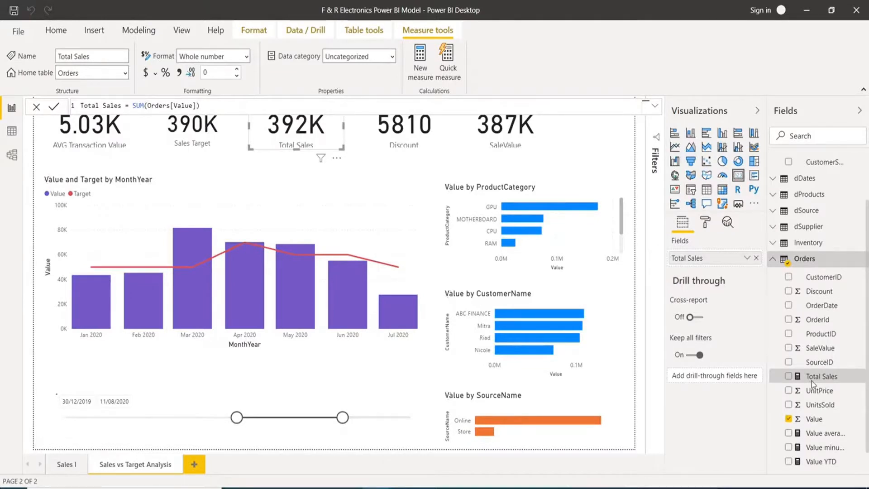
Step: Add a card visual beside the SaleValue card and fill it with the new Total Sales measure
click(455, 158)
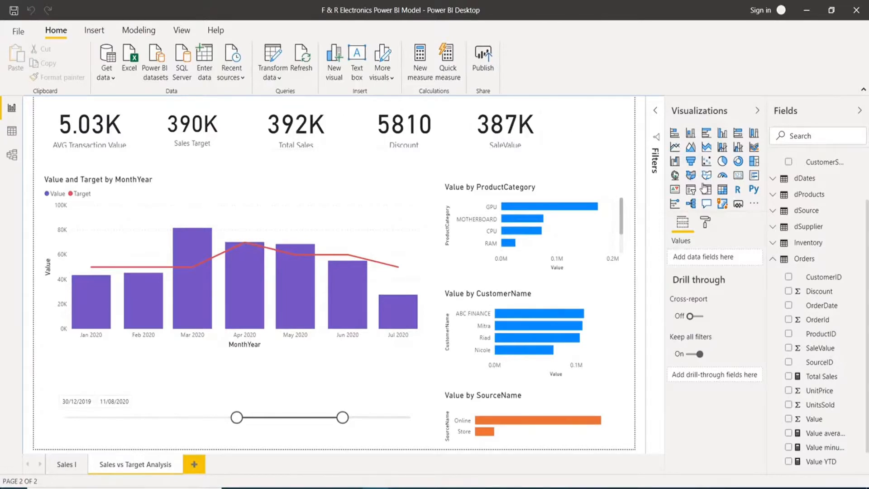
click(738, 176)
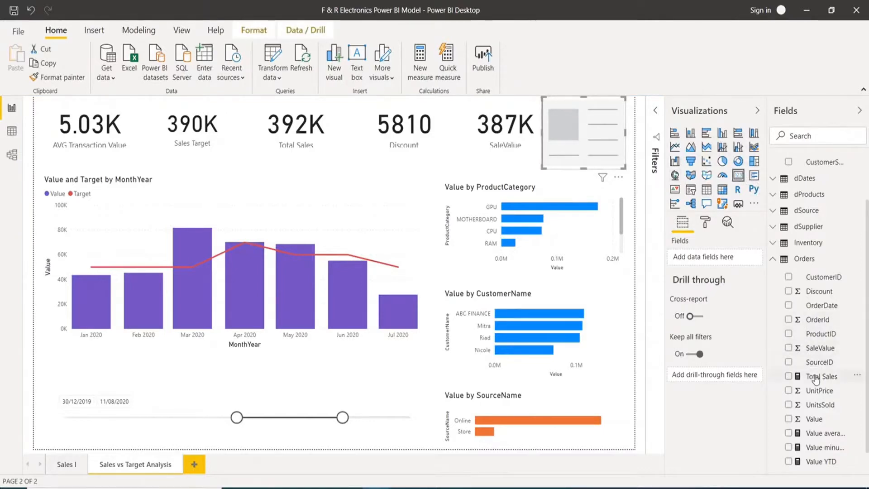
drag(815, 380, 723, 262)
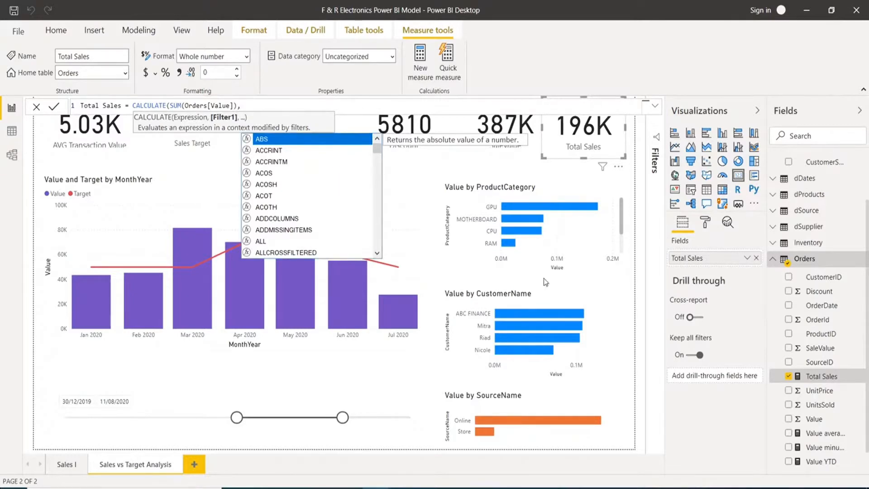
key(Escape)
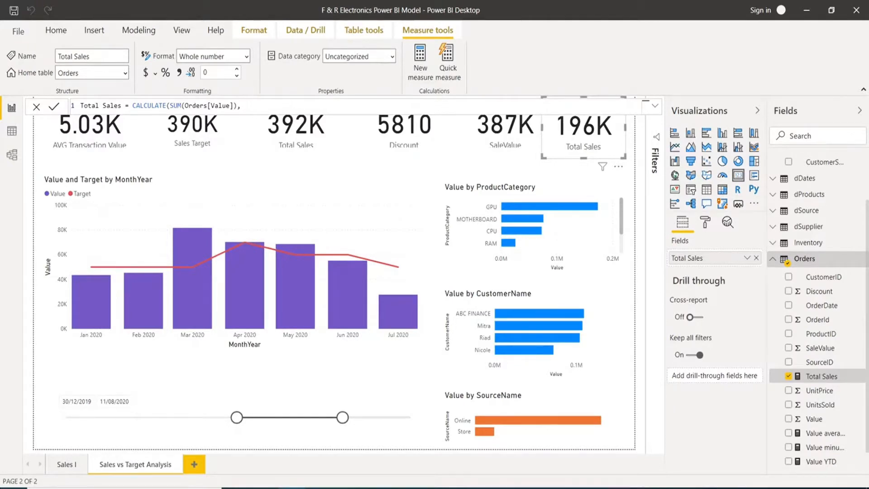
Step: Switch to the DAX basics article in the browser and examine the Syntax section's breakdown of a measure formula
drag(1, 49, 442, 5)
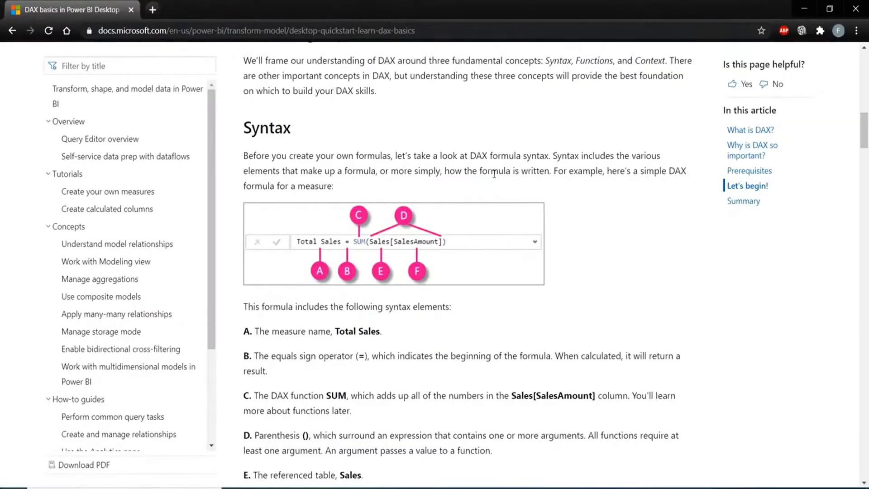
scroll(493, 186, down, 1)
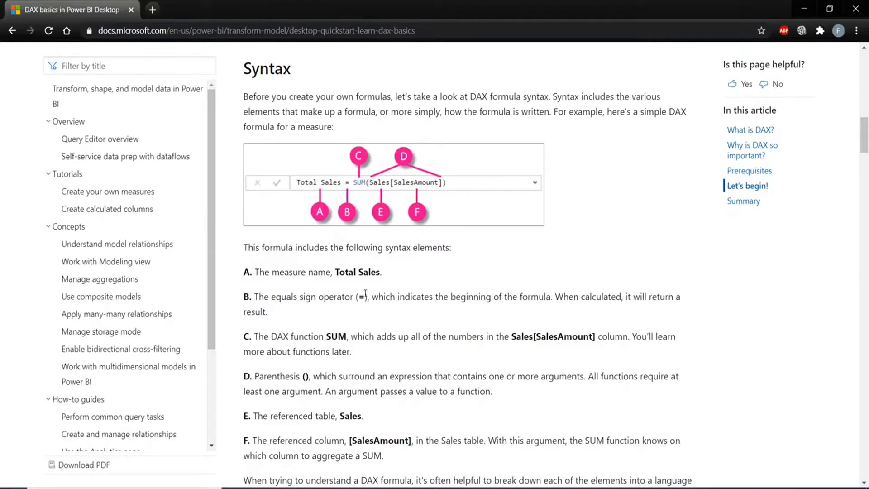
scroll(367, 296, down, 1)
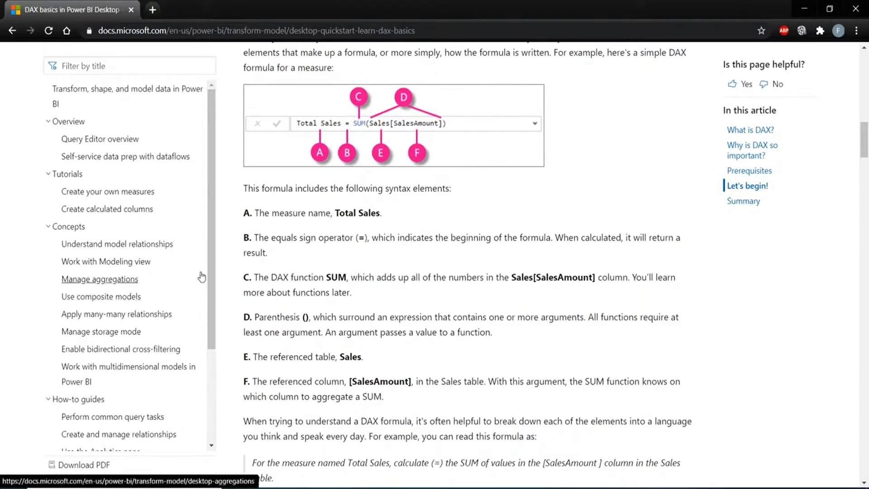
scroll(202, 277, up, 3)
scroll(194, 254, down, 3)
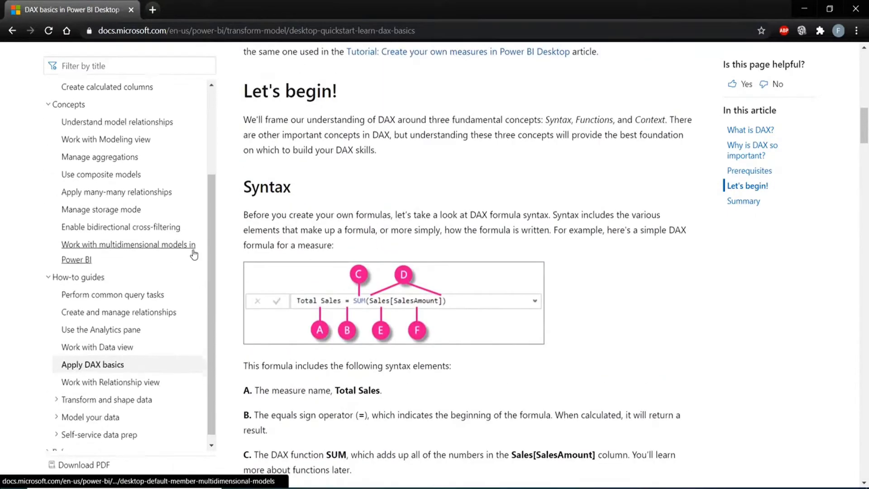
scroll(194, 254, up, 1)
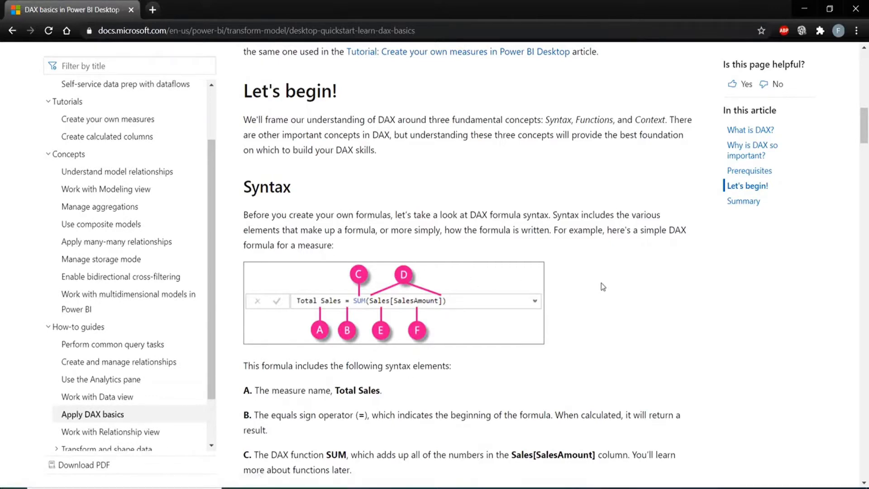
scroll(602, 286, down, 1)
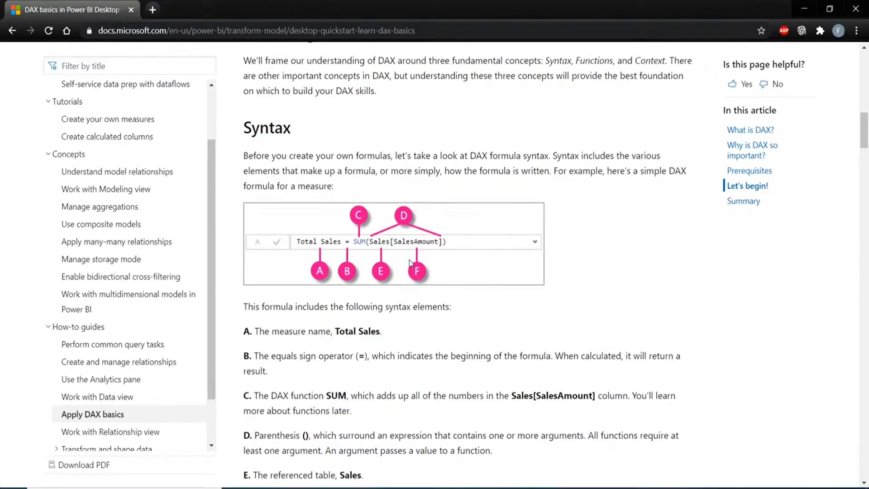
scroll(364, 288, down, 3)
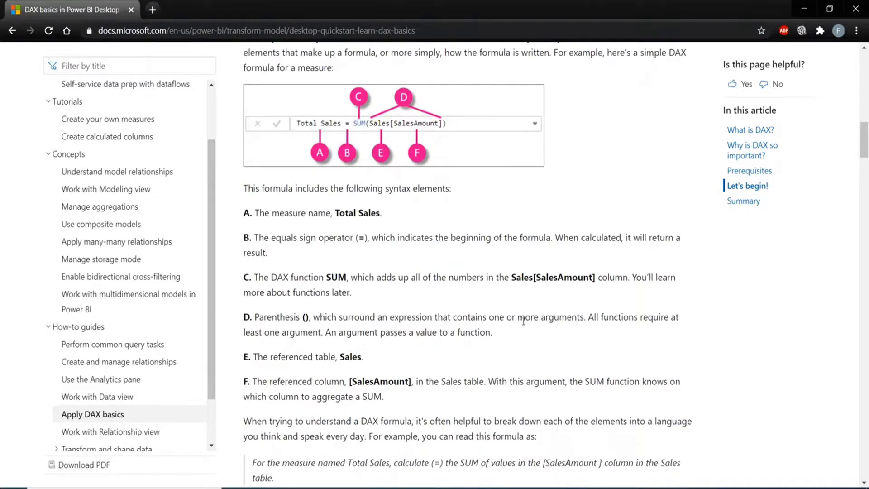
scroll(523, 328, down, 1)
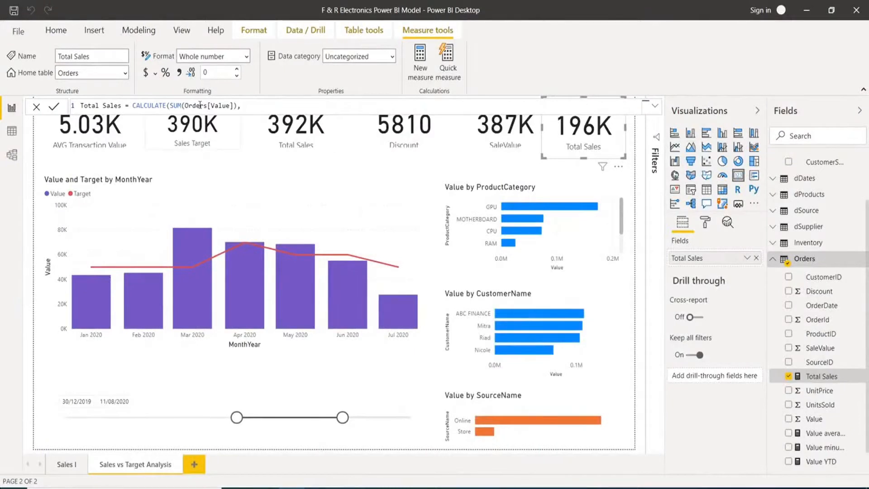
Step: Switch back to Power BI Desktop and reduce the Total Sales formula to SUM(Orders[Value]) by removing CALCULATE and the trailing comma
click(200, 106)
click(249, 109)
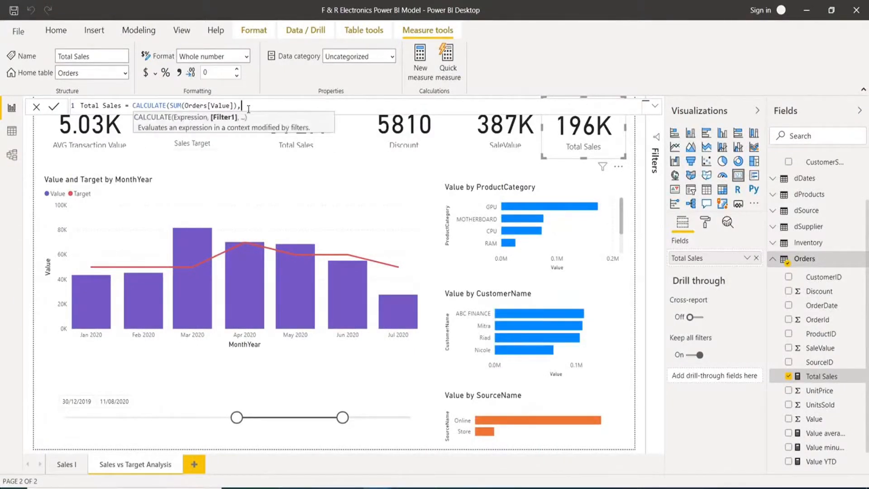
key(BackSpace)
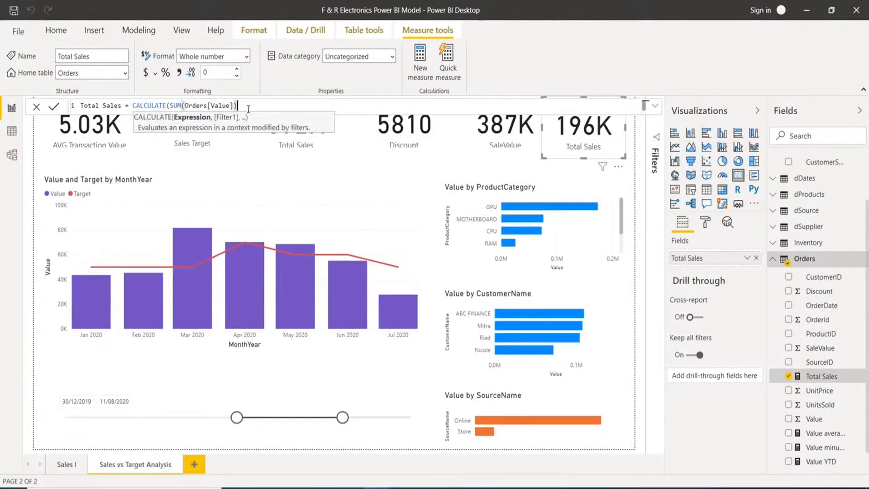
click(169, 105)
key(Delete)
key(BackSpace)
key(BackSpace)
key(BackSpace)
key(BackSpace)
key(BackSpace)
key(BackSpace)
key(BackSpace)
key(BackSpace)
key(BackSpace)
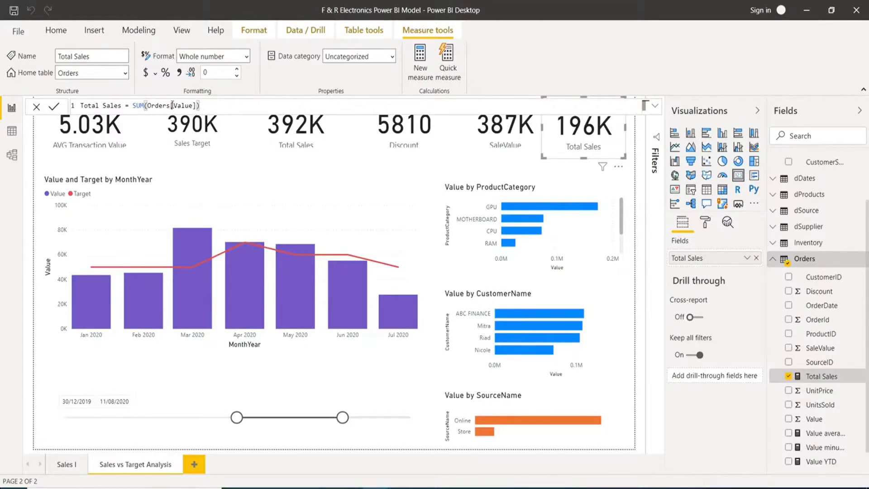
key(Return)
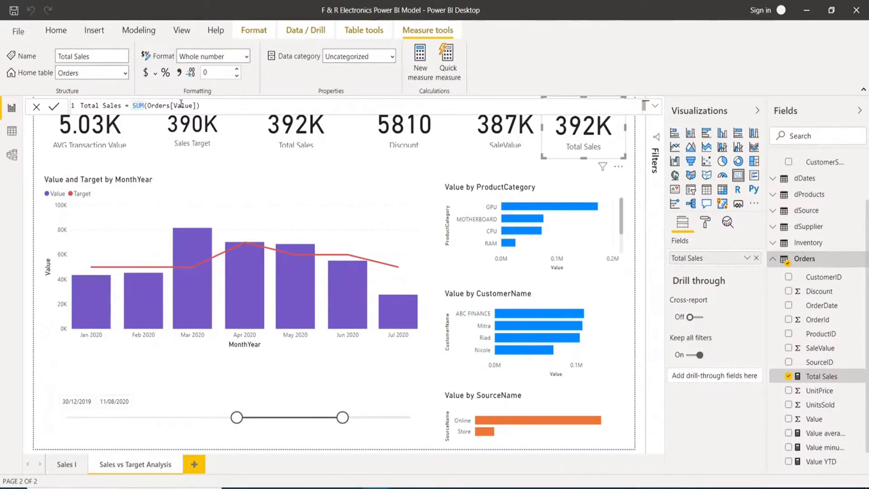
Step: Wrap the Total Sales sum in CALCULATE, filtering dCustomer[CustomerName] to the second customer listed in the Value by CustomerName chart
text(cal)
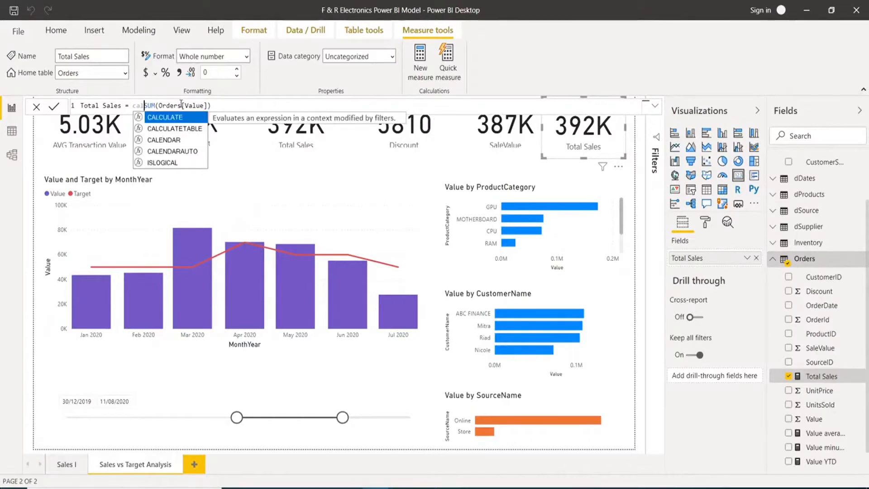
click(179, 118)
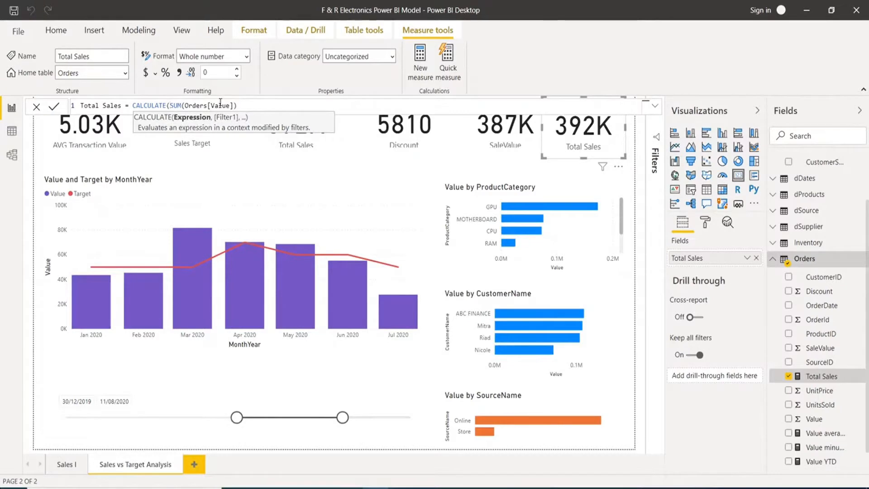
click(262, 105)
text())
text(,)
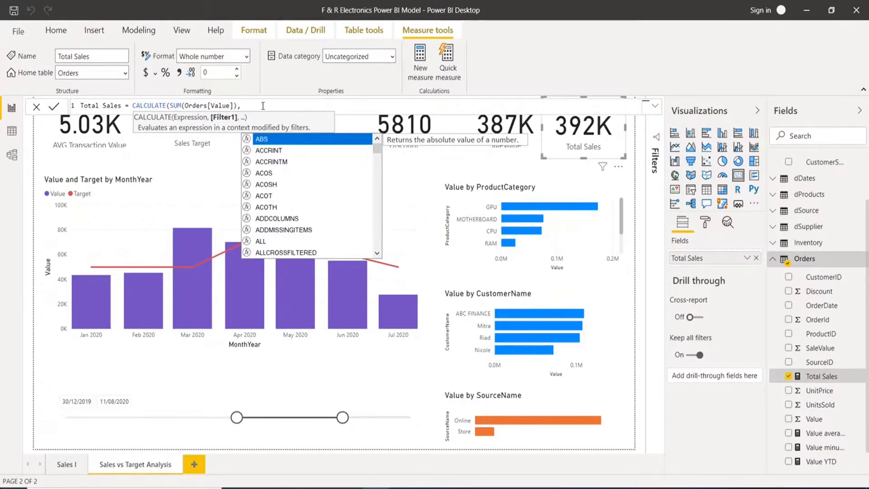
text(cus)
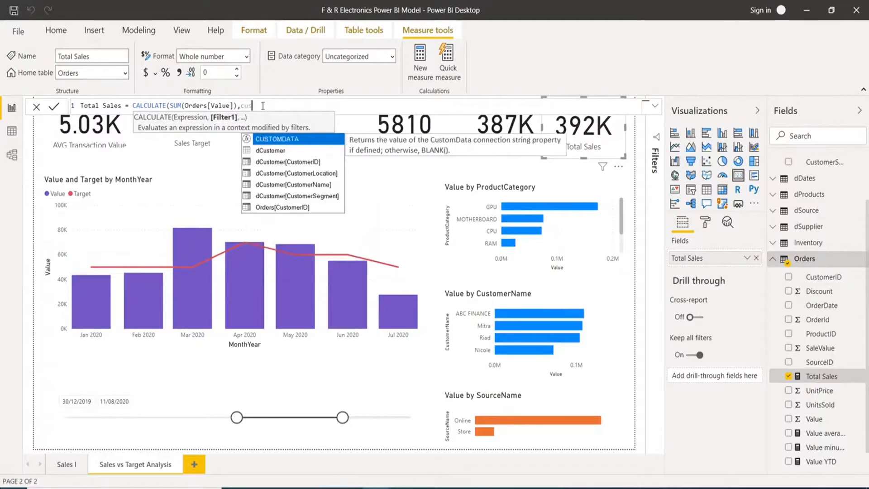
click(302, 187)
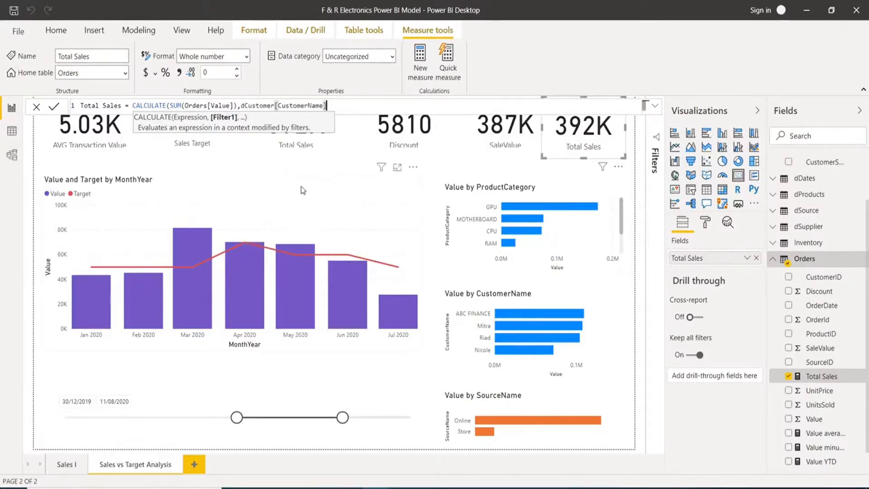
text(="Mitra"))
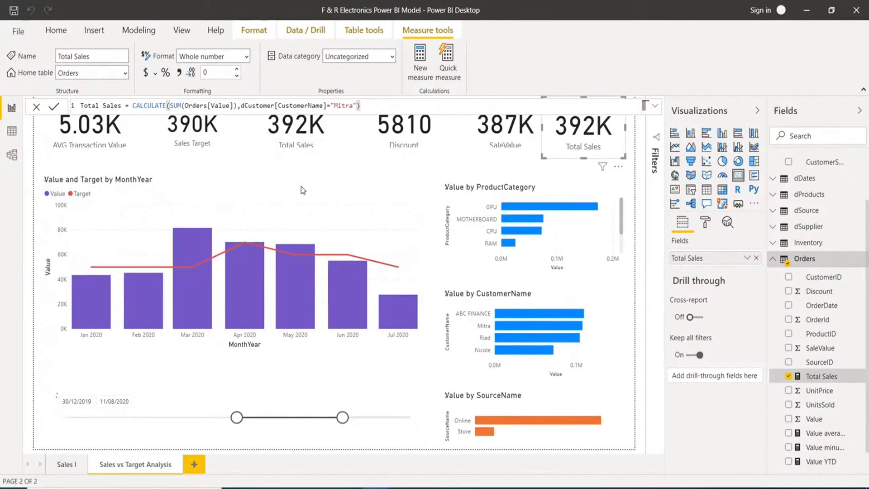
key(Return)
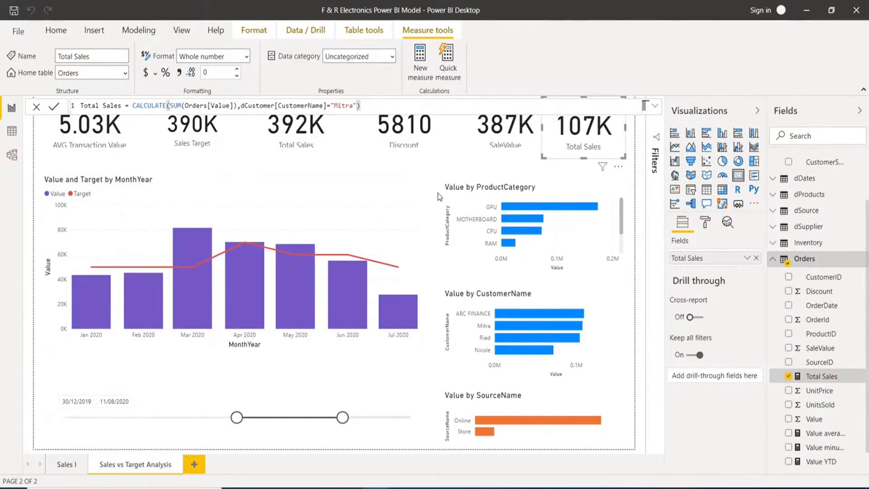
Step: Compare the filtered Total Sales card with the second customer's bar in the Value by CustomerName chart
click(484, 171)
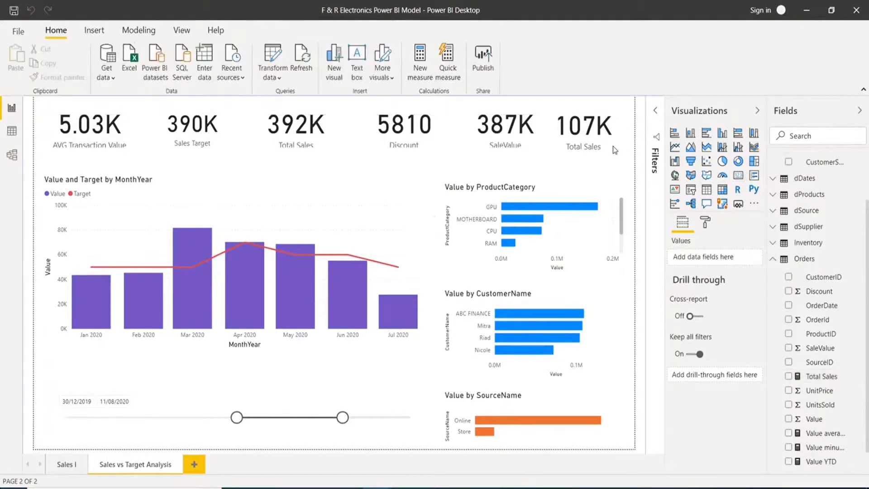
click(571, 148)
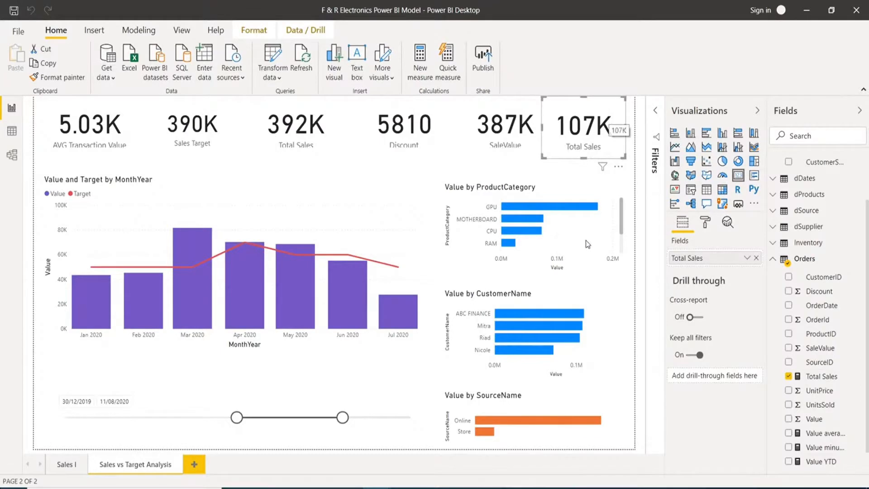
mouse_move(566, 328)
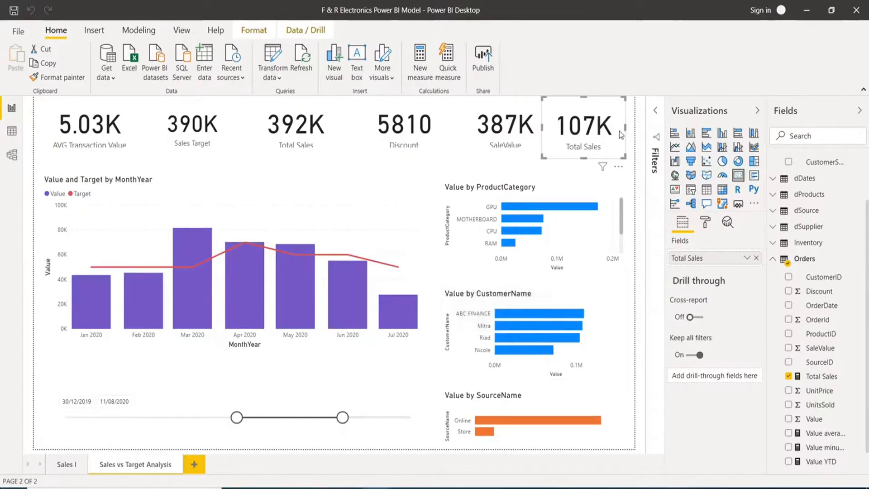
Step: Remove the Target line values from the Value and Target by MonthYear chart on the Sales vs Target Analysis page
click(631, 140)
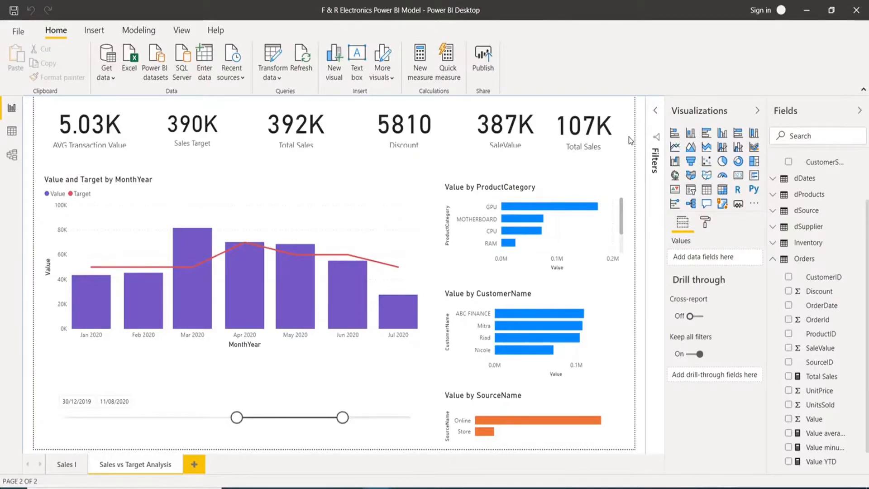
click(355, 206)
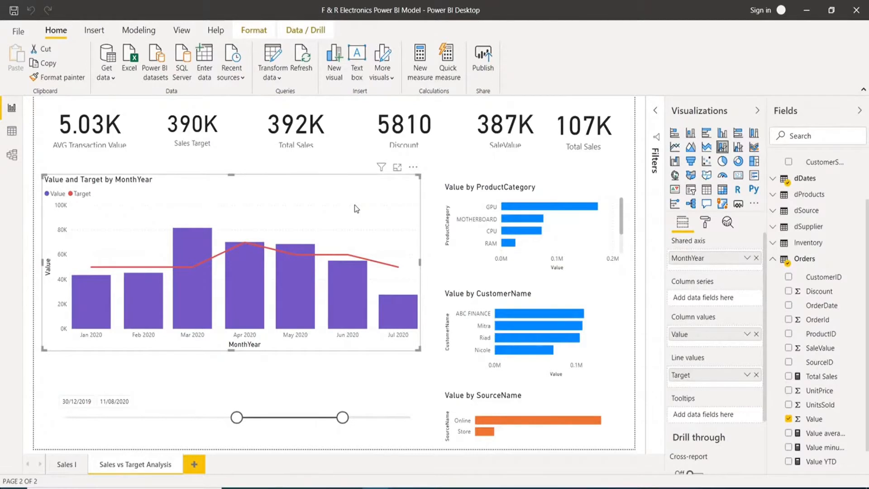
click(75, 469)
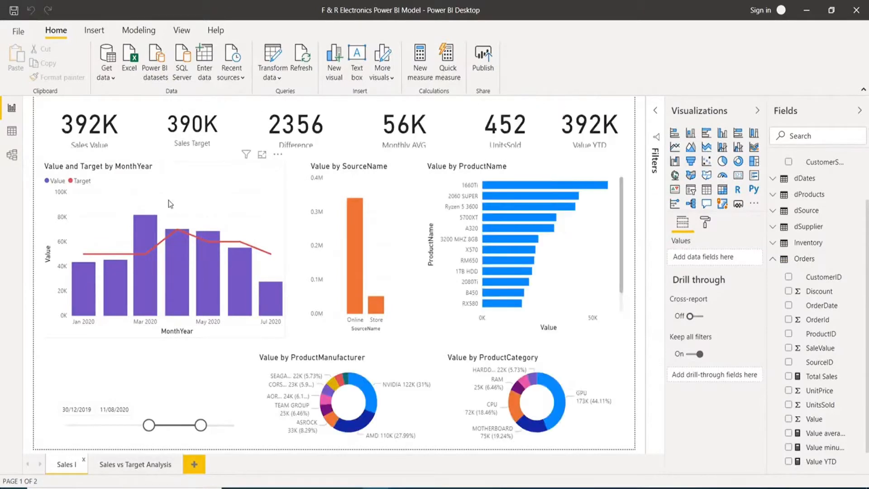
click(132, 470)
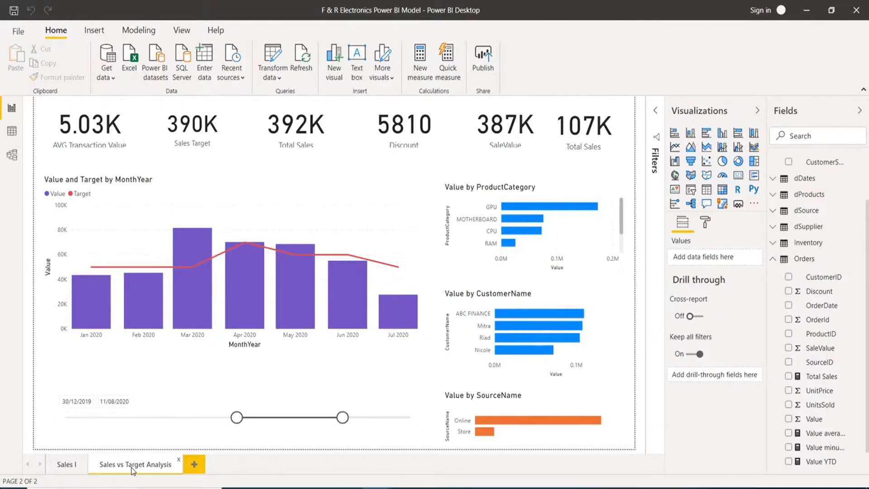
click(332, 216)
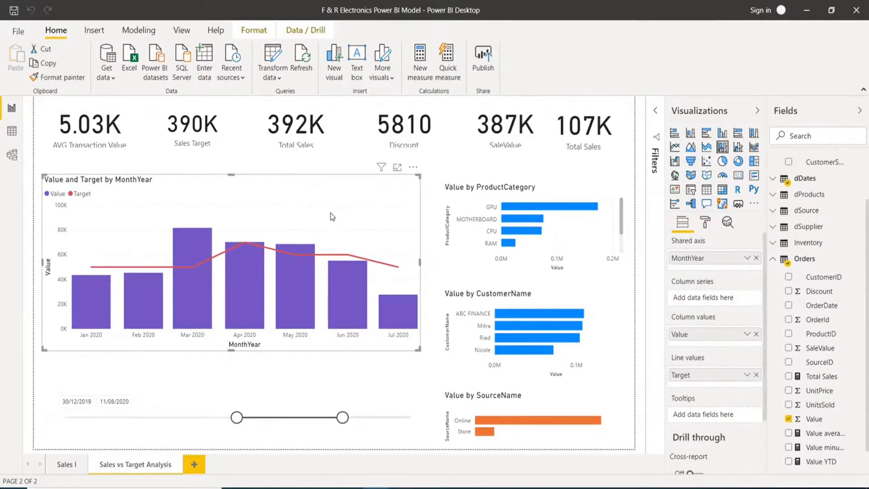
click(755, 376)
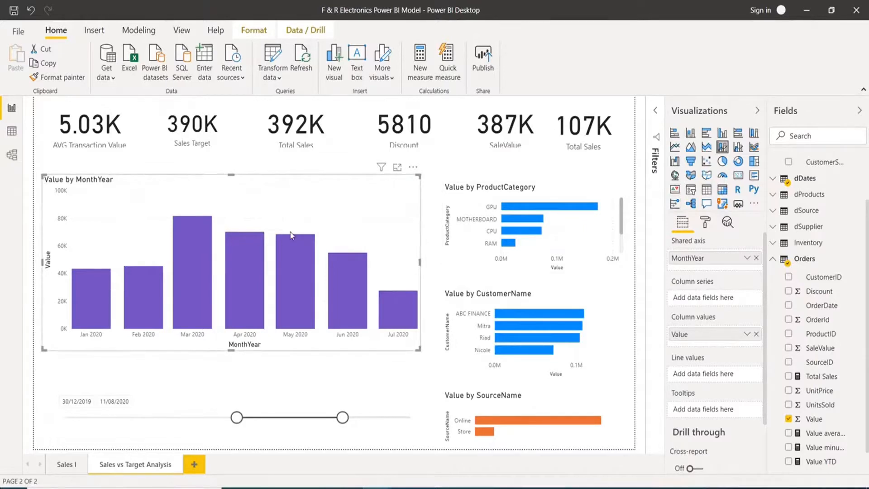
Step: Create a new measure in the Orders table and name it CumulativeValue
scroll(804, 231, down, 1)
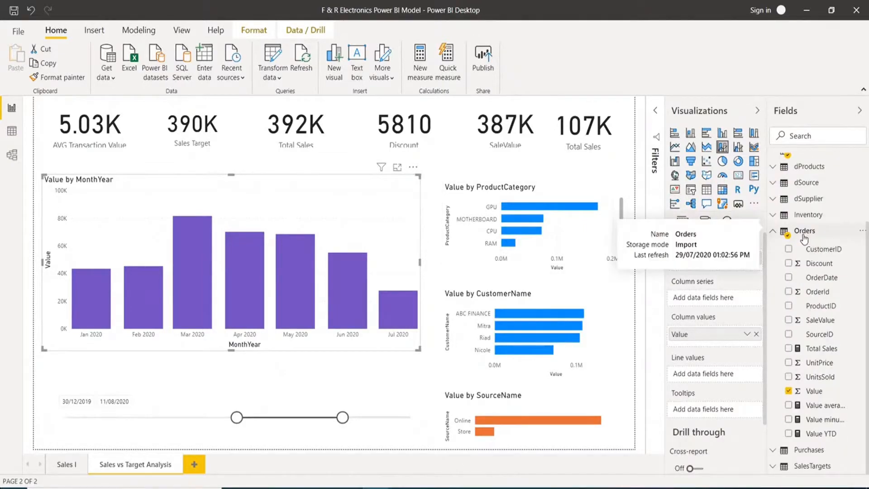
right_click(804, 235)
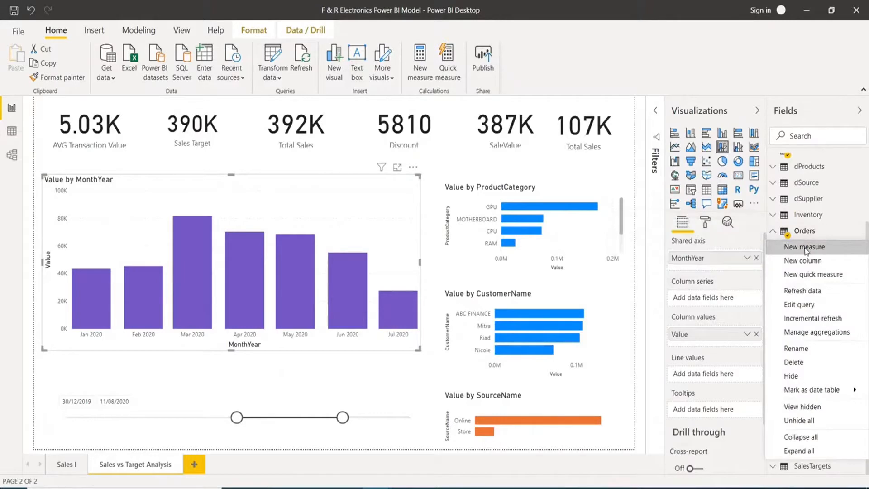
key(Escape)
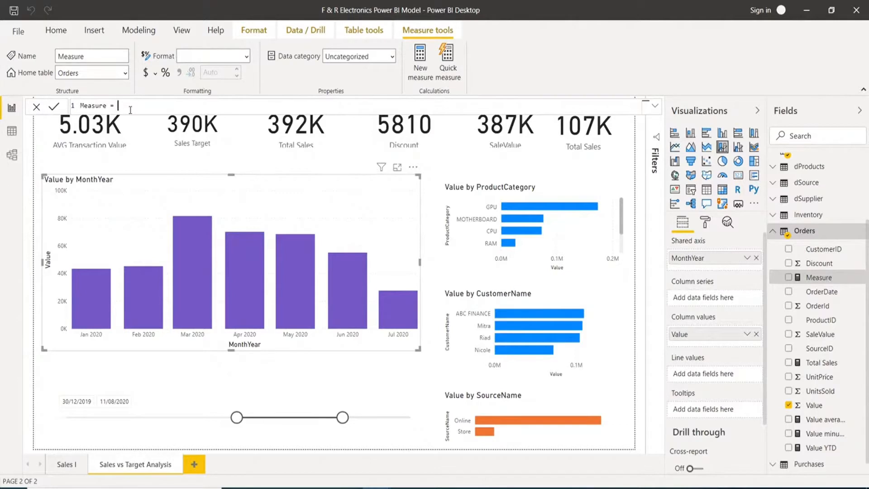
key(BackSpace)
key(BackSpace)
key(BackSpace)
key(BackSpace)
key(BackSpace)
key(BackSpace)
key(BackSpace)
key(BackSpace)
key(BackSpace)
key(BackSpace)
text(CumulativeValue =)
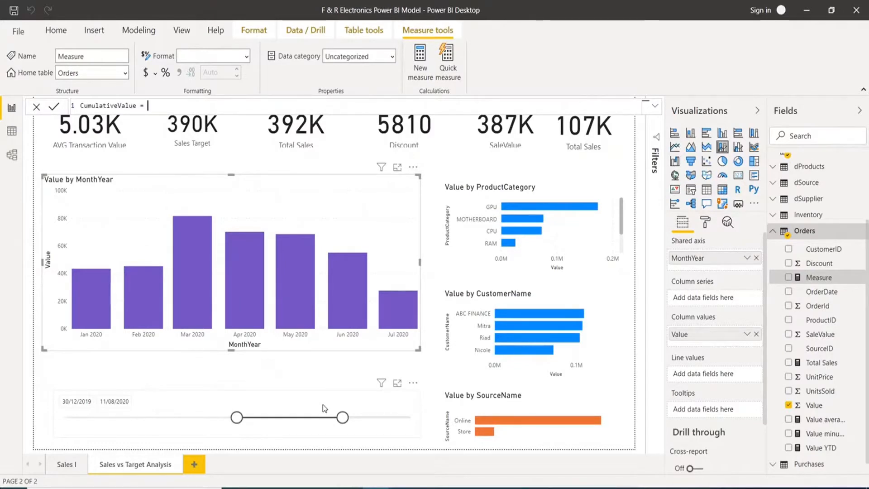
Step: Begin the CumulativeValue formula with CALCULATE, using SUM(Orders[Value]) as its expression
text(cal)
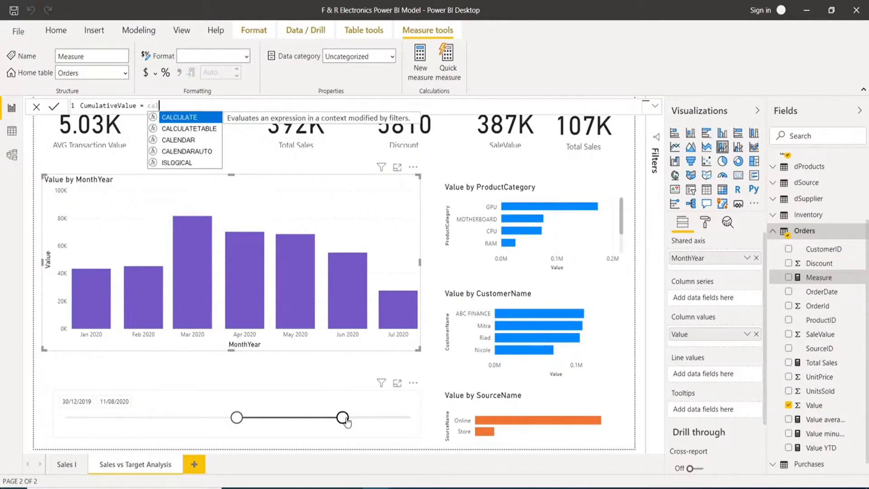
click(195, 119)
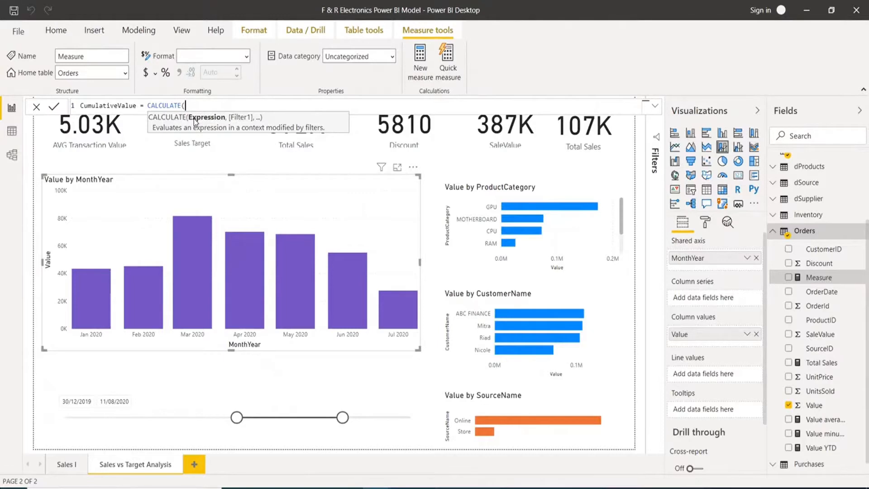
text(sum)
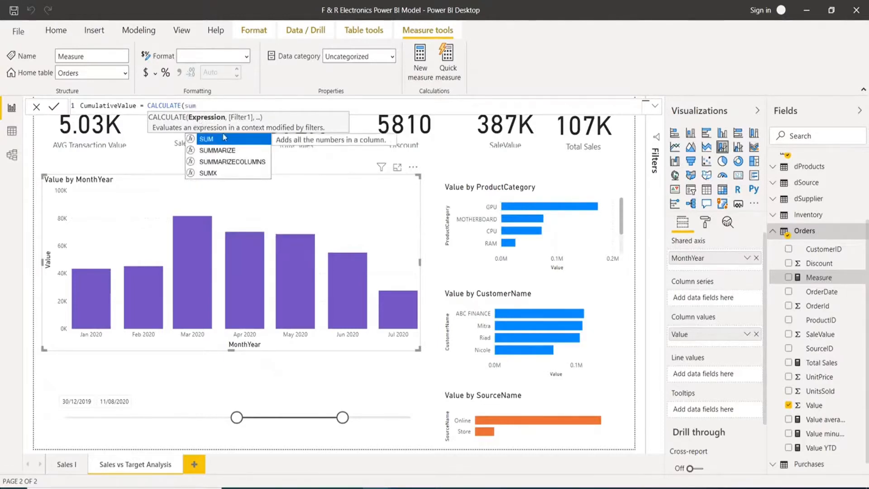
click(225, 138)
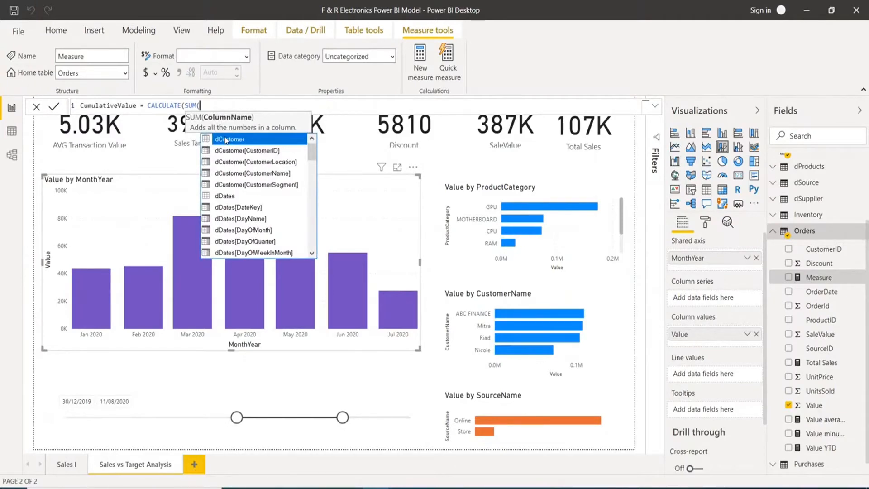
text(value)
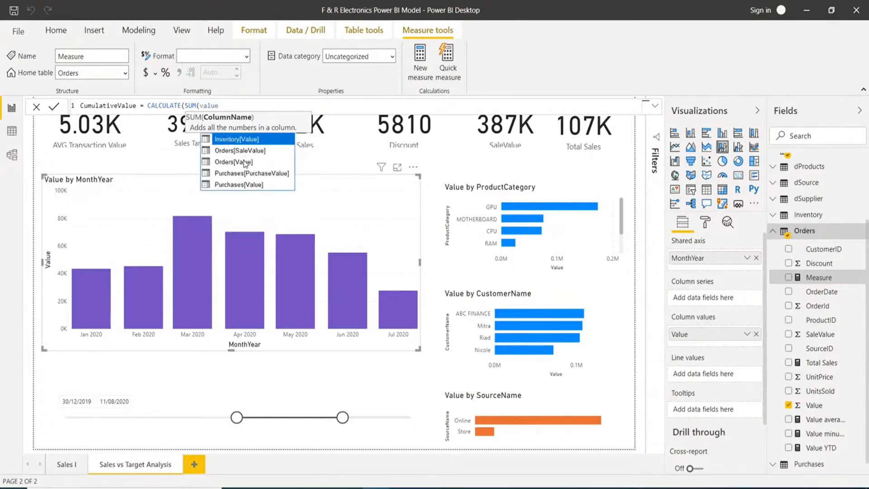
click(245, 162)
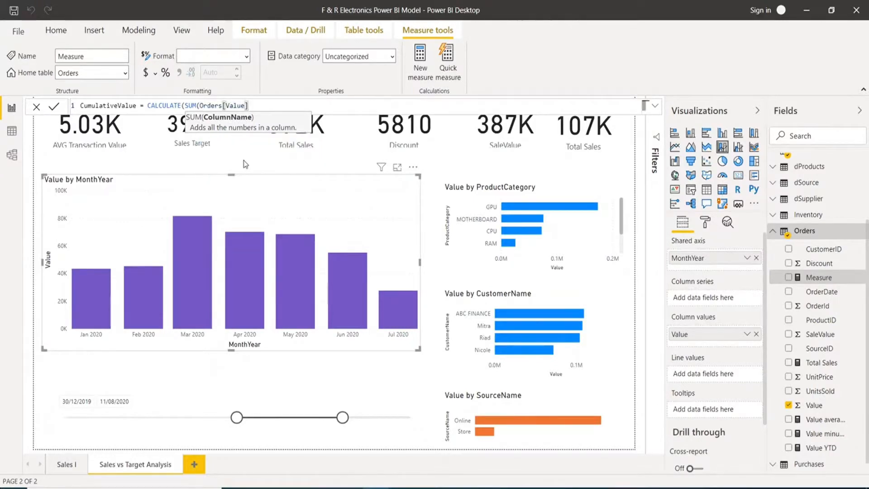
text())
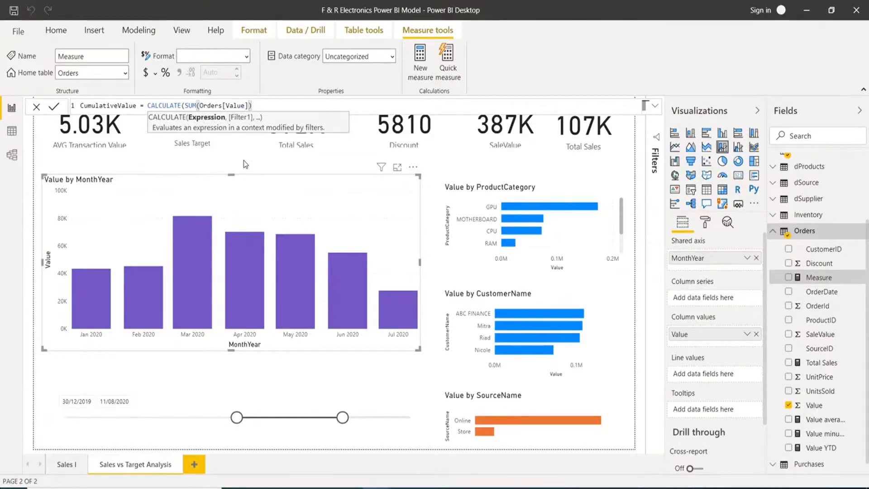
text(,)
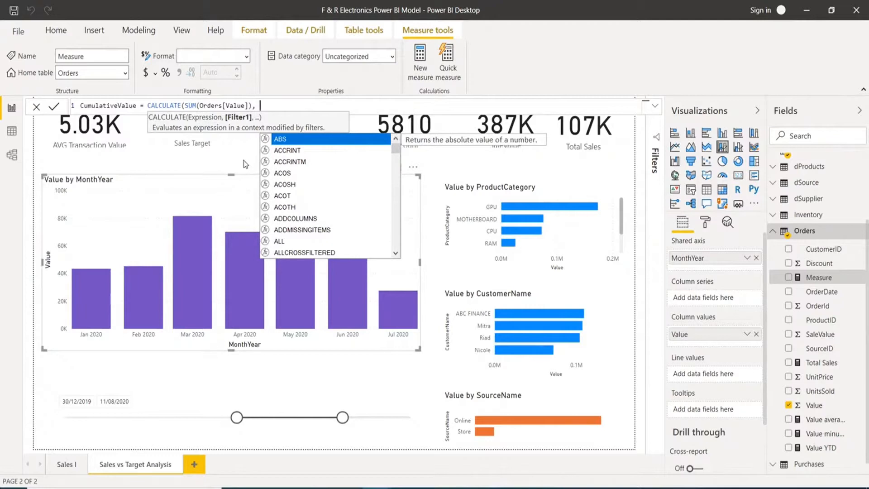
Step: Add a DATESBETWEEN filter to the CALCULATE formula, with dDates[DateKey] as its dates column
text(dates)
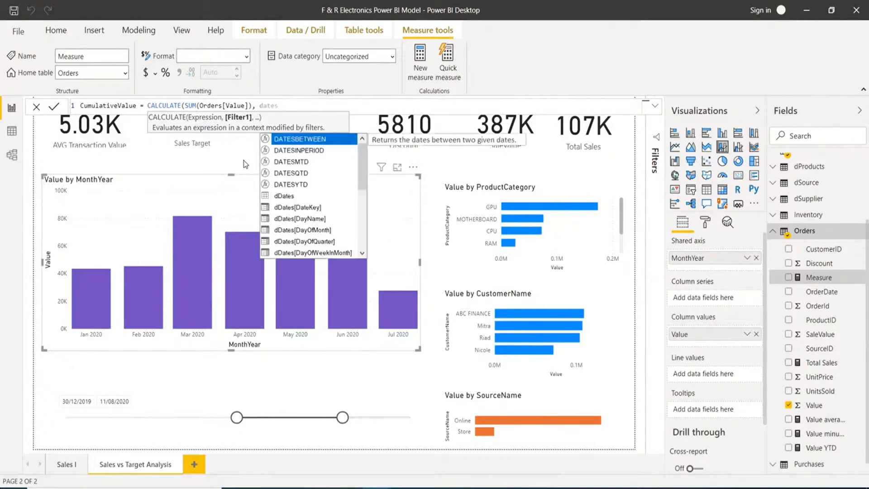
click(303, 141)
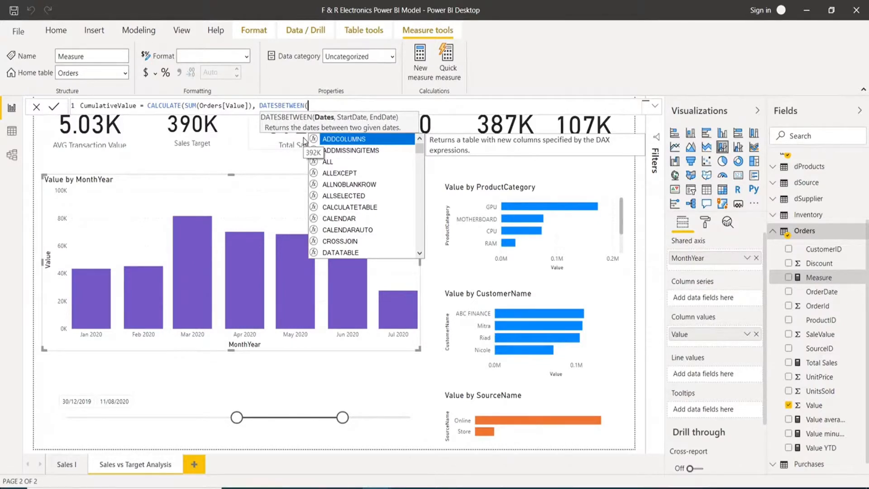
text(datekey)
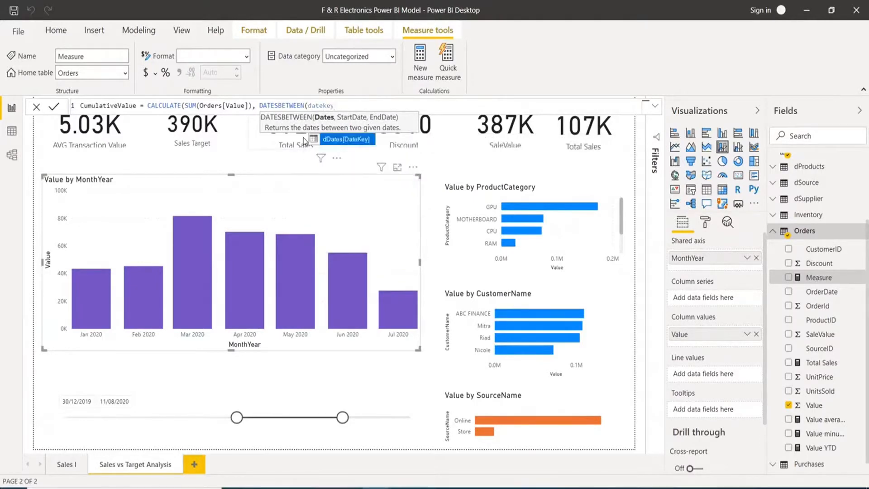
click(352, 140)
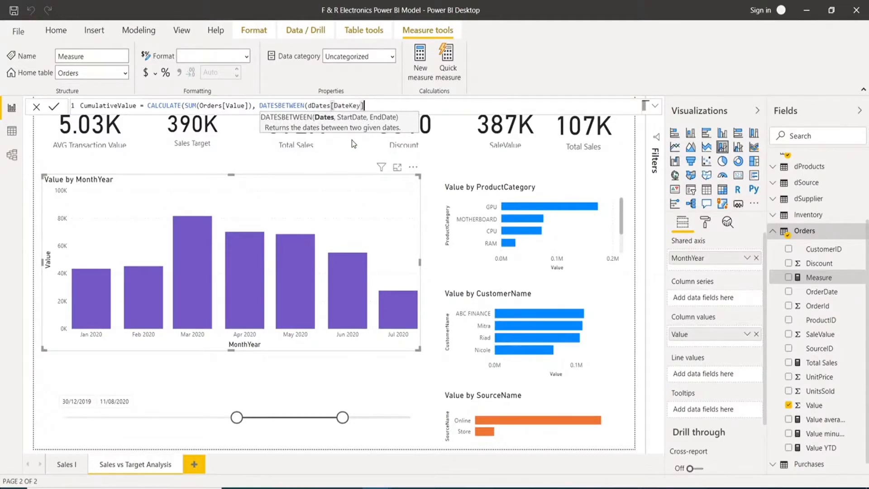
text(,)
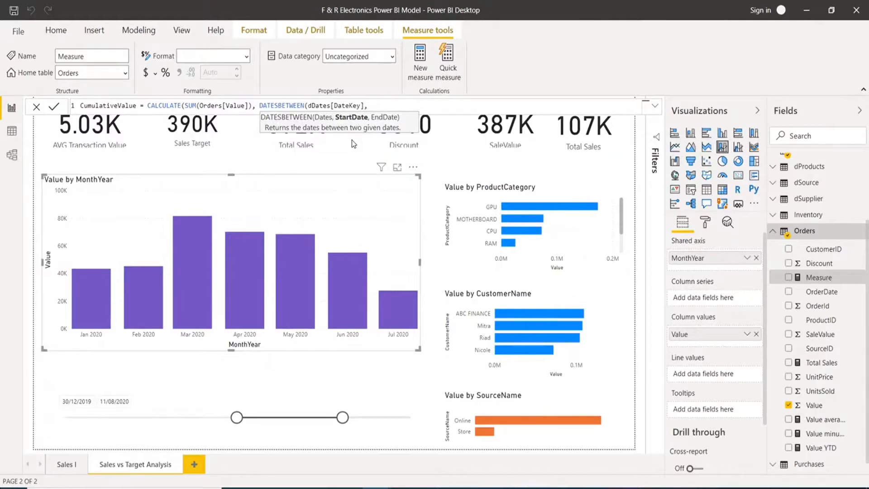
Step: Set the DATESBETWEEN start date to FIRSTDATE(ALLSELECTED(dDates[DateKey]))
text(first)
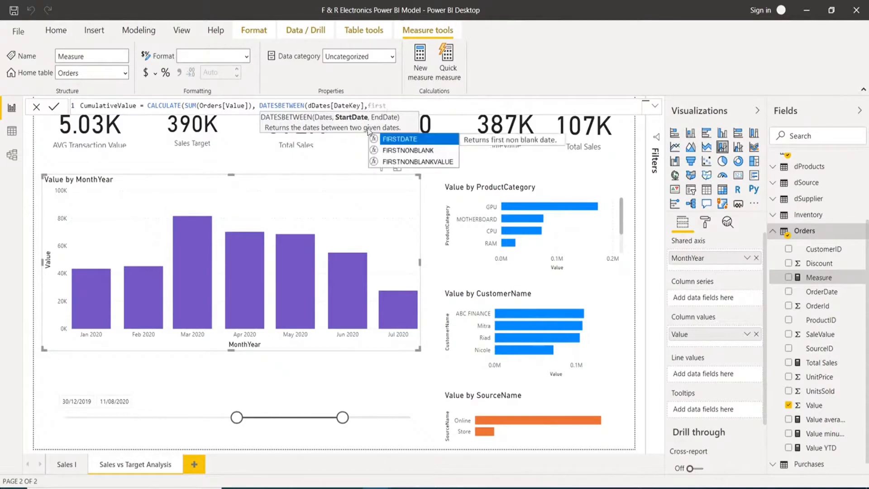
click(399, 139)
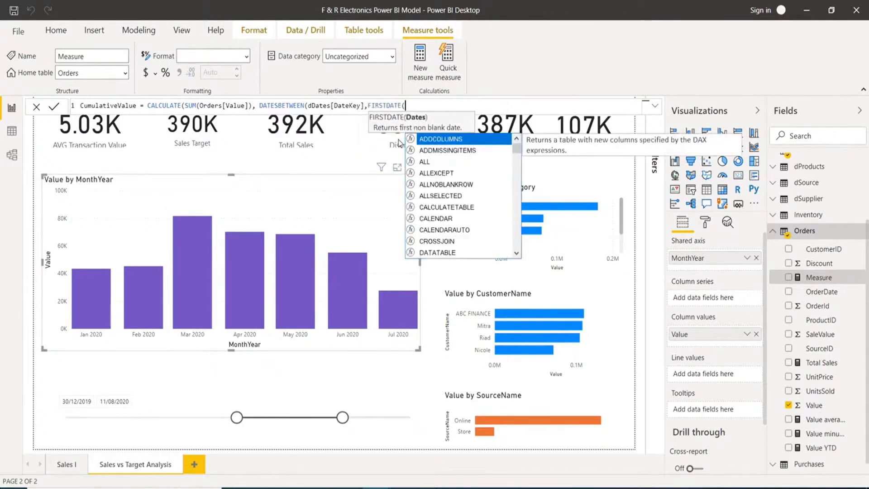
text(all)
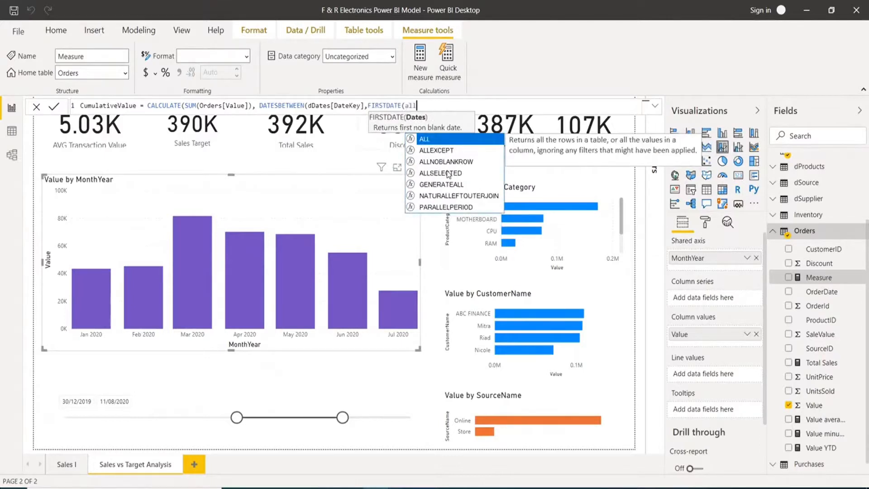
click(448, 173)
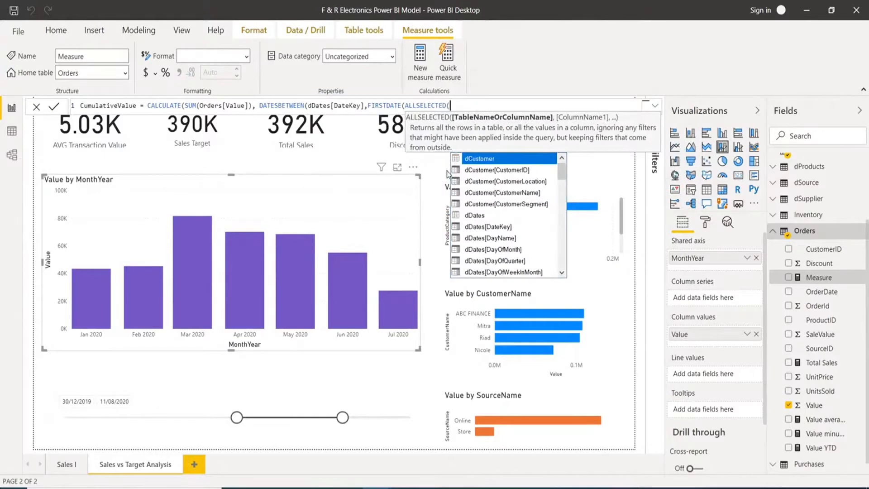
text(date)
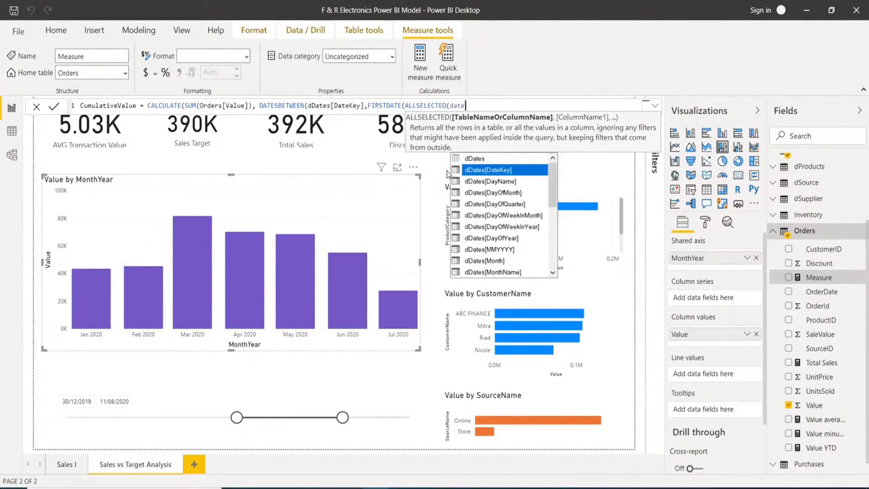
click(505, 175)
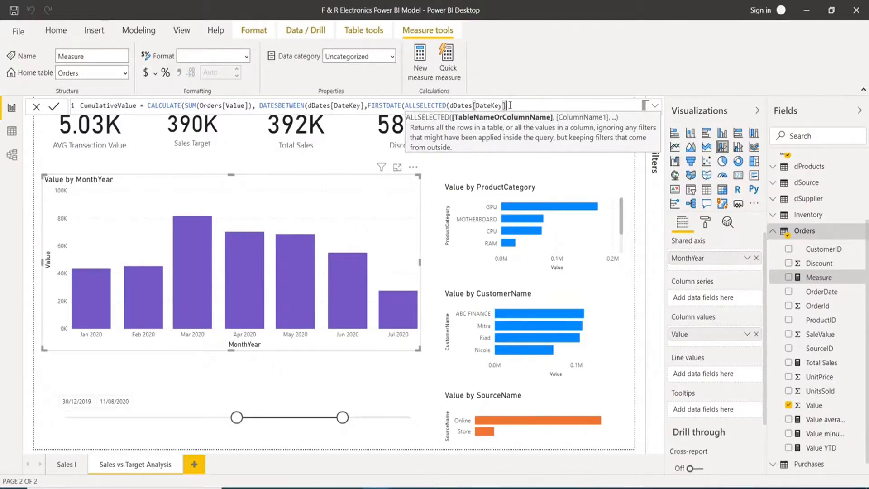
text()))
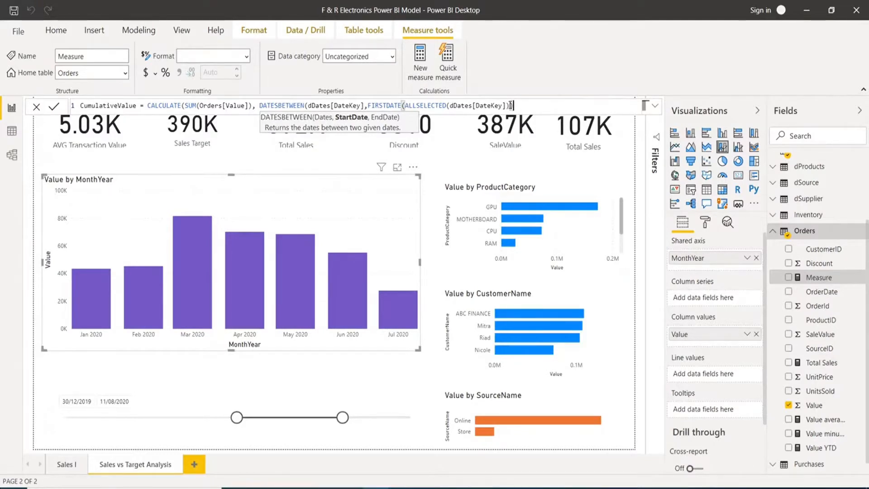
text(,)
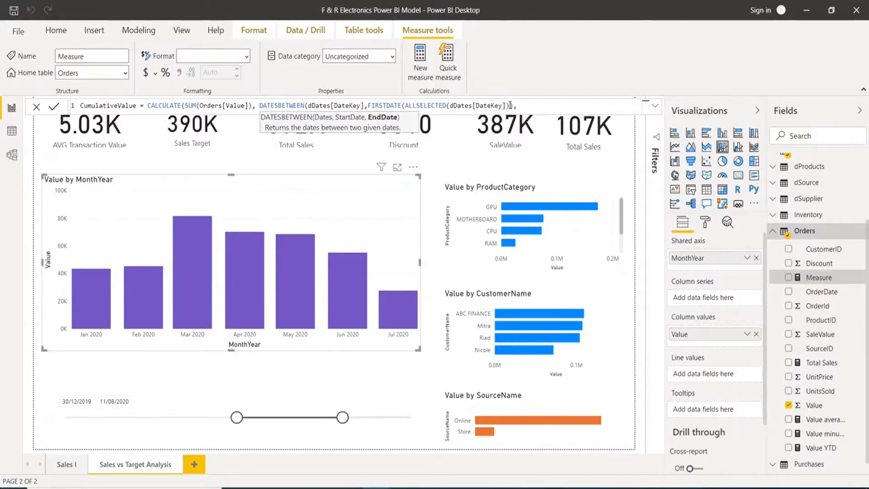
Step: Complete the CumulativeValue measure with MAX(dDates[DateKey]) as the DATESBETWEEN end date and add it to the monthly chart's line values
text(Max)
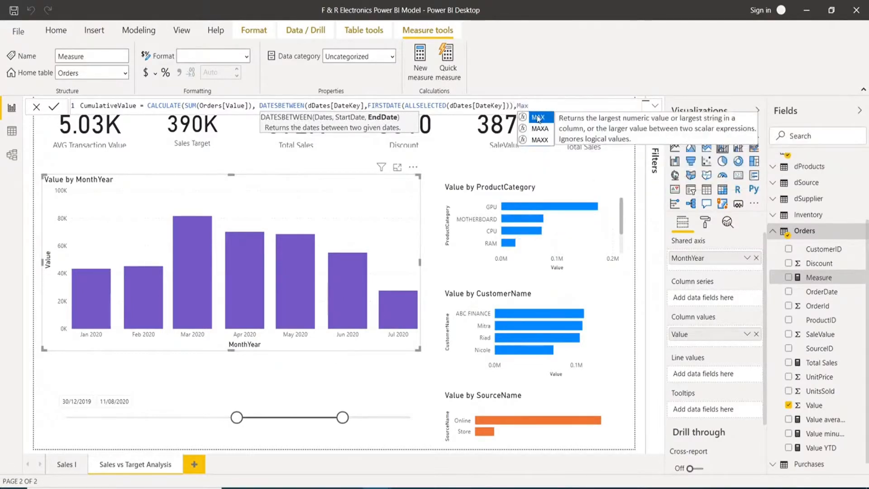
key(Tab)
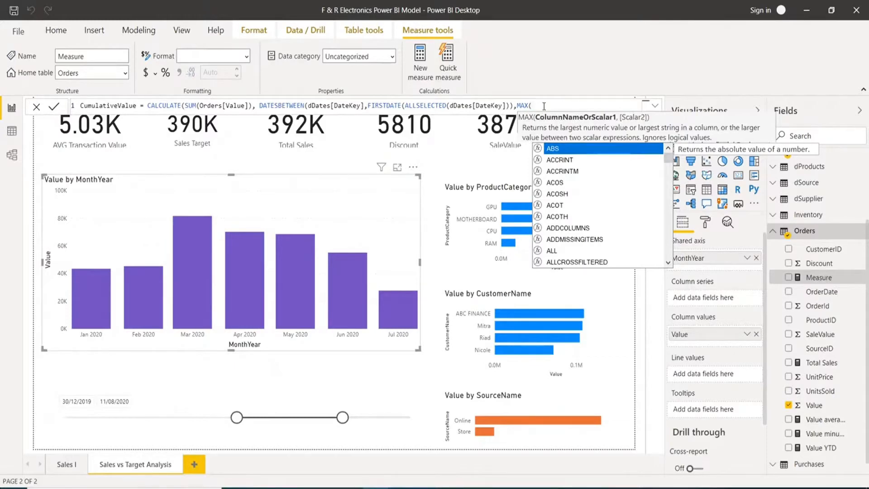
text(date)
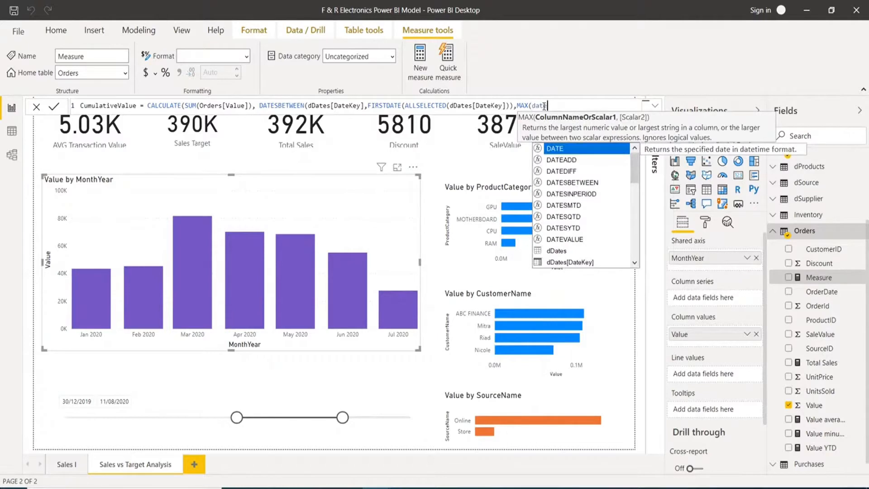
double_click(588, 262)
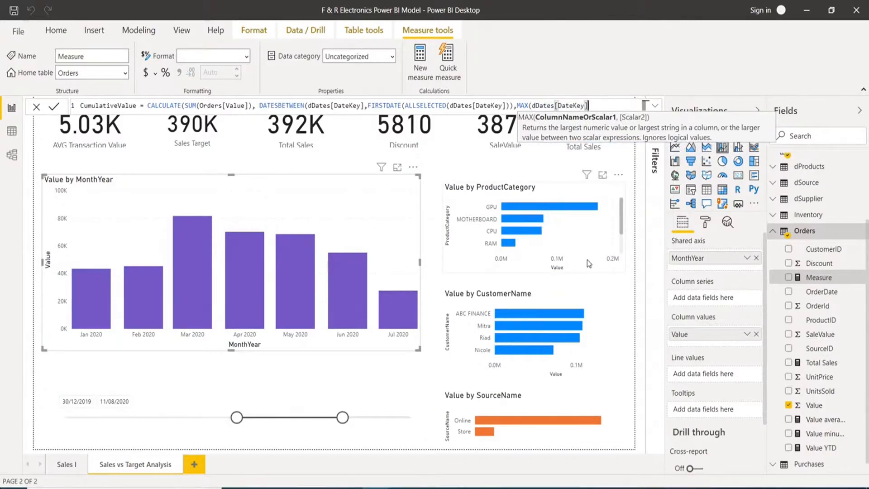
text())))
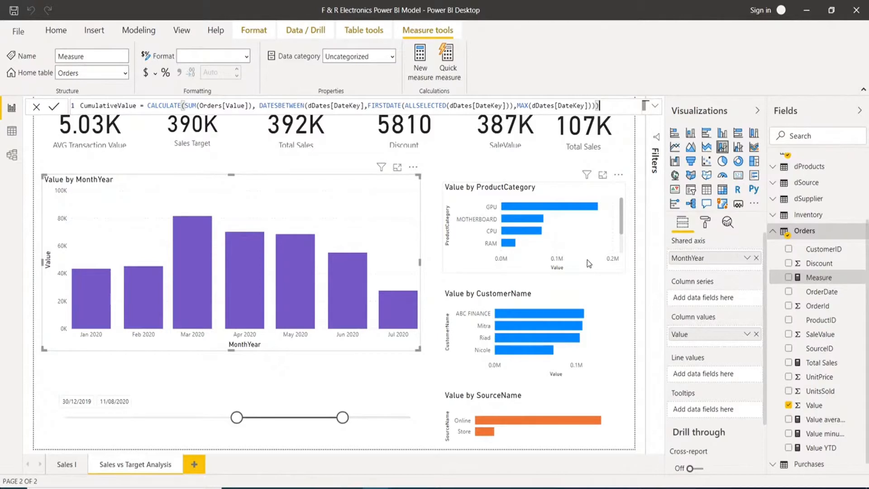
key(Return)
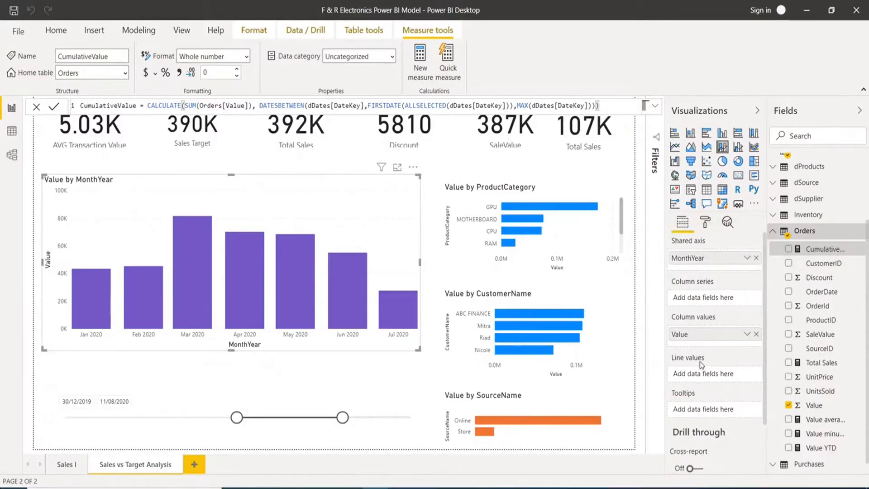
drag(816, 254, 703, 376)
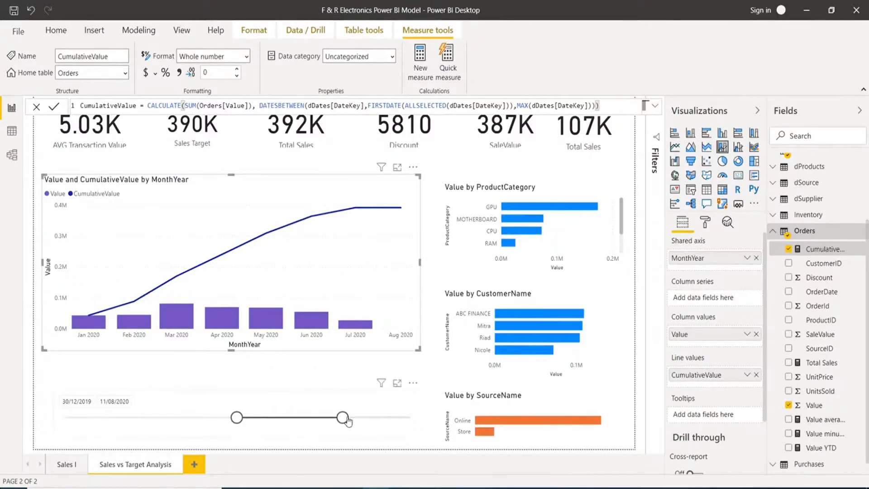
Step: Narrow the date slicer to 31/01/2020–26/05/2020, and extend its end date to 16/08/2020
drag(346, 420, 326, 420)
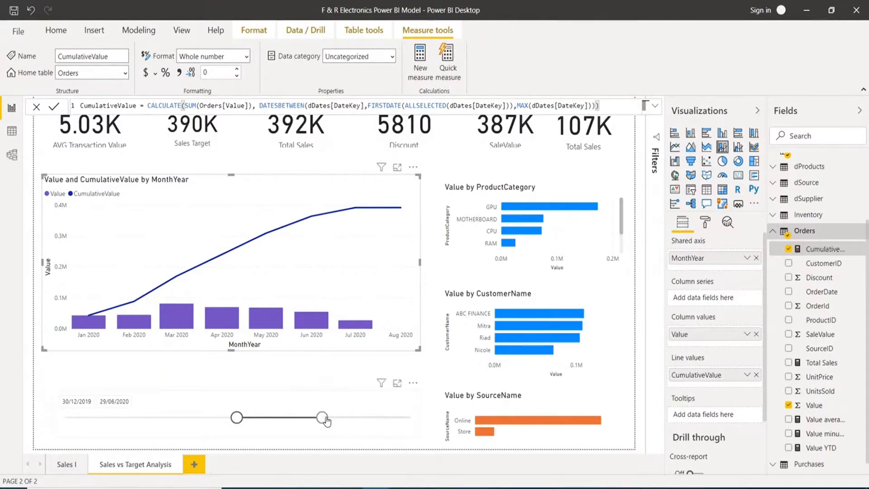
click(327, 420)
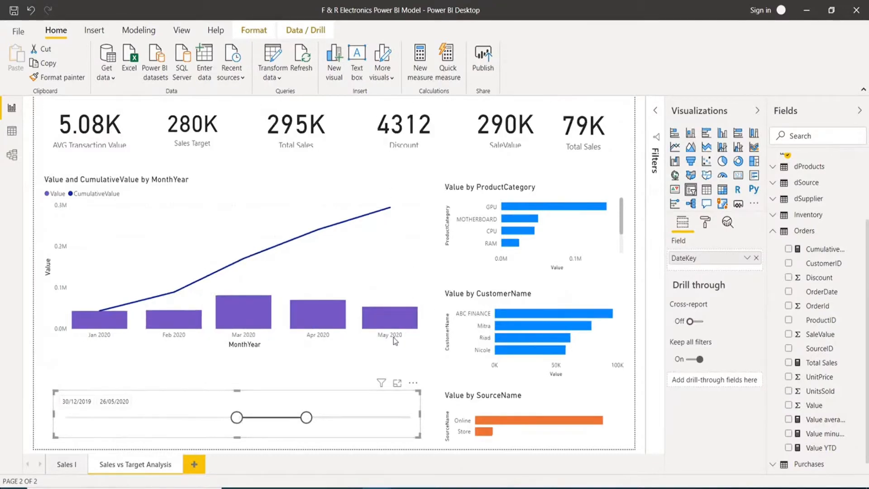
drag(243, 421, 252, 420)
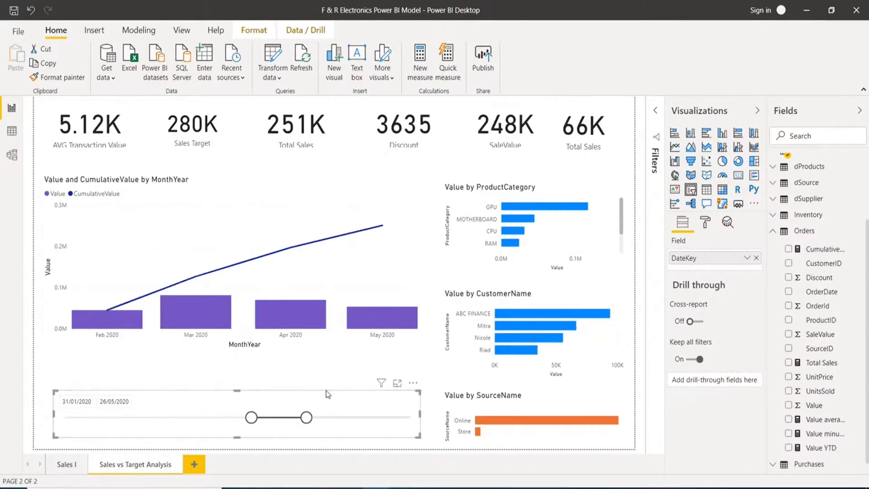
drag(307, 418, 346, 417)
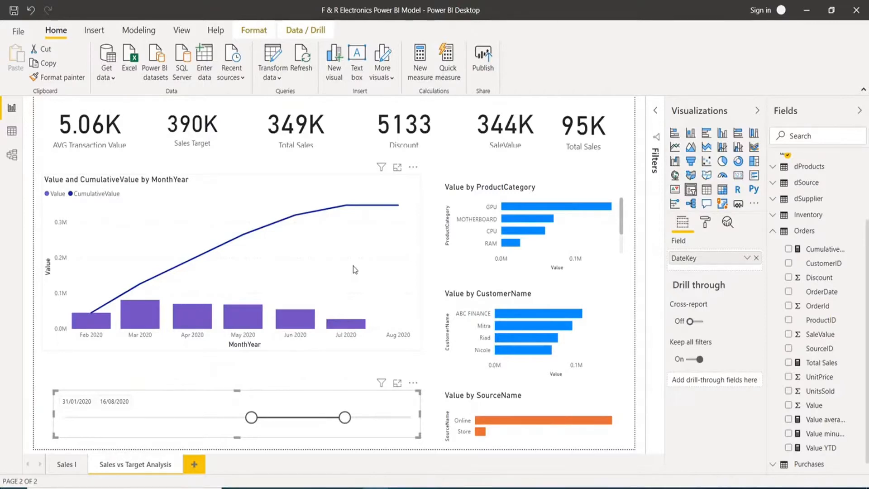
Step: Turn on the secondary Y axis for the Value and CumulativeValue by MonthYear chart
click(382, 256)
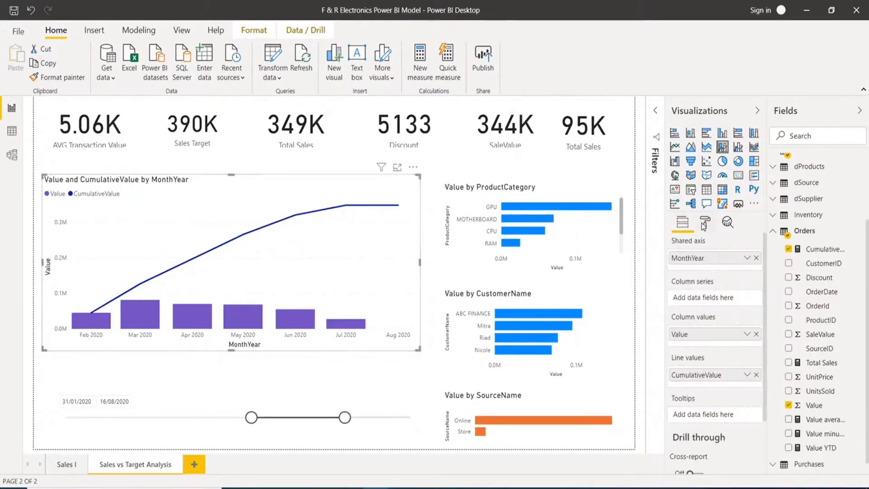
click(704, 224)
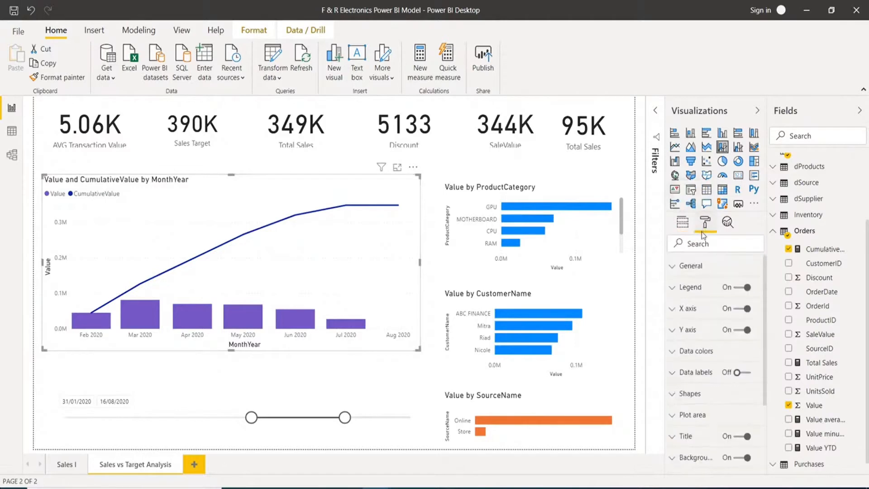
click(673, 330)
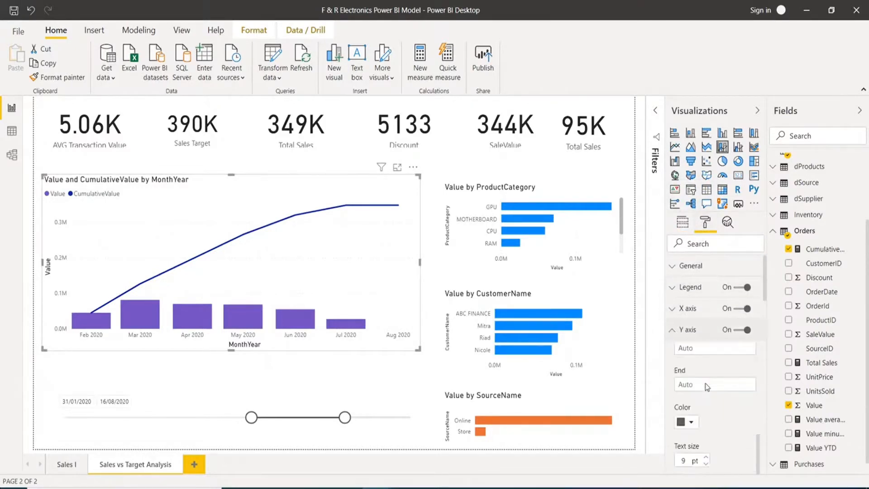
scroll(707, 386, down, 5)
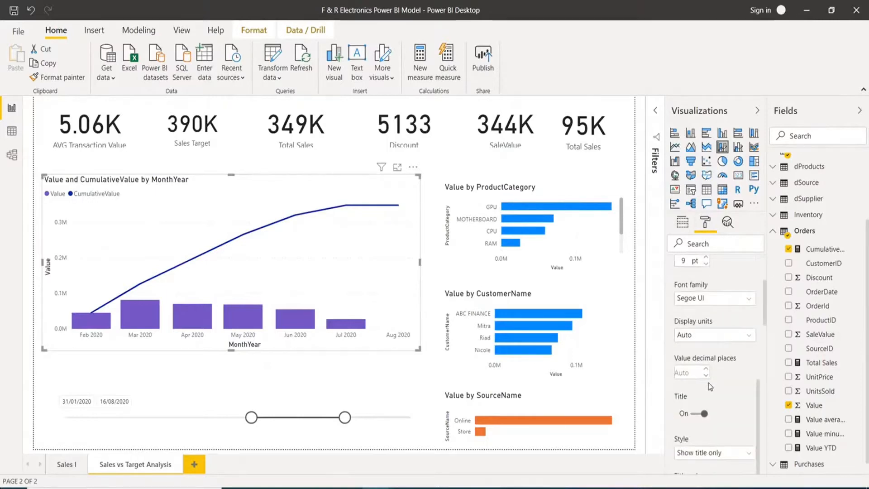
scroll(710, 386, down, 5)
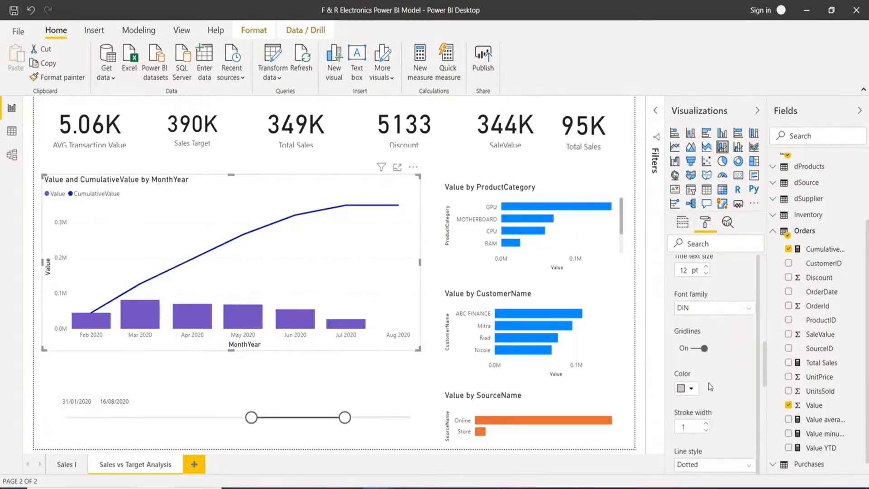
scroll(708, 386, down, 3)
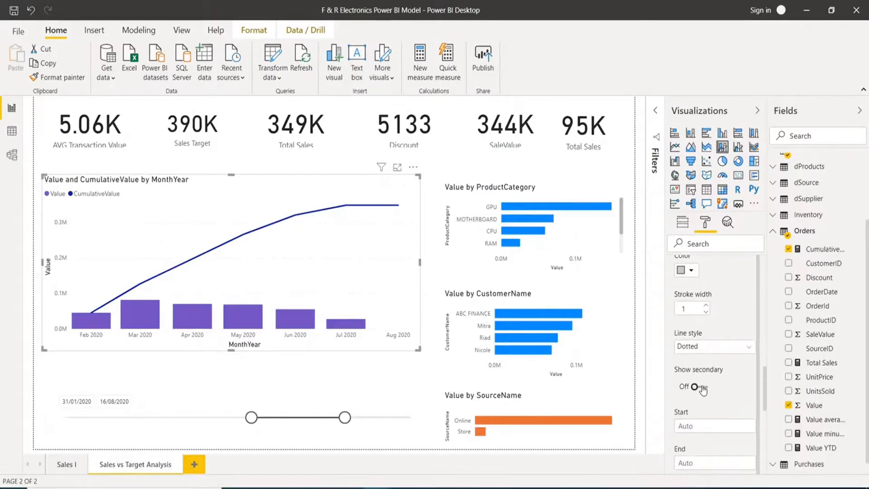
click(701, 388)
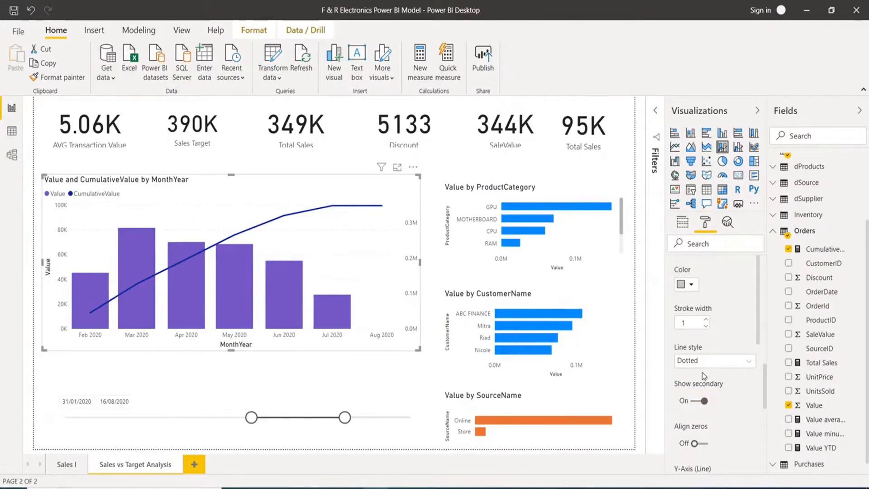
scroll(710, 362, down, 10)
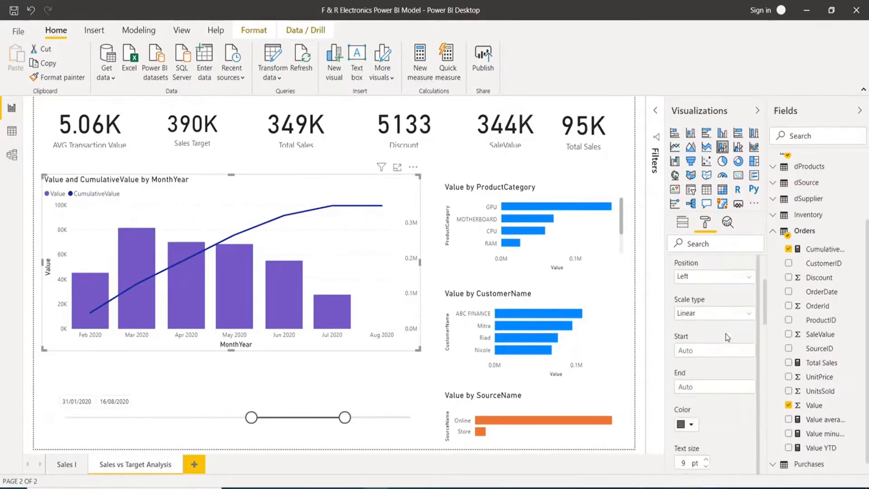
scroll(726, 337, up, 3)
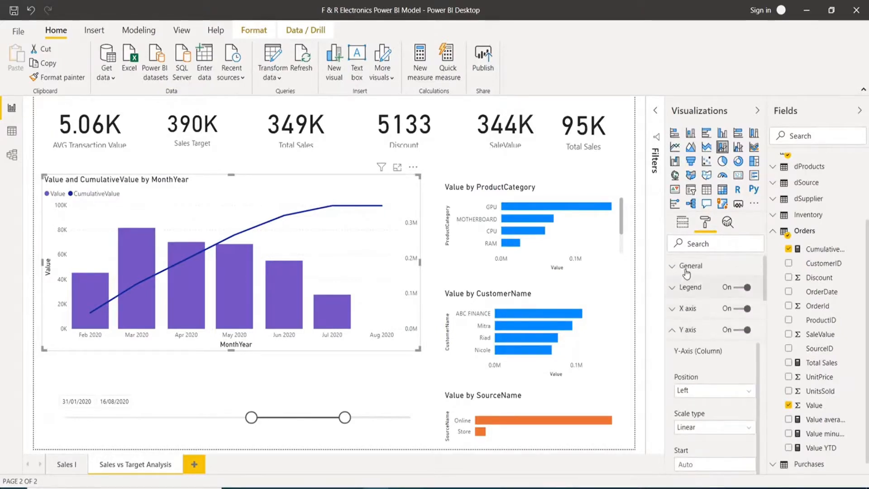
click(679, 331)
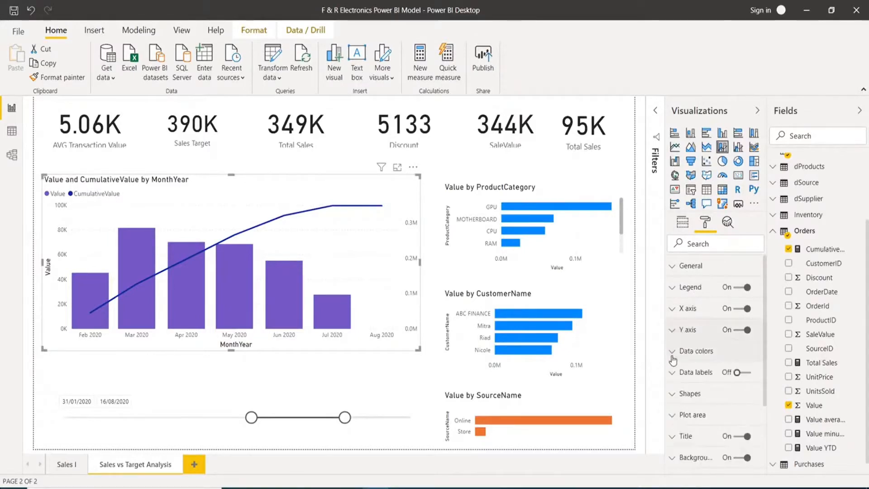
Step: Change the data color of the chart's CumulativeValue line to the dark yellow theme color
click(678, 349)
scroll(699, 383, down, 1)
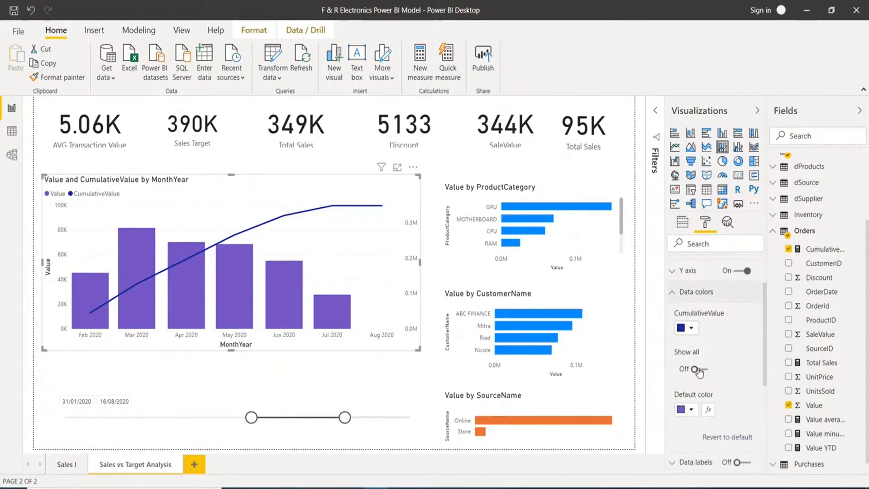
click(694, 331)
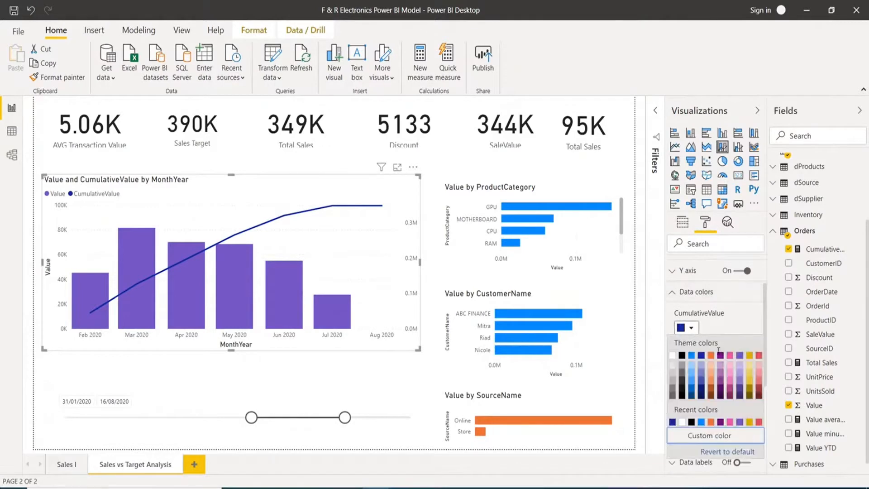
click(749, 356)
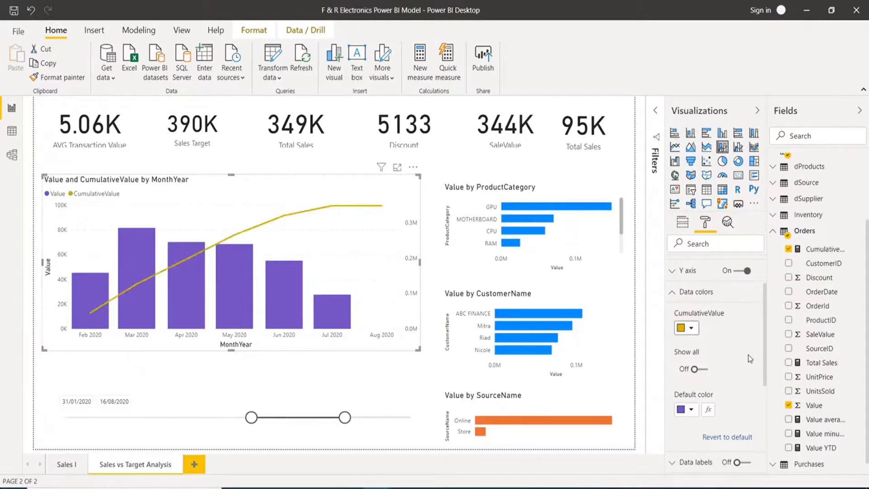
click(676, 297)
scroll(691, 309, up, 1)
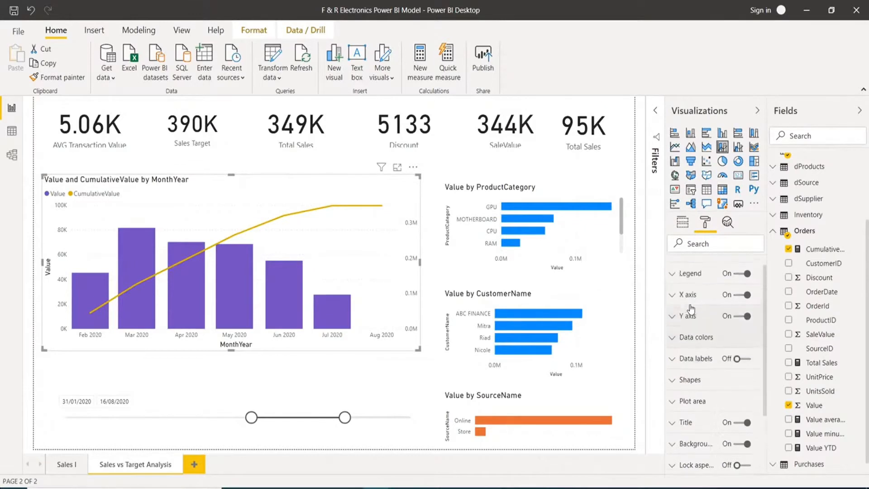
scroll(691, 309, up, 1)
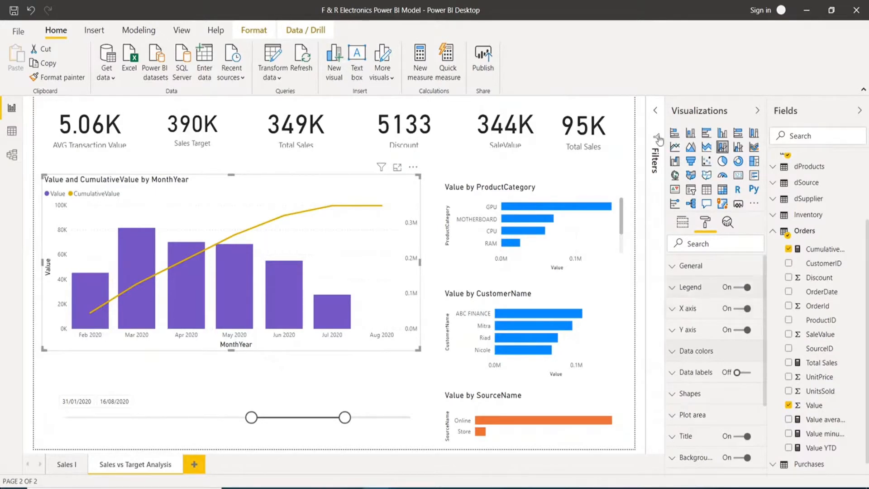
Step: Rename the CumulativeValue field in the chart's line values to Cumulative Sales
click(680, 225)
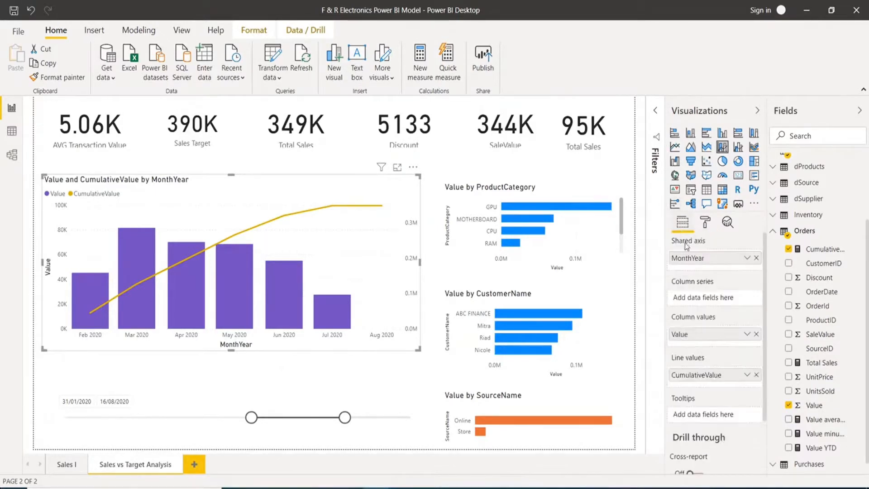
double_click(694, 378)
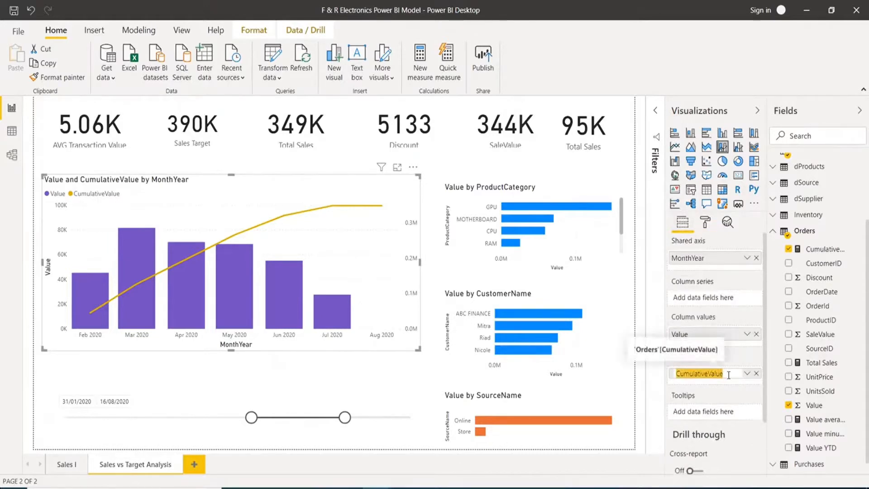
click(728, 374)
key(BackSpace)
key(BackSpace)
key(BackSpace)
key(BackSpace)
key(BackSpace)
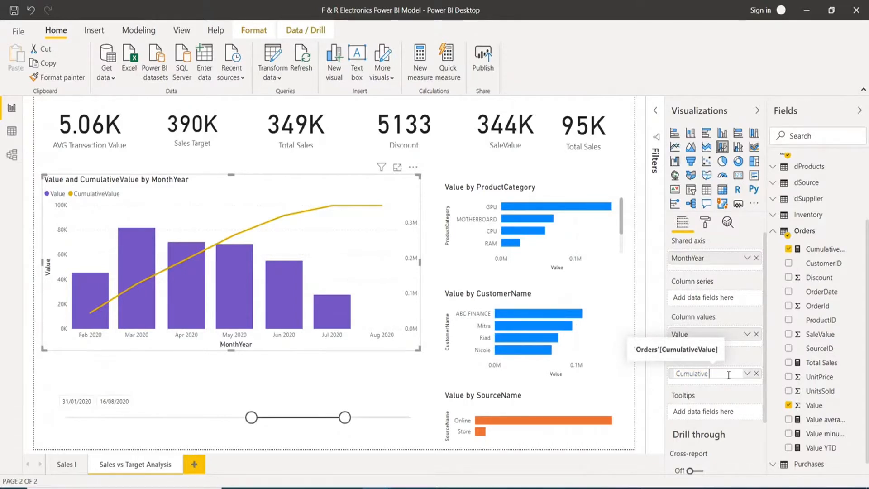
text(Sales)
key(Return)
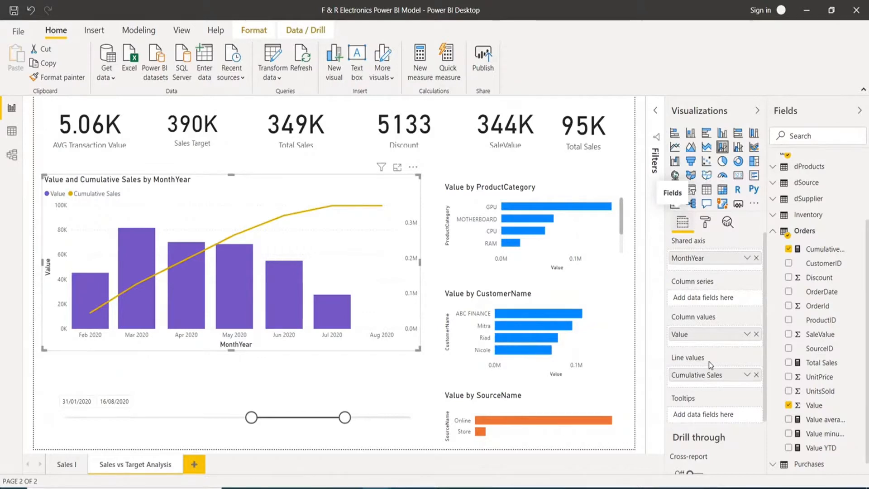
Step: Extend the date slicer's end date to 11/10/2020
click(332, 392)
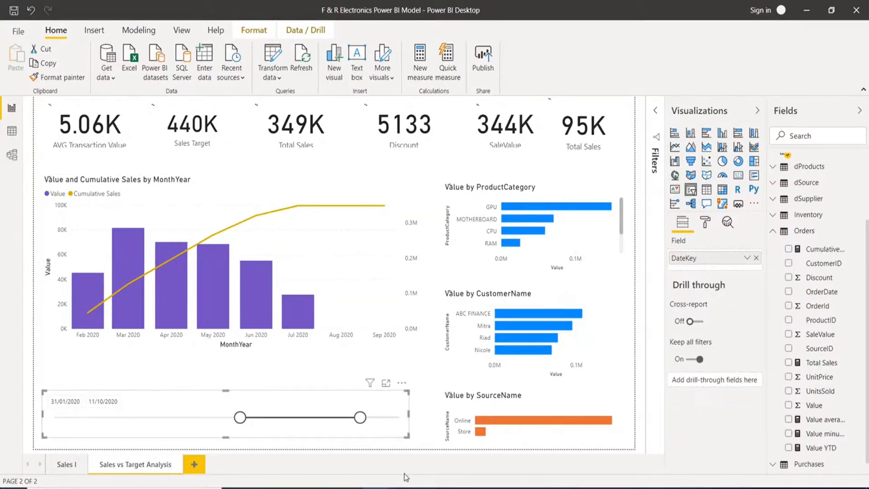
Step: Switch to the Notepad window and examine the alternative Cumulative Quantity formula built with CALCULATE, FILTER and ALL
click(405, 488)
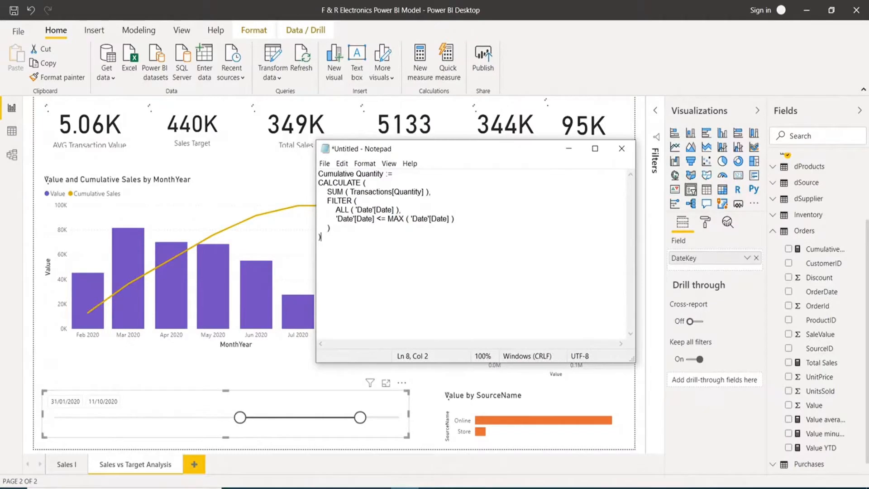
drag(436, 149, 453, 160)
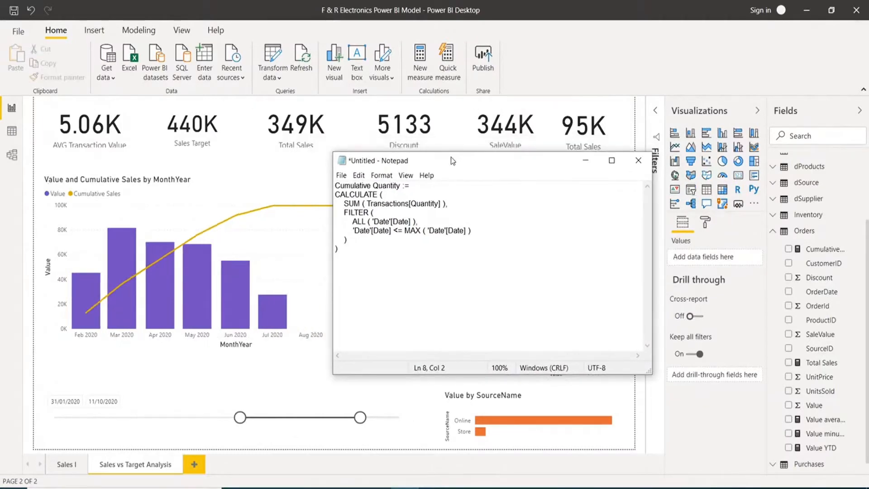
drag(453, 161, 432, 165)
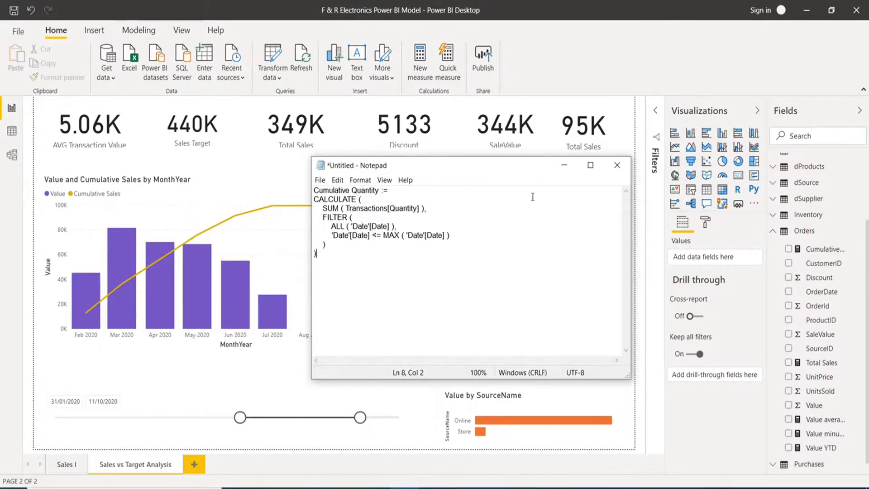
click(426, 282)
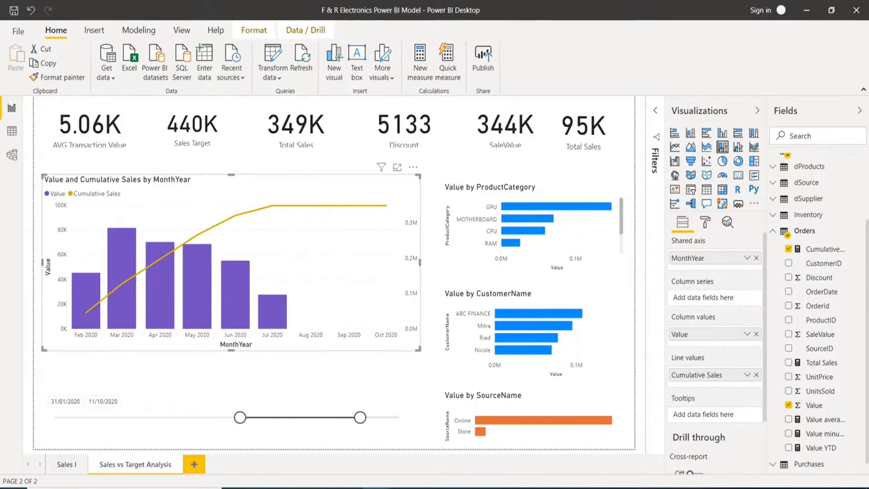
Step: Copy the whole formula of the CumulativeValue measure in the Orders table
click(822, 249)
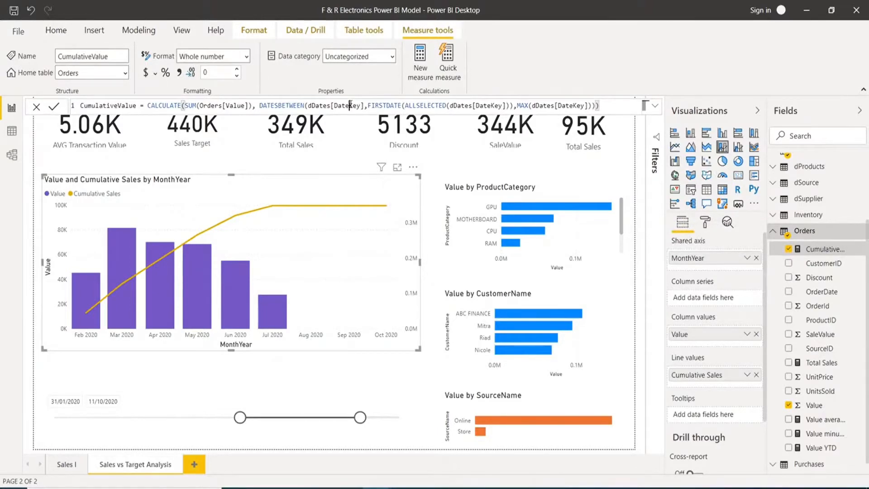
click(350, 105)
key(ctrl+a)
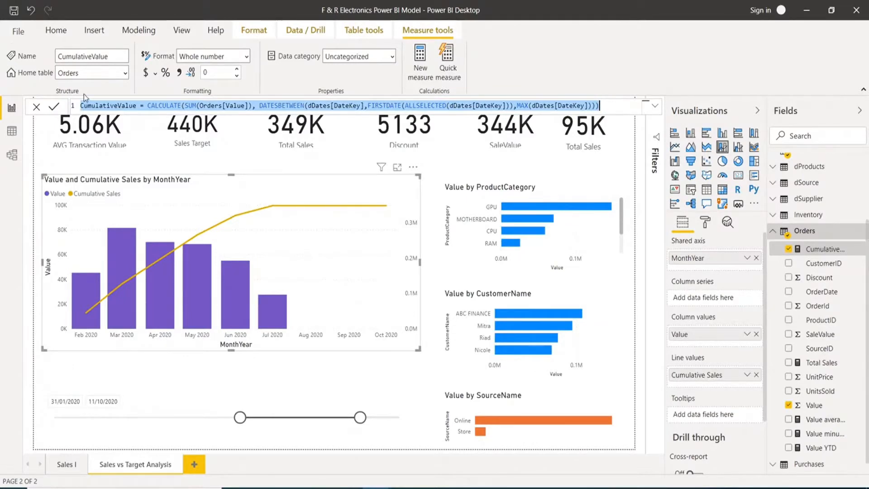
click(55, 32)
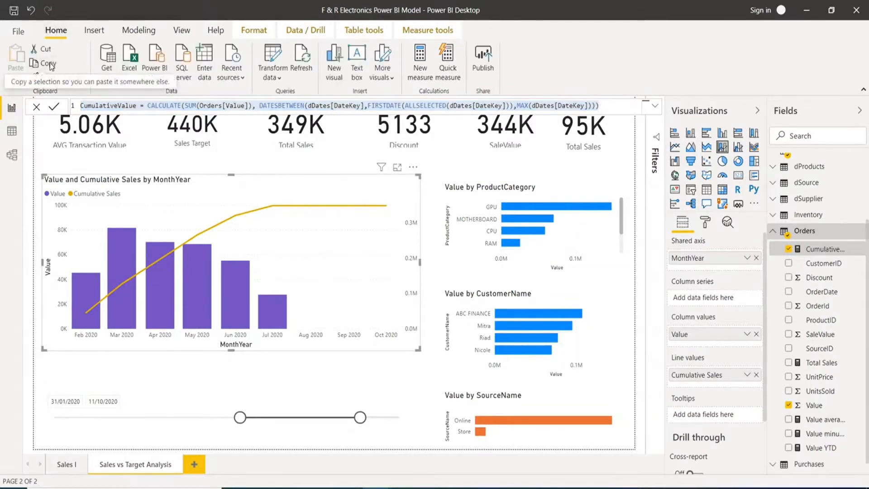
click(51, 64)
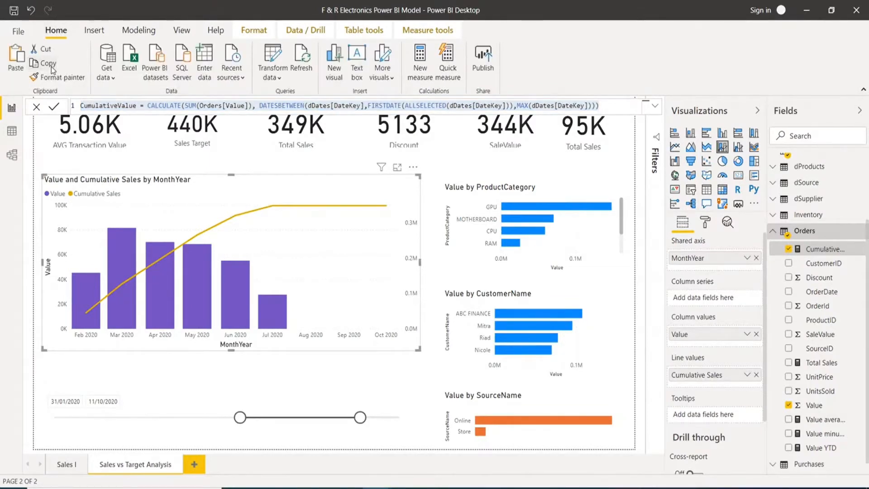
Step: Create an Orders measure CumulativeTarget = CALCULATE(SUM(SalesTargets[Target]), DATESBETWEEN(dDates[DateKey], FIRSTDATE(ALLSELECTED(dDates[DateKey])), MAX(dDates[DateKey])))
right_click(822, 236)
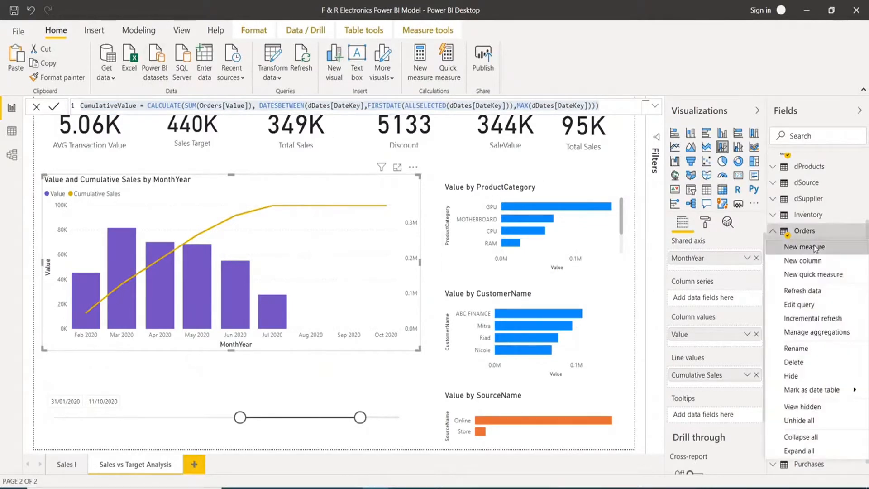
click(815, 248)
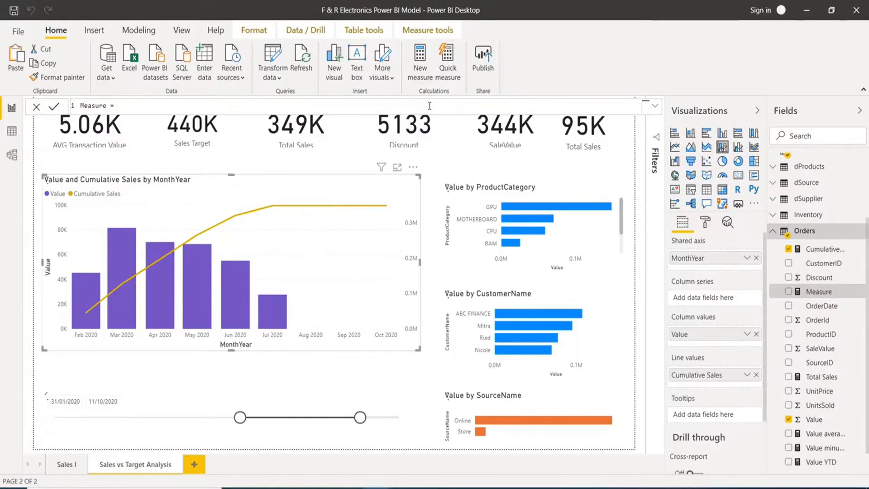
drag(99, 106, 84, 106)
click(124, 104)
key(ctrl+a)
key(BackSpace)
key(ctrl+v)
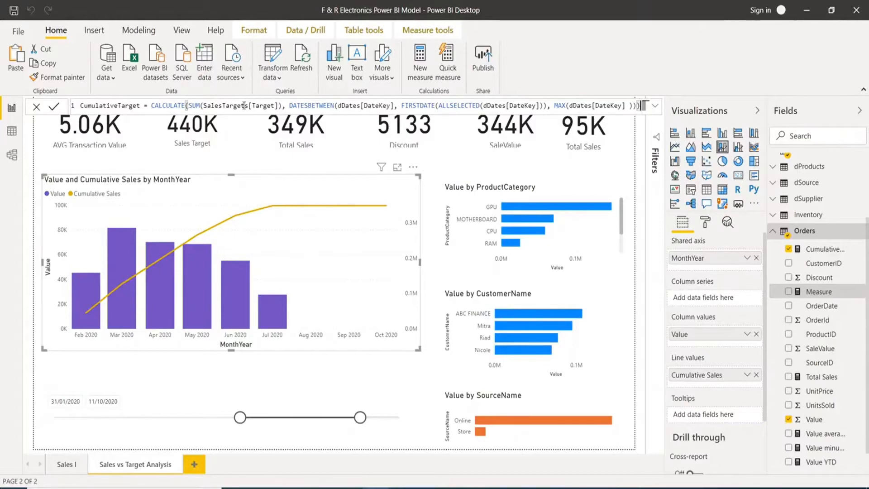
click(278, 106)
key(Return)
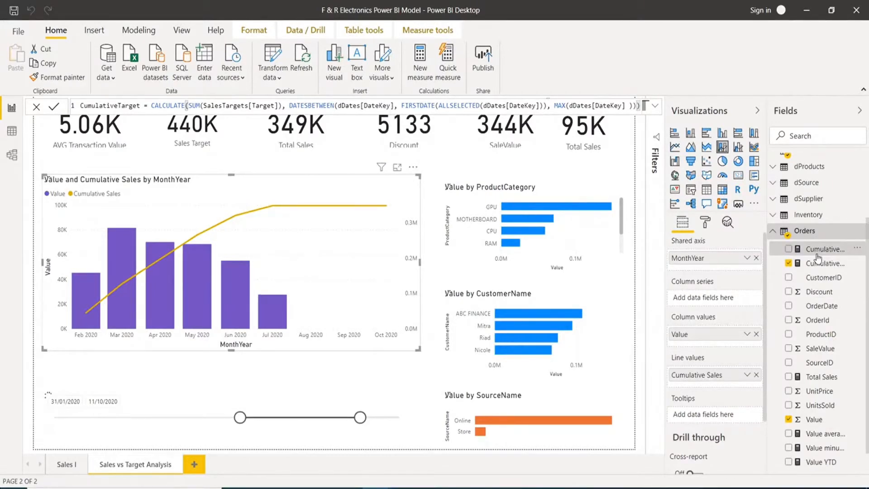
Step: Add CumulativeTarget to the monthly chart's line values and set the date slicer range to 30/12/2019 through 17/09/2020
drag(718, 388, 717, 389)
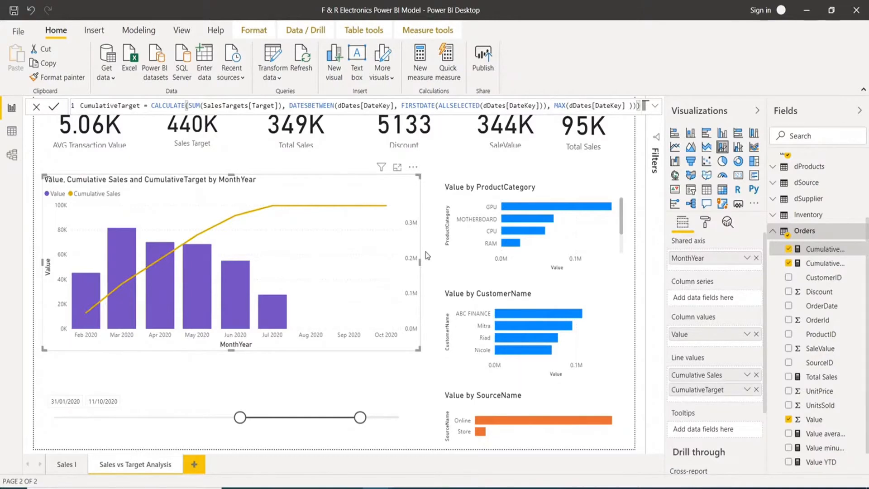
click(427, 255)
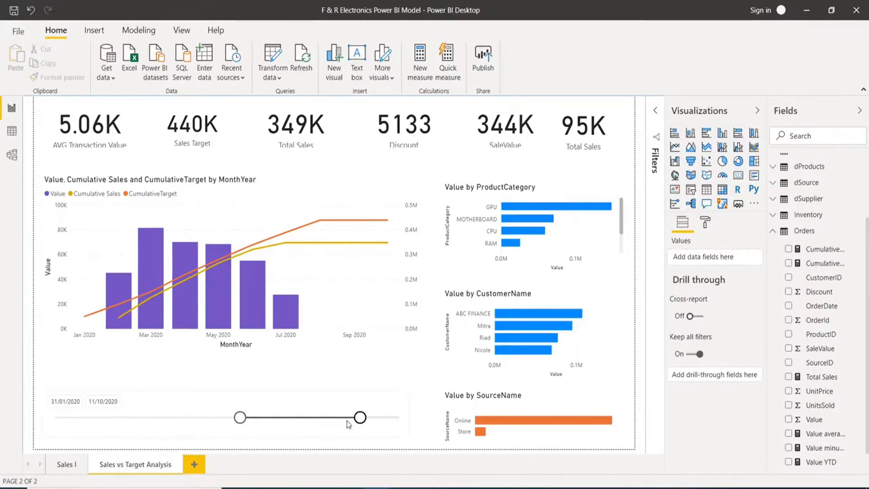
drag(354, 423, 343, 422)
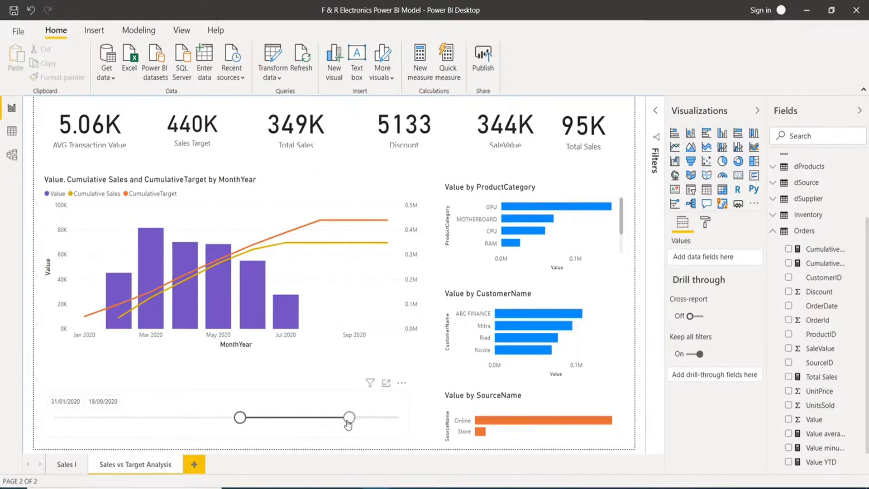
click(240, 417)
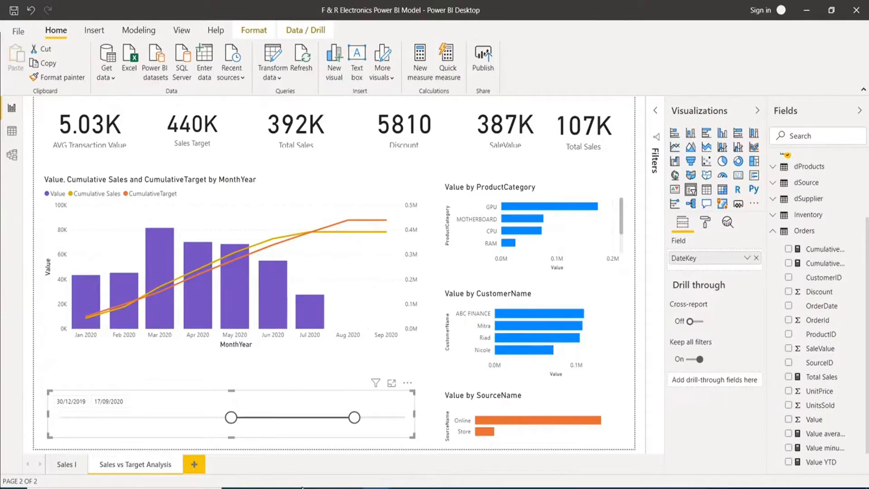
Step: Duplicate the Sales vs Target Analysis report page
right_click(168, 467)
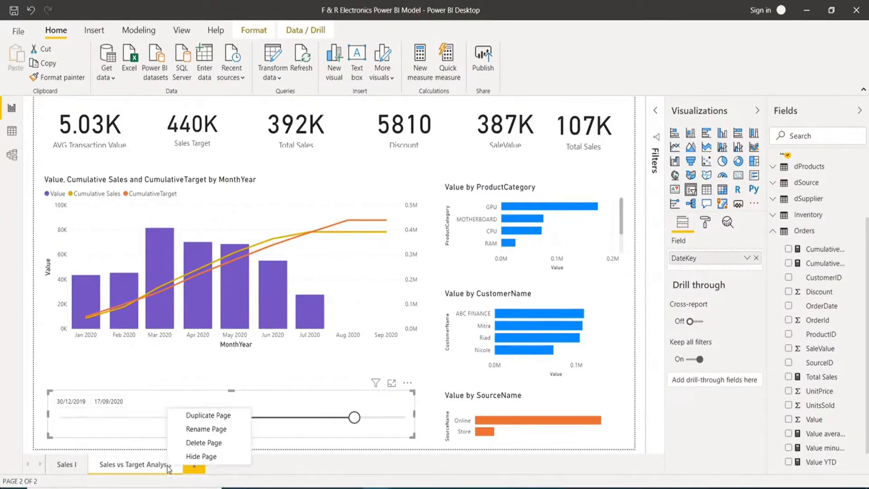
click(212, 416)
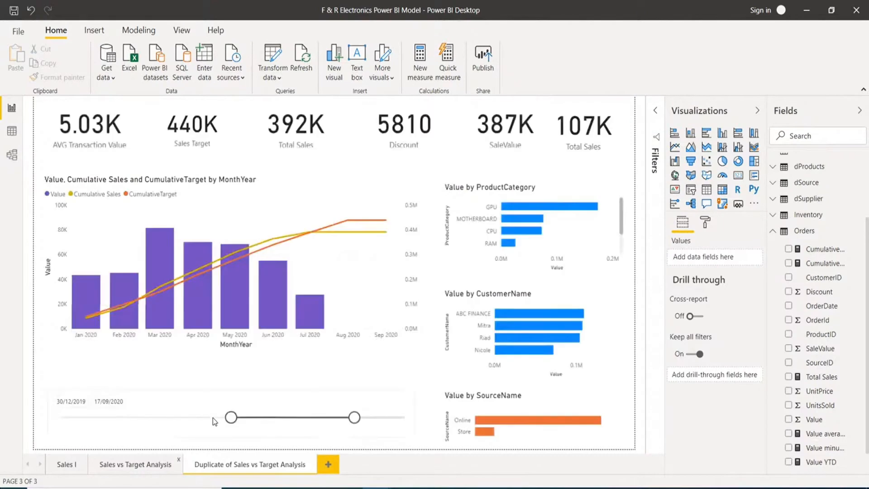
Step: On the duplicated page's monthly chart, replace Value with Total Sales in the column values and remove CumulativeTarget from the line values
click(358, 286)
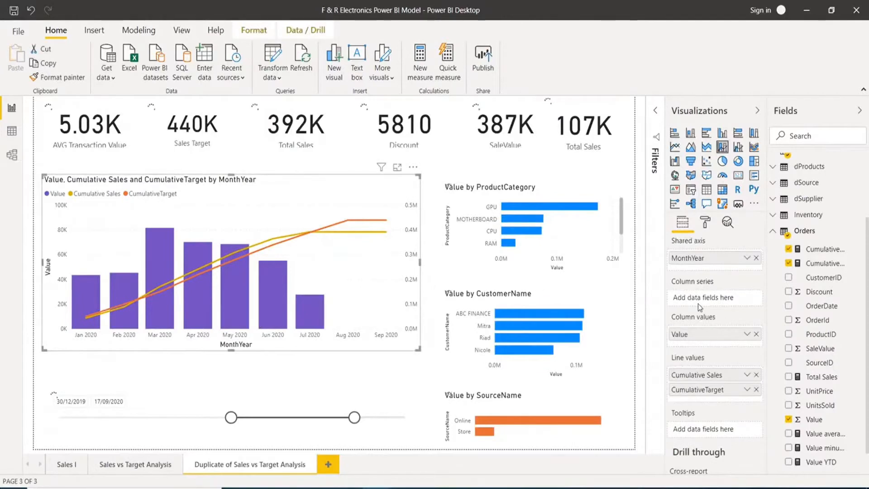
click(756, 335)
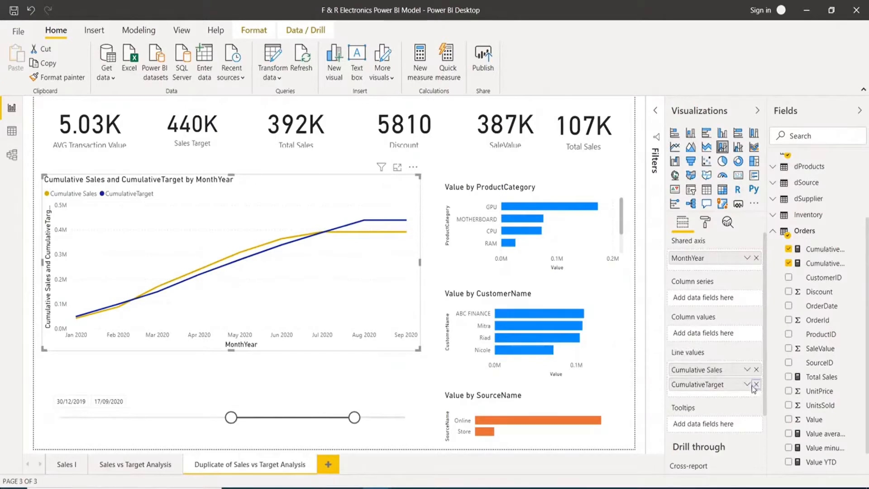
click(756, 385)
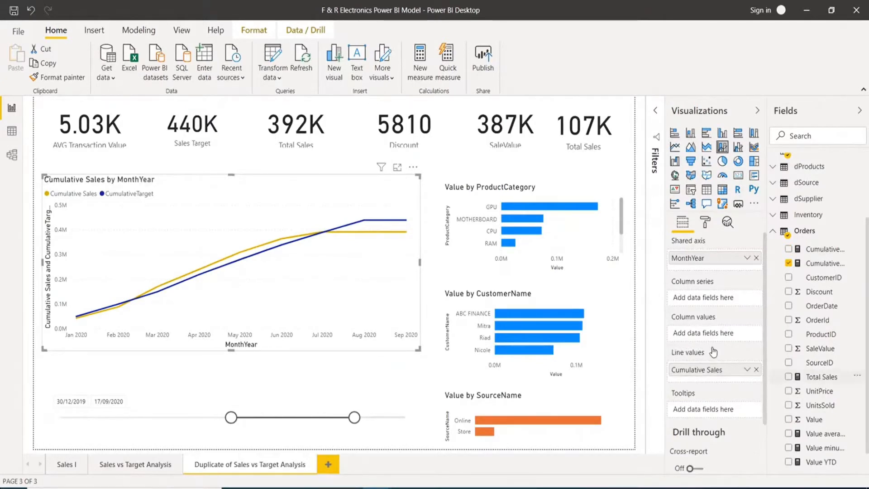
drag(703, 339, 703, 340)
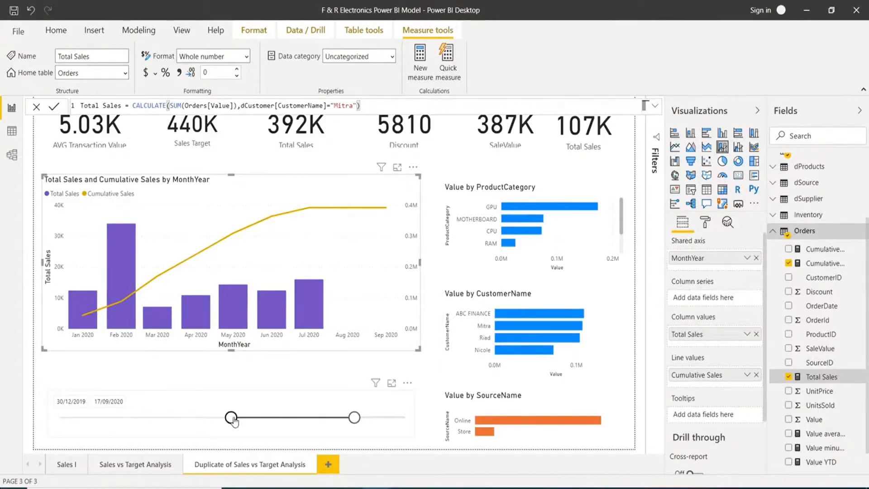
Step: Narrow the duplicated page's date slicer to 11/01/2020 through 16/08/2020
drag(232, 421, 243, 423)
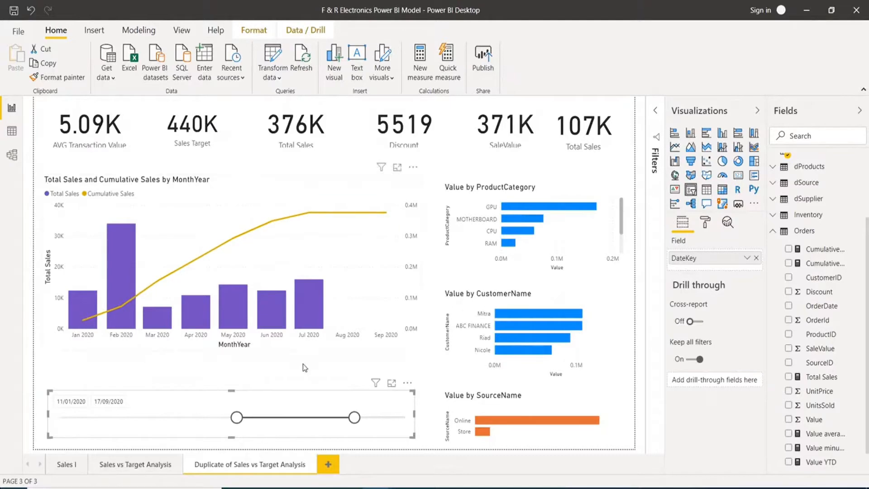
click(339, 418)
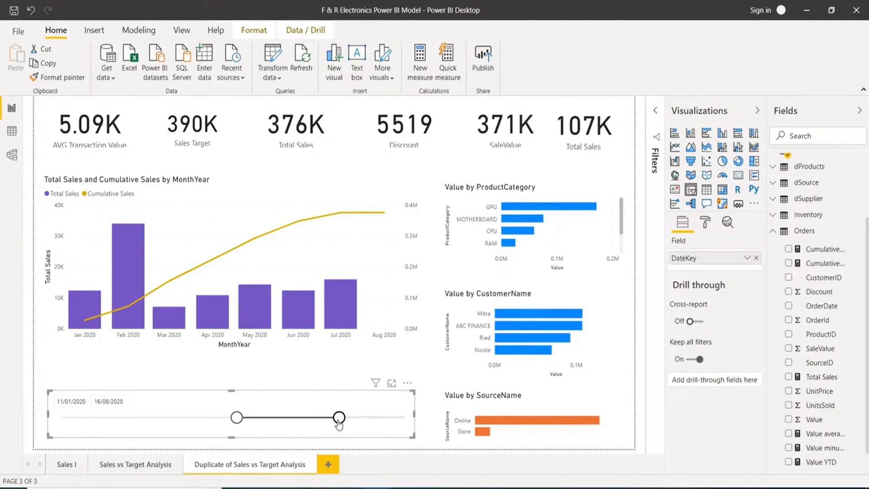
Step: Delete the dCustomer[CustomerName] filter argument and the closing parenthesis from the Total Sales measure's formula
click(827, 380)
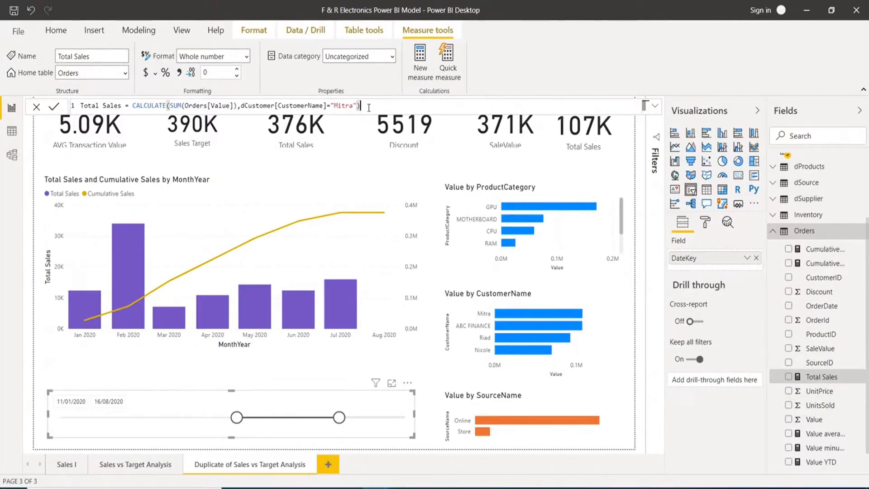
key(BackSpace)
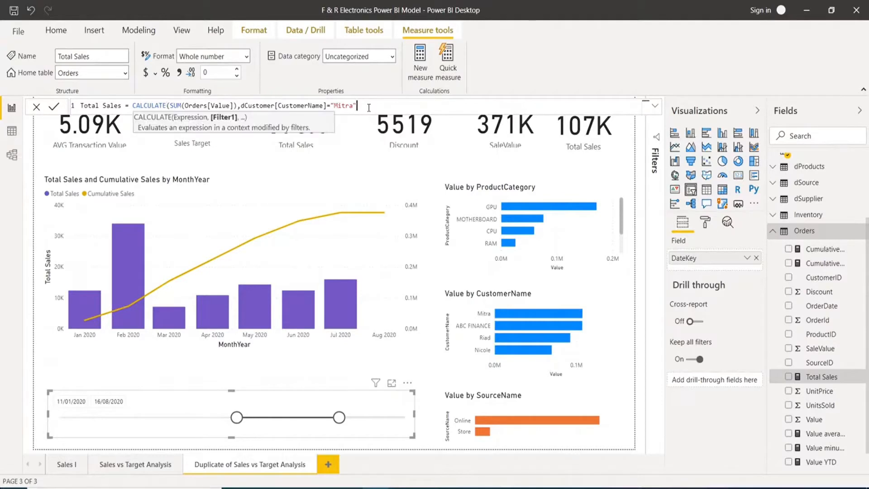
key(BackSpace)
key(BackSpace)
key(BackSpace)
key(BackSpace)
key(BackSpace)
key(BackSpace)
key(BackSpace)
key(BackSpace)
key(BackSpace)
key(BackSpace)
key(BackSpace)
key(BackSpace)
key(BackSpace)
key(BackSpace)
key(BackSpace)
key(BackSpace)
key(BackSpace)
key(BackSpace)
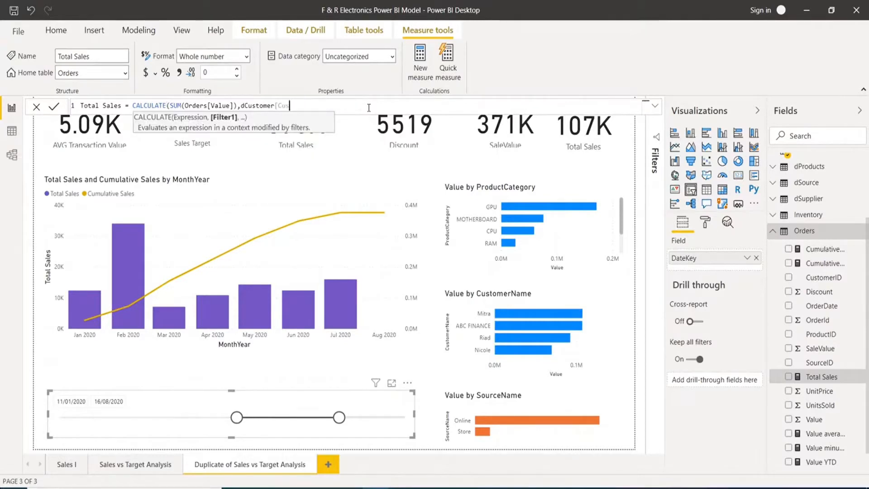
key(BackSpace)
key(BackSpace)
key(BackSpace)
key(BackSpace)
key(BackSpace)
key(BackSpace)
key(BackSpace)
key(BackSpace)
key(BackSpace)
key(BackSpace)
key(BackSpace)
key(BackSpace)
key(BackSpace)
key(BackSpace)
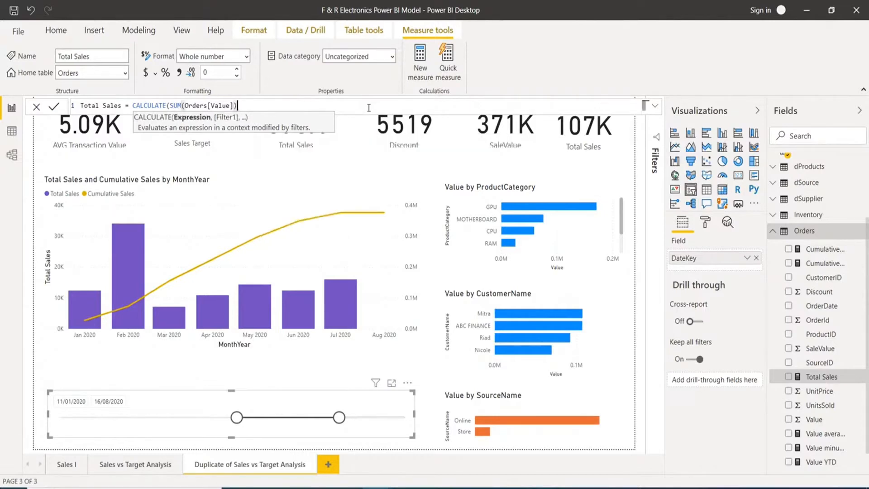
Step: Remove the CALCULATE wrapper and commit the measure as Total Sales = SUM(Orders[Value])
click(169, 105)
key(BackSpace)
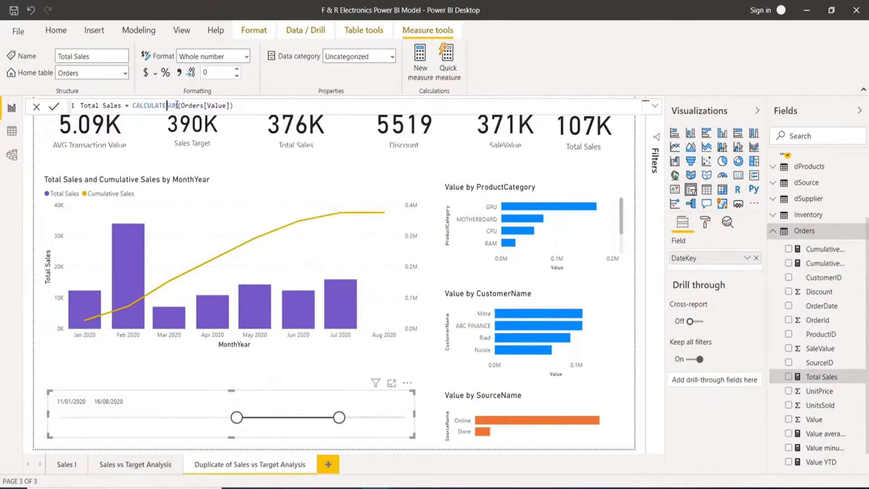
key(BackSpace)
key(BackSpace)
key(BackSpace)
key(BackSpace)
key(BackSpace)
key(BackSpace)
key(BackSpace)
key(BackSpace)
key(BackSpace)
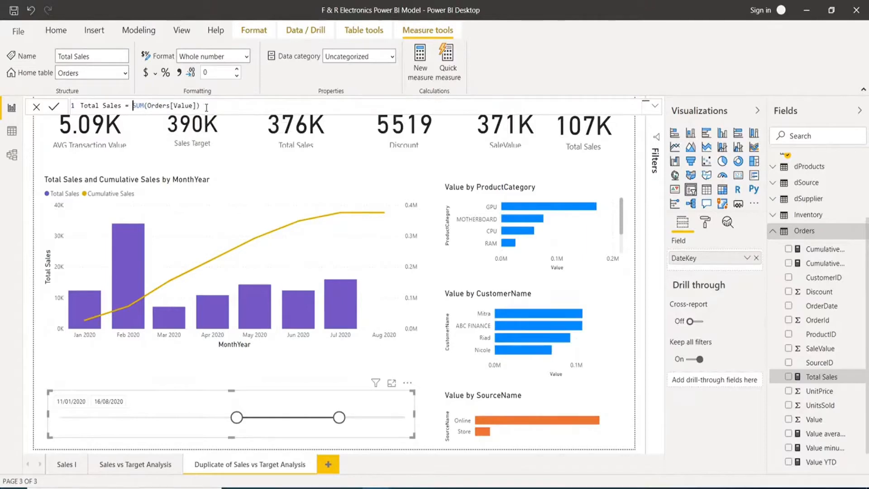
key(Return)
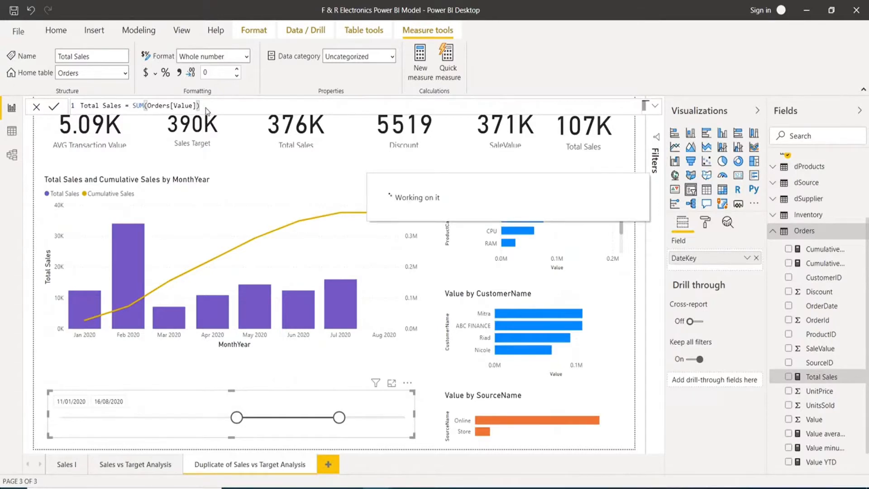
Step: Create a new measure in the Orders table named SalesLY and begin its formula with the CALCULATE function
right_click(808, 243)
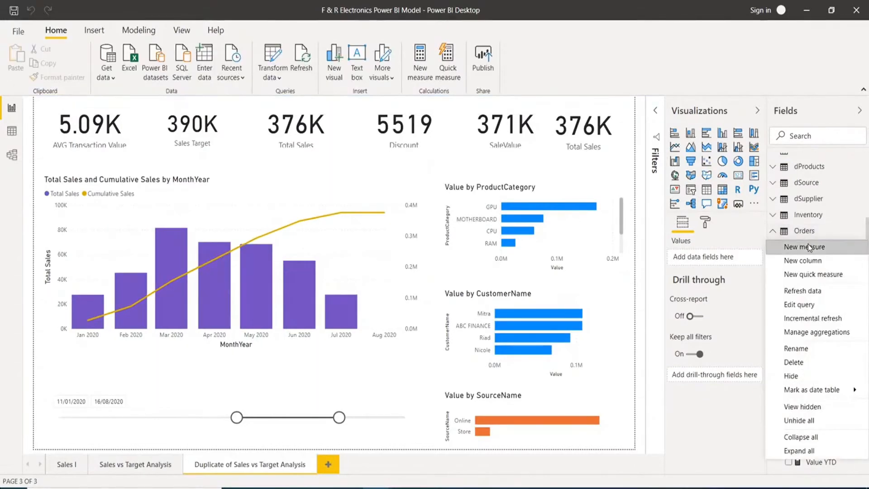
key(Escape)
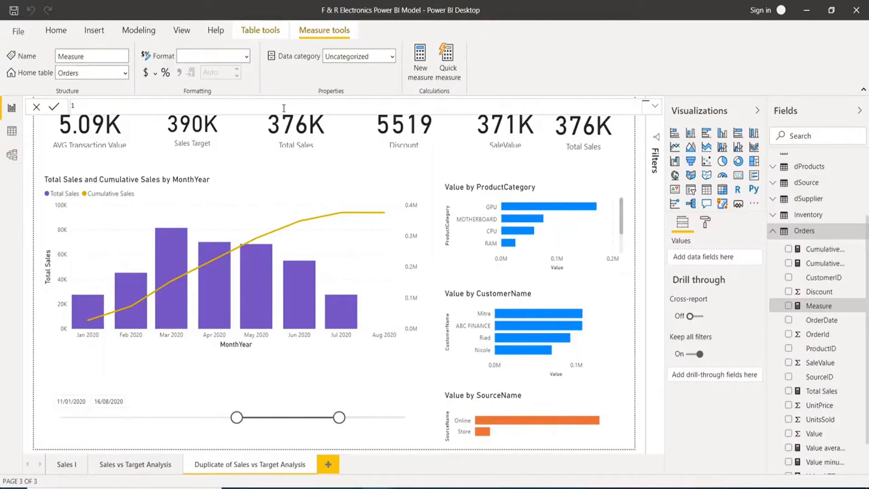
text(SalesLY)
text(= cal)
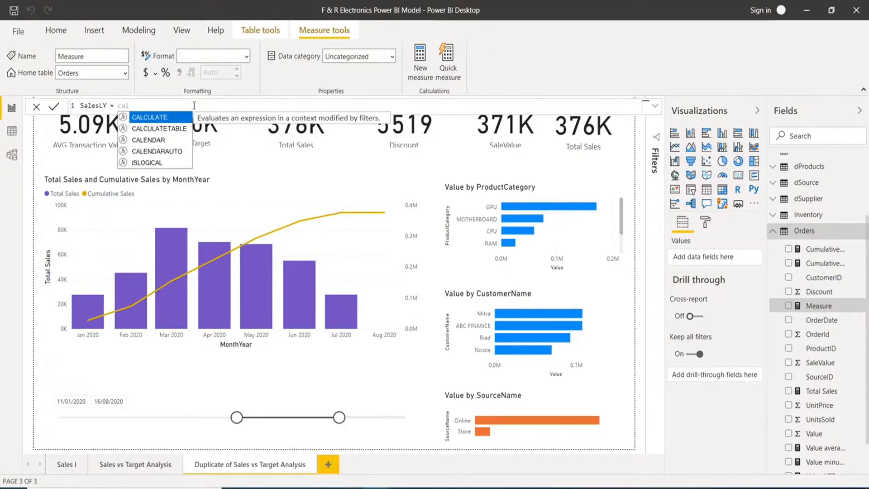
click(172, 114)
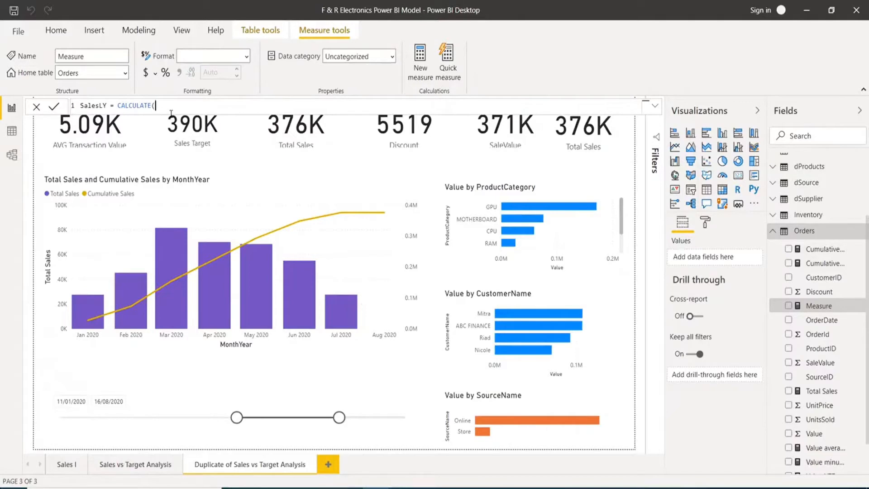
Step: Enter SUM(Orders[Value]) as the expression argument of CALCULATE in the SalesLY formula
text(Sa)
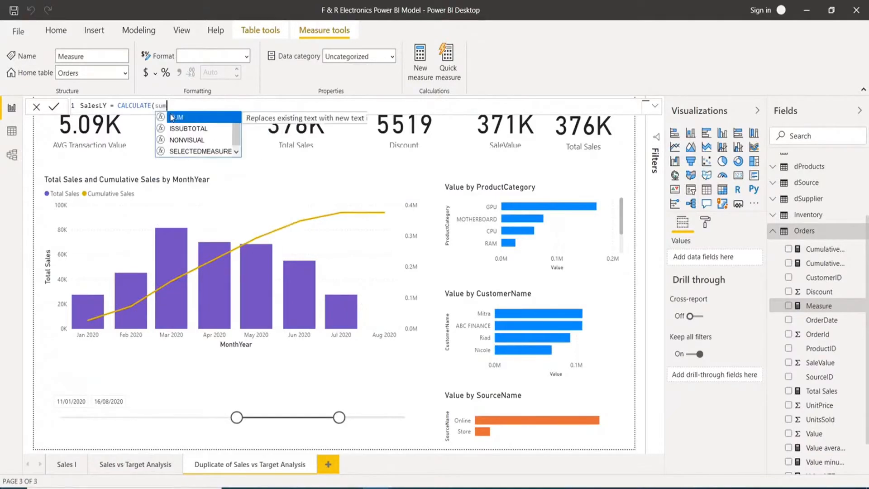
text(m)
key(Up)
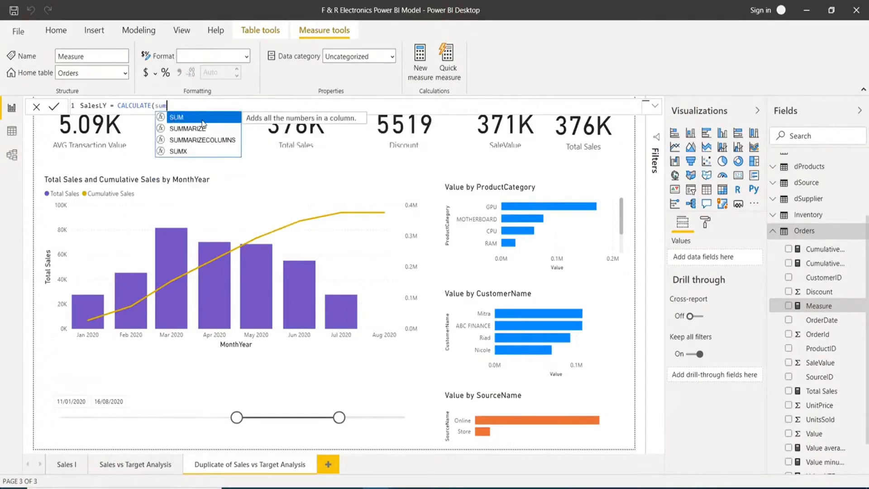
key(Tab)
text(value)
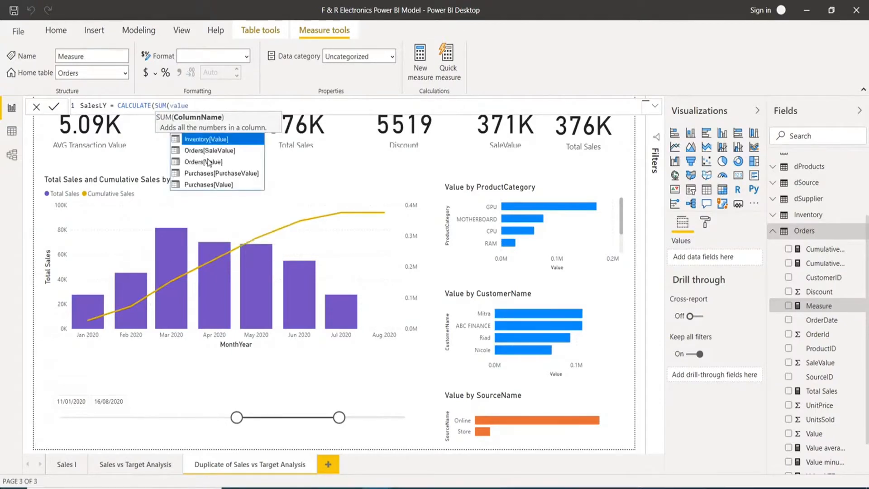
click(208, 161)
text())
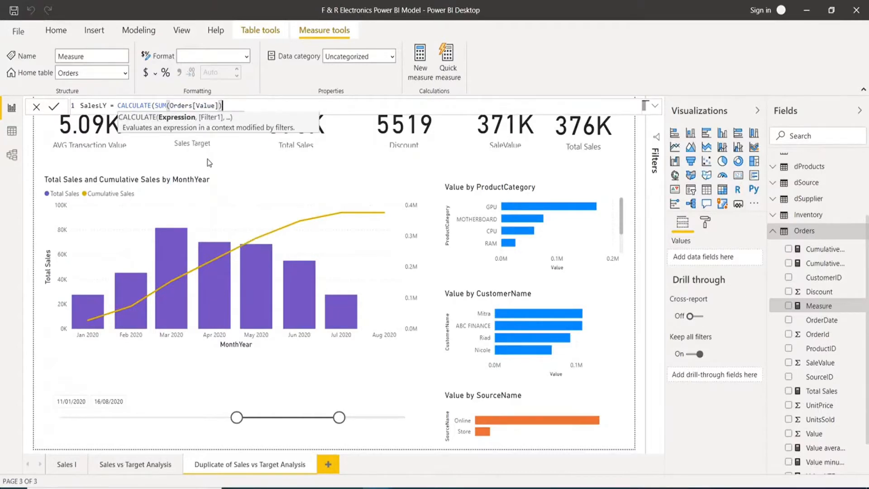
Step: Add SAMEPERIODLASTYEAR(dDates[DateKey]) as the filter argument of CALCULATE in the SalesLY formula and commit the measure
text(,)
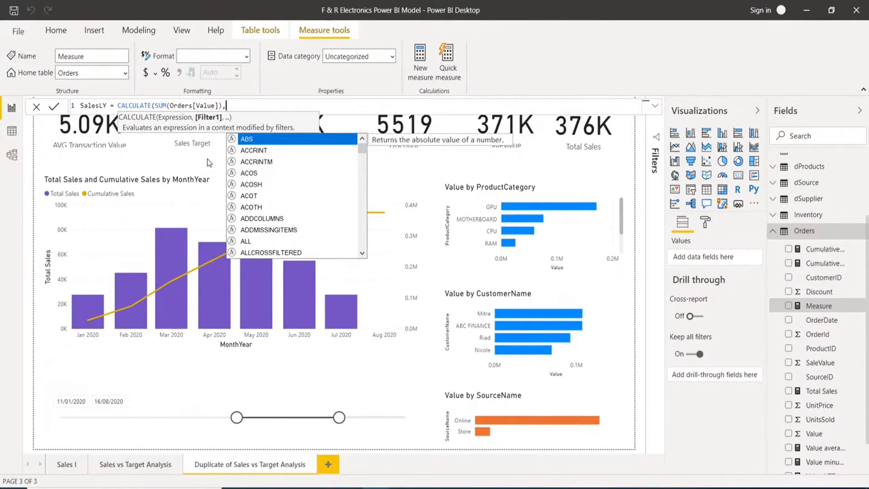
text(same)
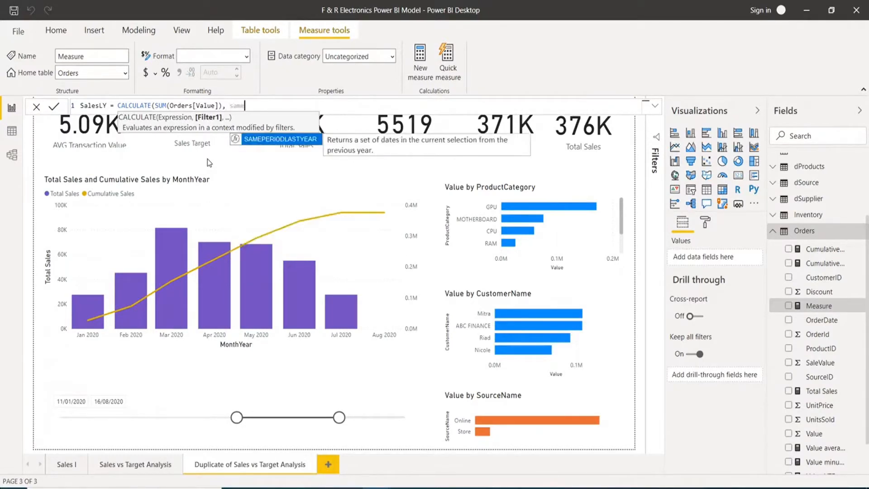
click(265, 139)
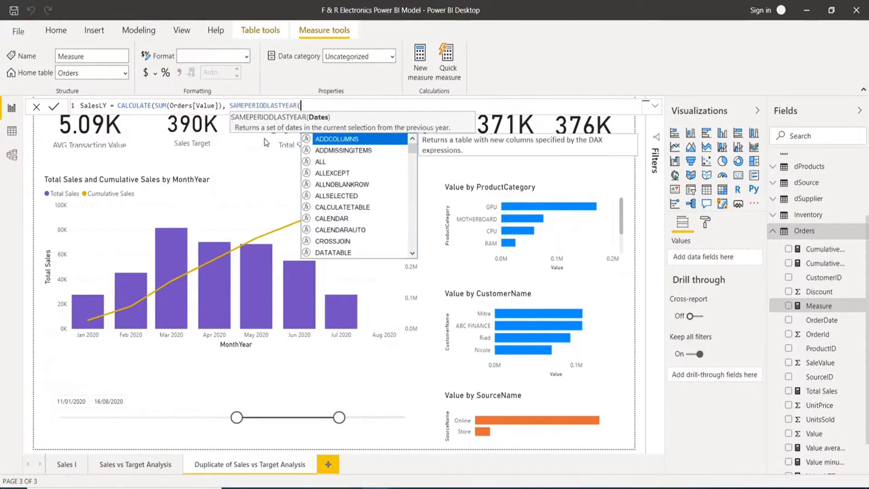
text(date)
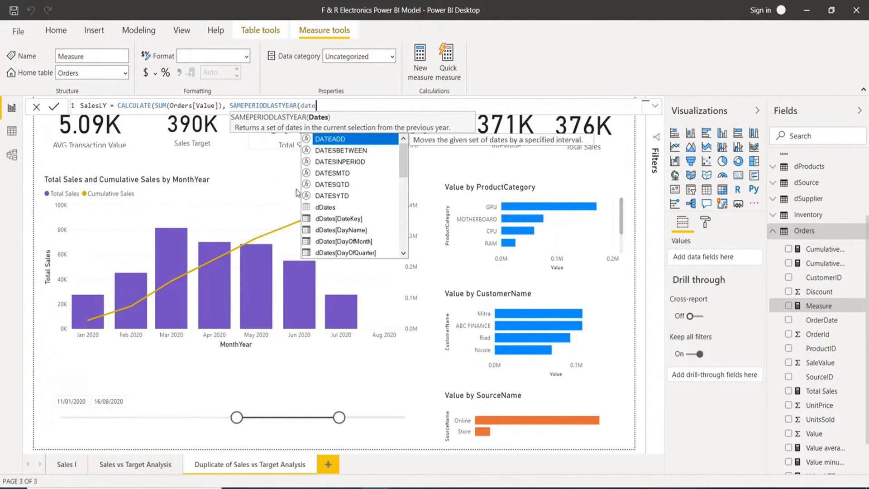
click(345, 223)
text()))
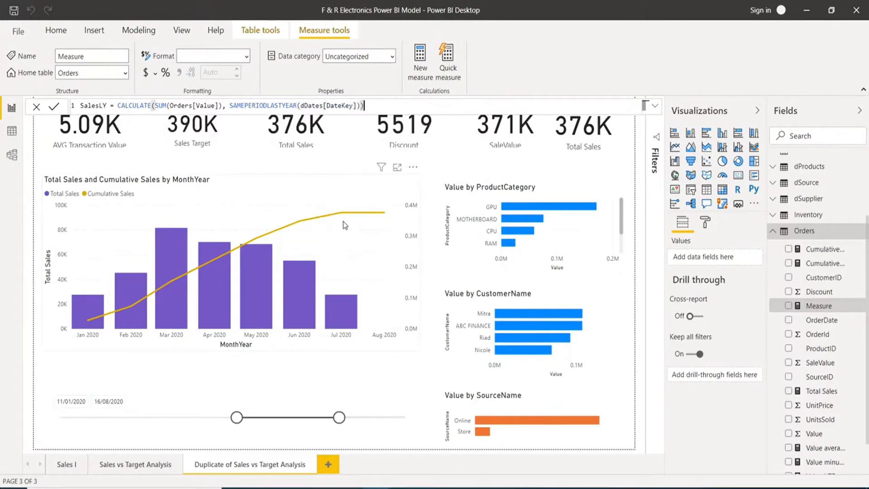
key(Return)
Step: Add SalesLY to the monthly sales chart's column values and change it to a line and clustered column chart
click(340, 254)
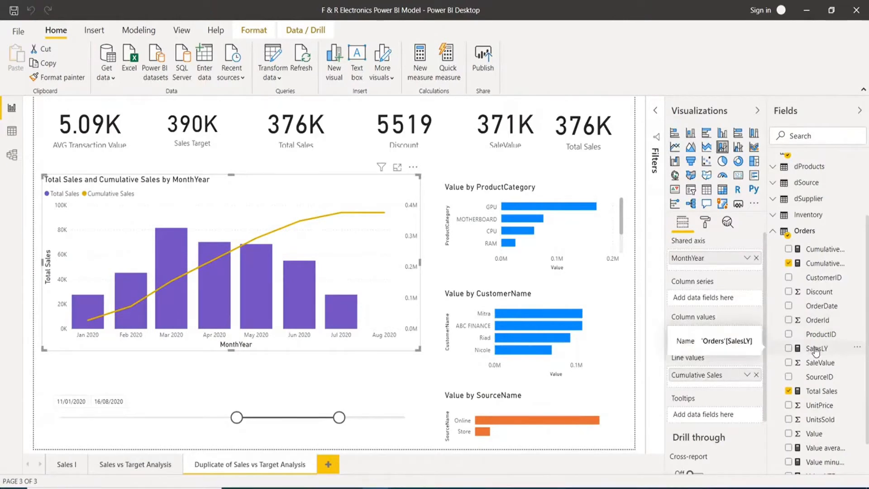
drag(815, 350, 715, 347)
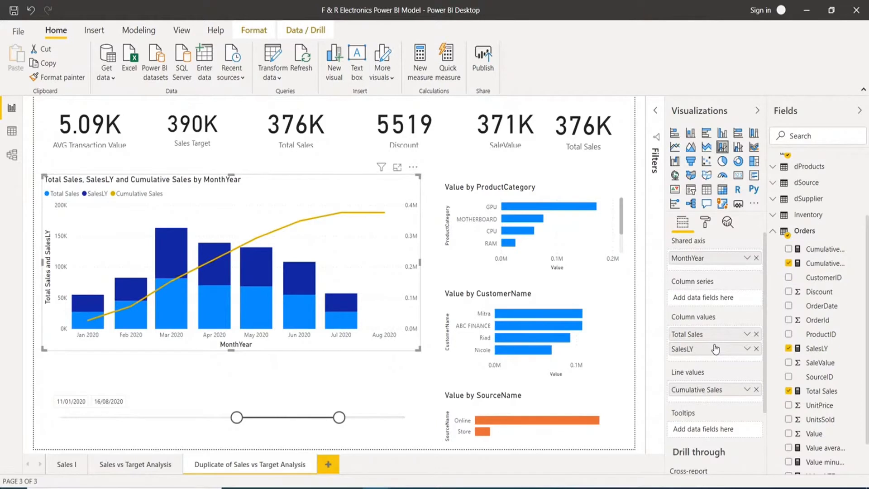
click(737, 152)
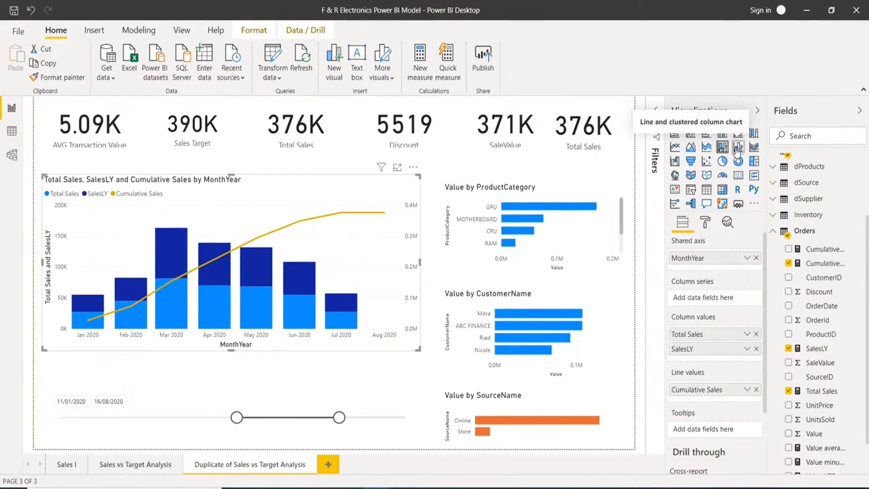
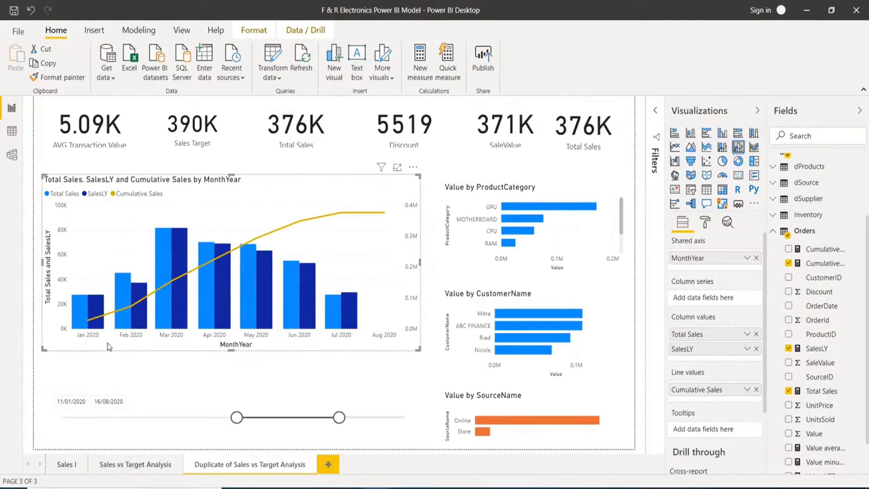
mouse_move(122, 326)
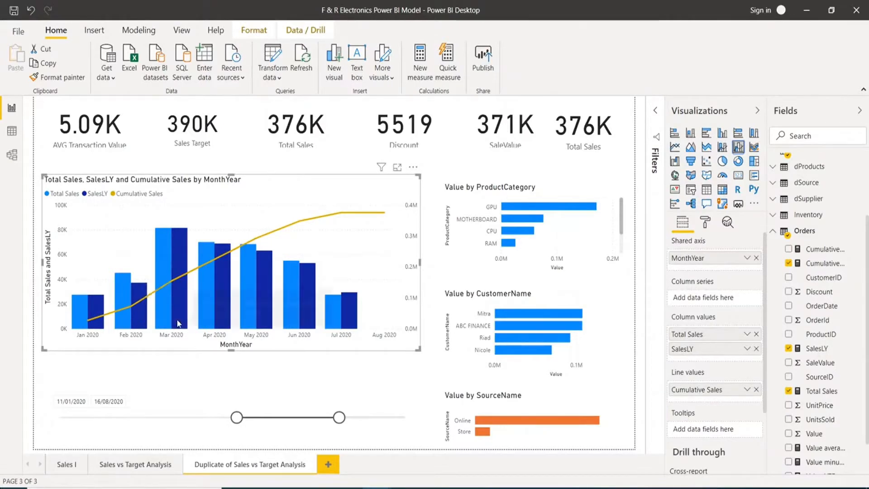
click(425, 233)
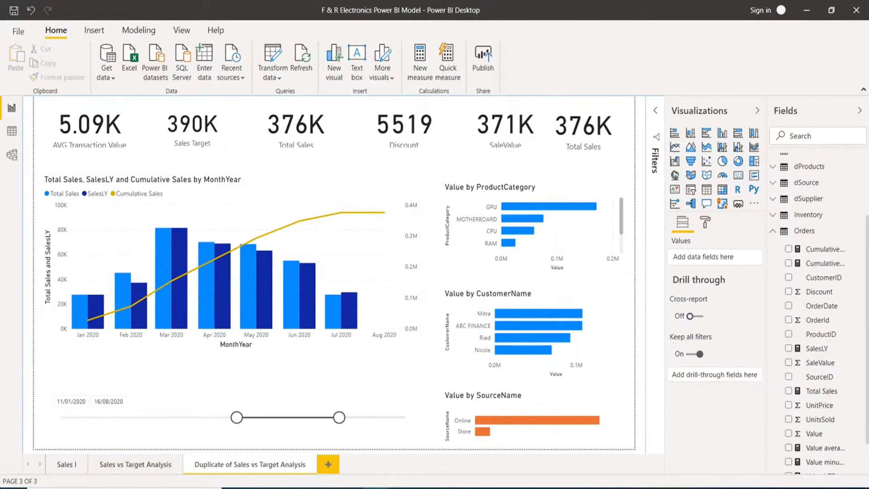
Step: Copy the entire formula of the CumulativeValue measure in the Orders table
click(823, 264)
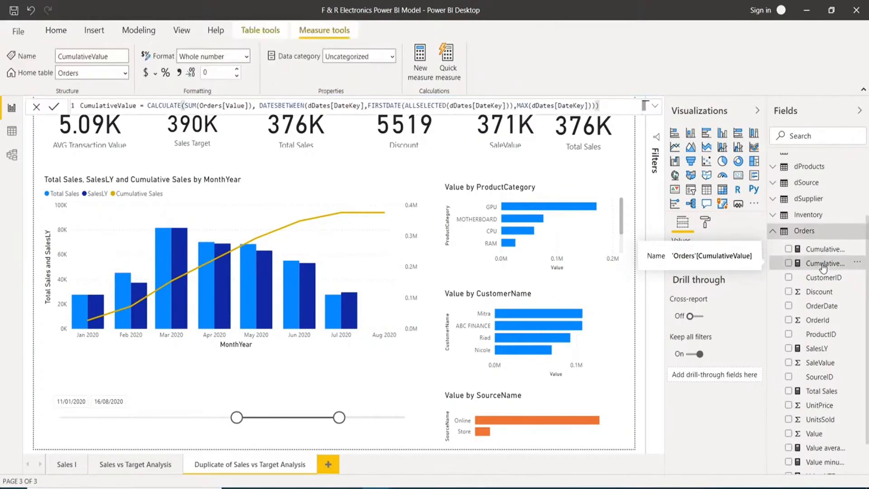
click(501, 106)
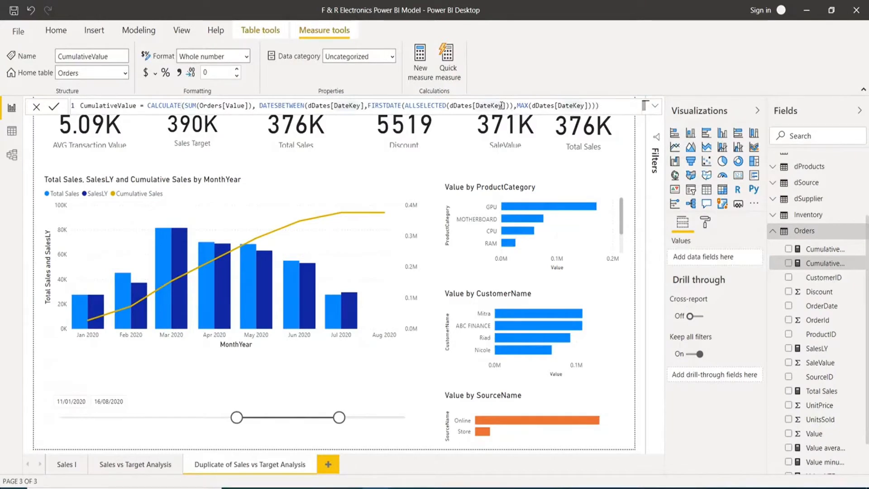
key(ctrl+a)
key(ctrl+c)
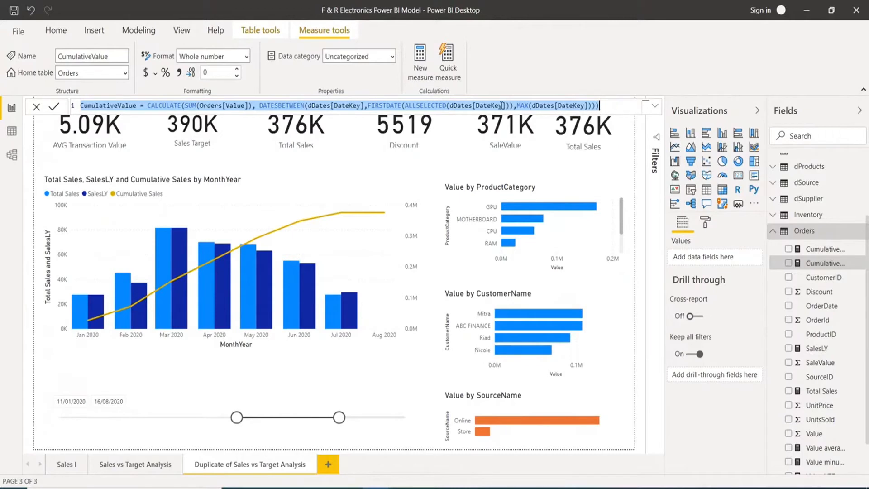
Step: Create a new measure in the Orders table from the copied cumulative formula and name it CumulativeValueLY
right_click(812, 232)
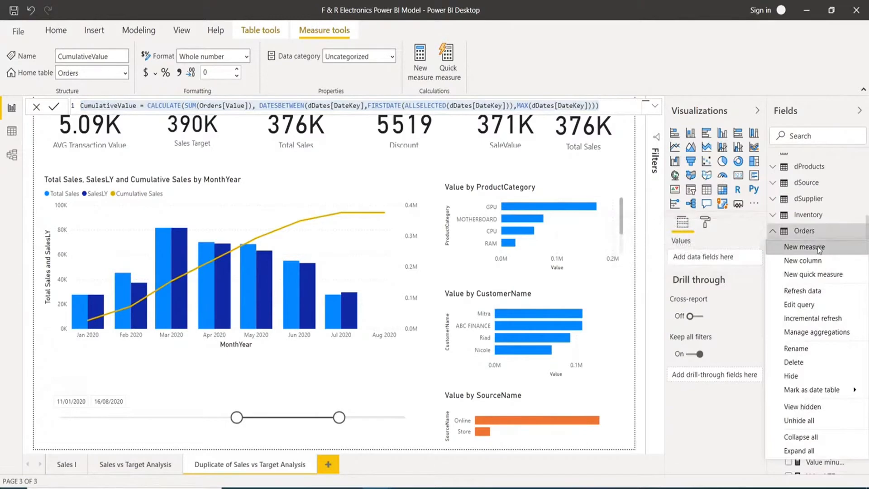
click(818, 248)
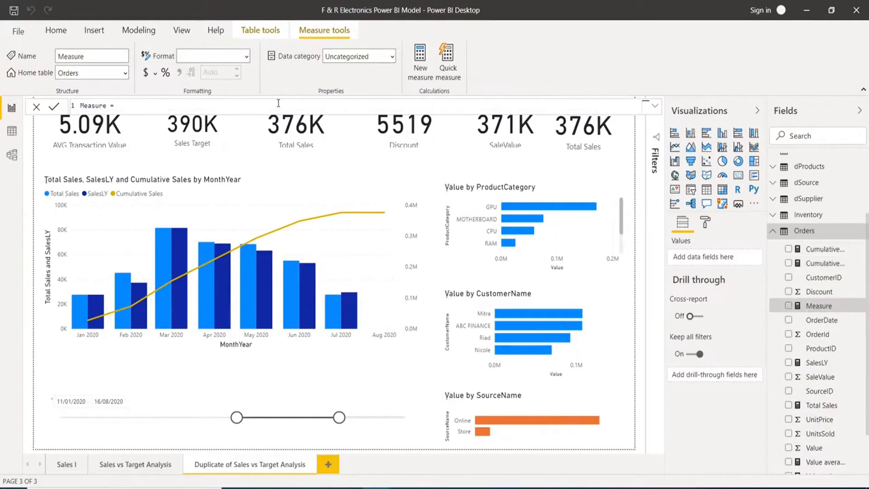
click(93, 106)
click(135, 107)
key(ctrl+a)
key(BackSpace)
key(ctrl+v)
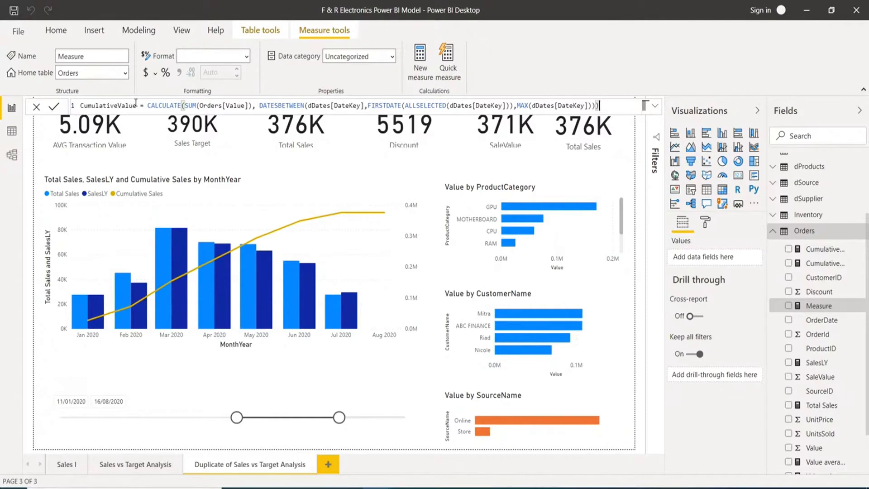
click(136, 104)
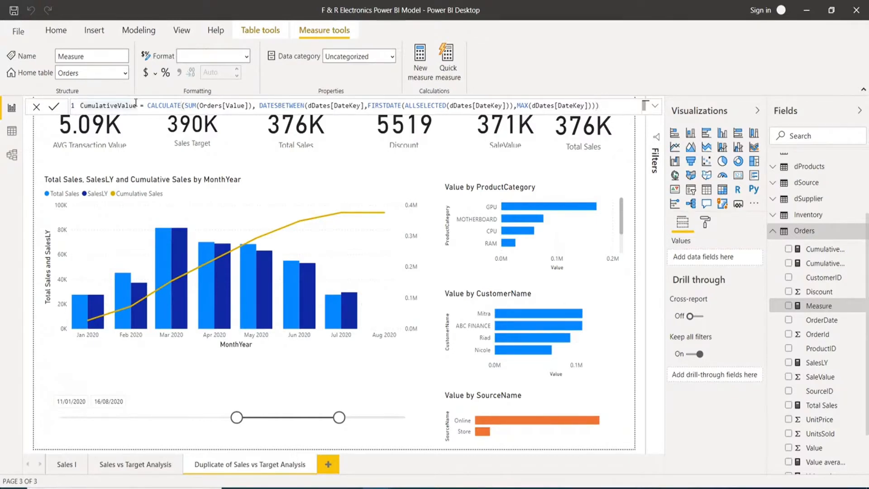
text(LY)
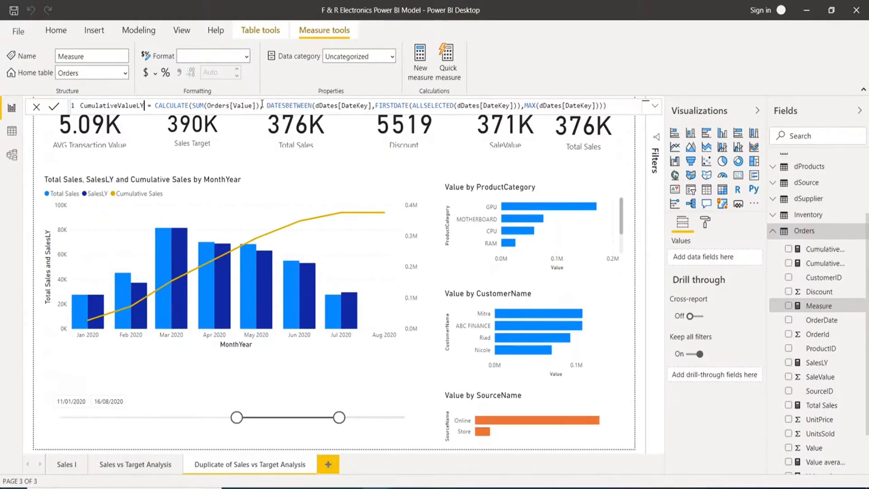
Step: Wrap the DATESBETWEEN filter of CumulativeValueLY in SAMEPERIODLASTYEAR, close the extra parenthesis and commit the measure
click(262, 105)
text(same)
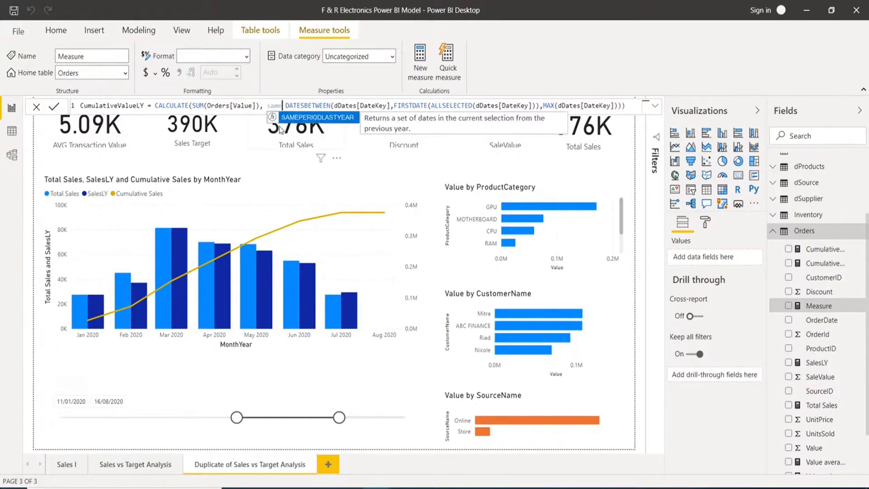
click(315, 119)
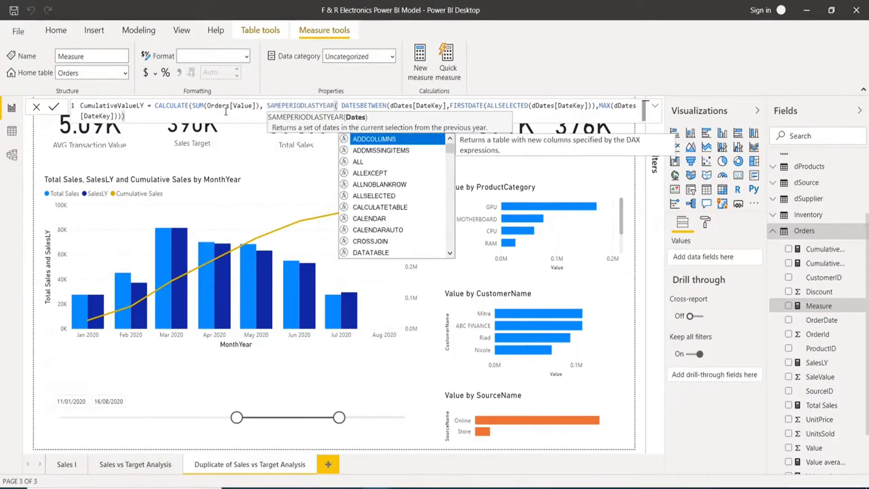
click(252, 117)
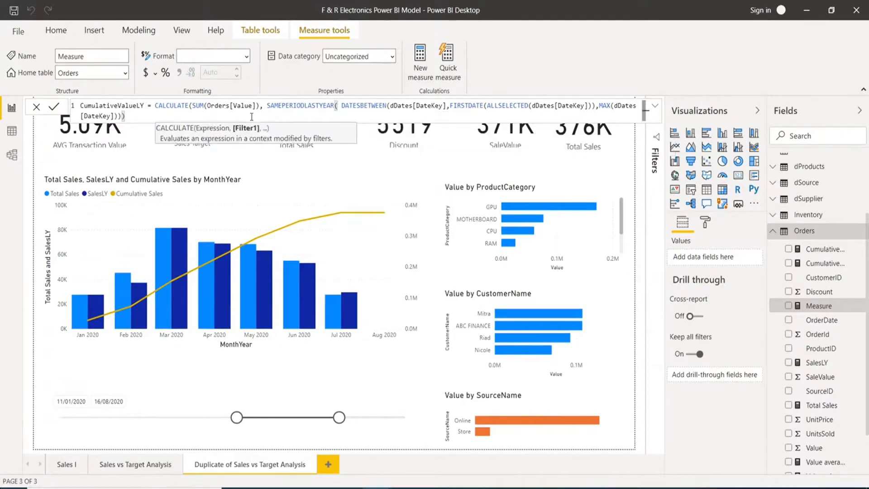
text())
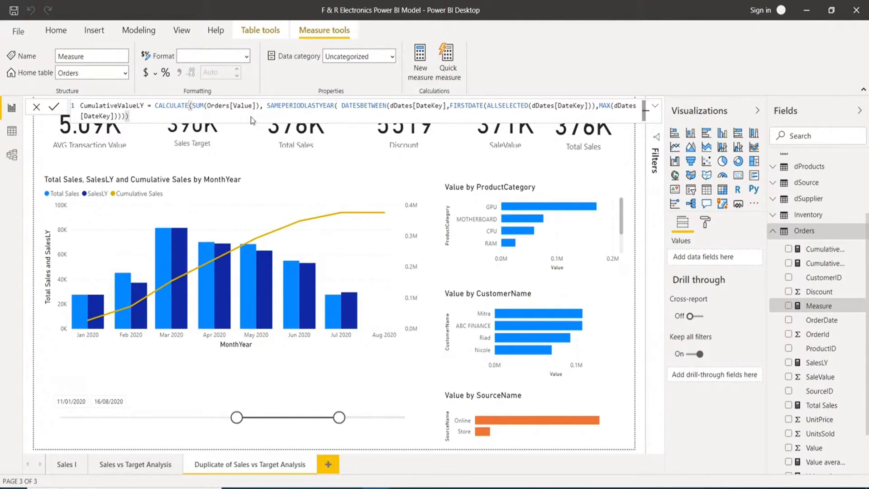
key(Return)
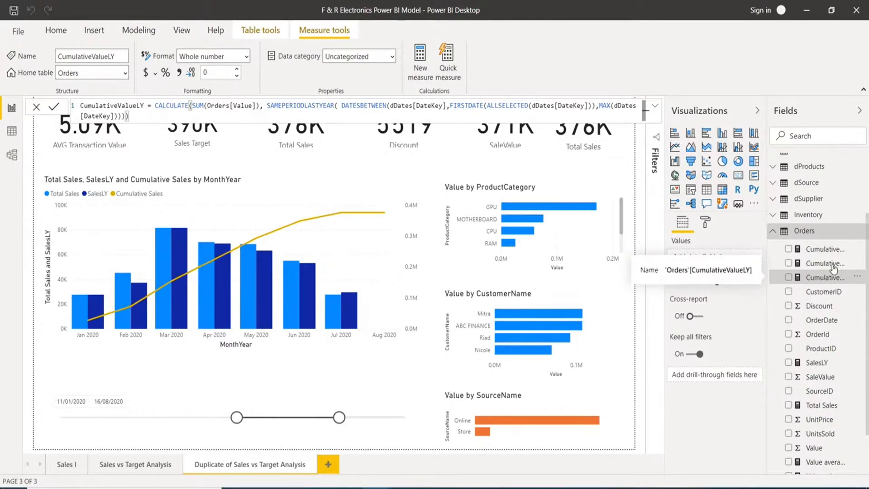
Step: Add CumulativeValueLY to the line values of the monthly sales chart, below Cumulative Sales
click(387, 250)
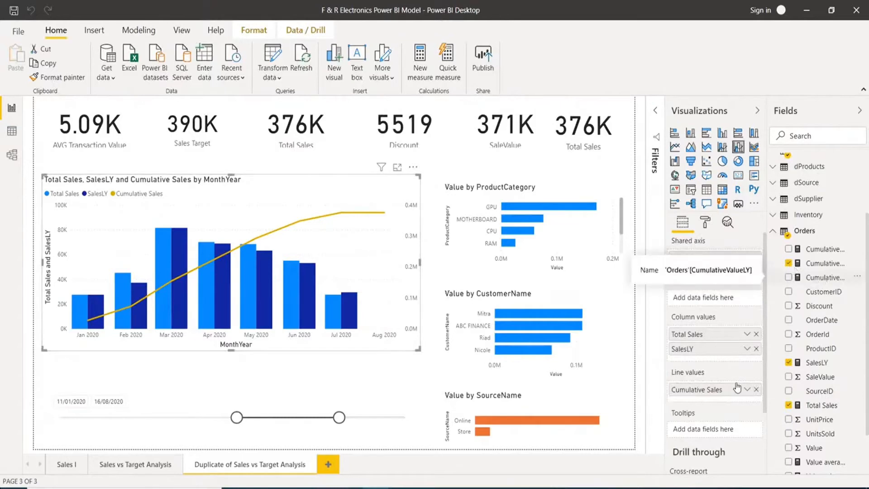
drag(813, 281, 714, 397)
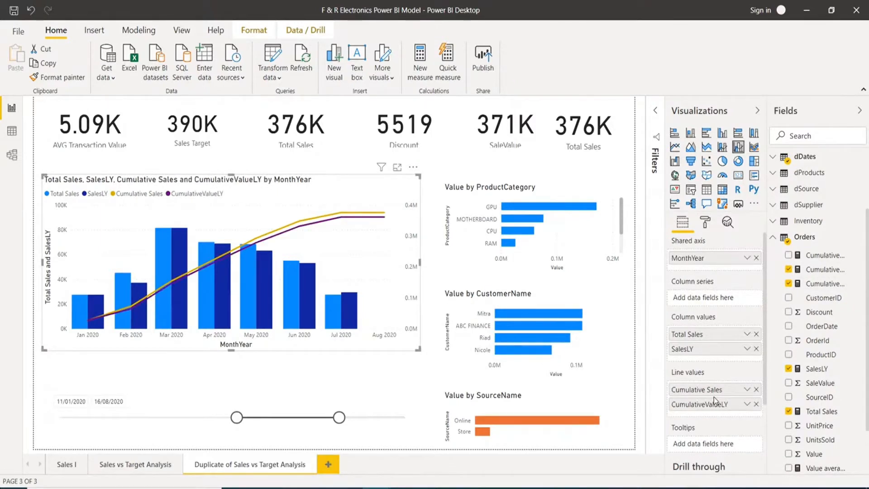
click(412, 189)
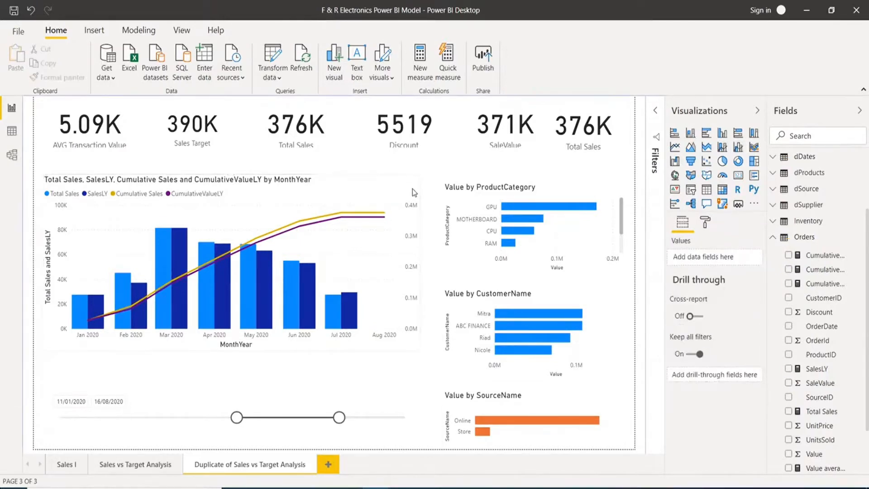
Step: Change the data color of the CumulativeValueLY line in the monthly sales chart to the theme red
click(412, 189)
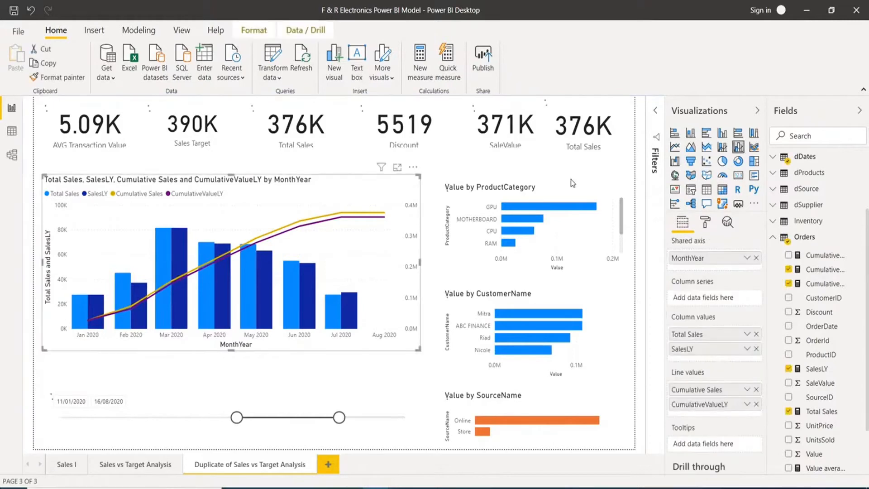
click(705, 222)
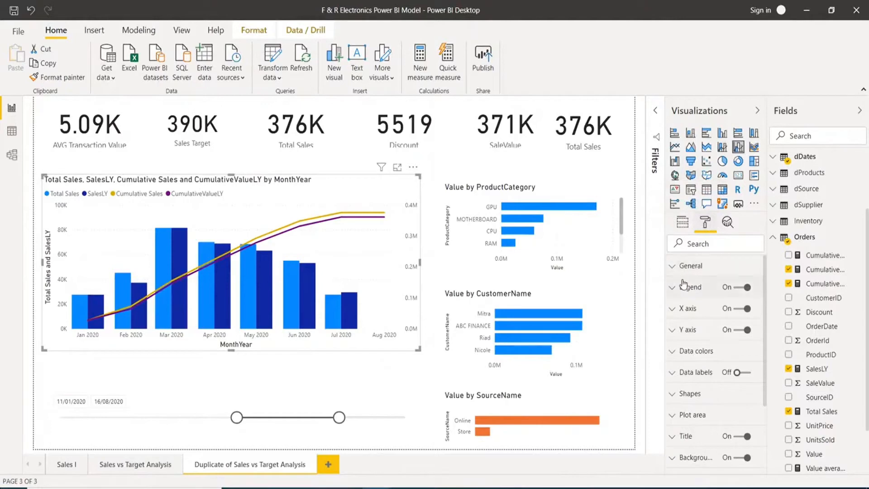
click(671, 355)
scroll(694, 383, down, 2)
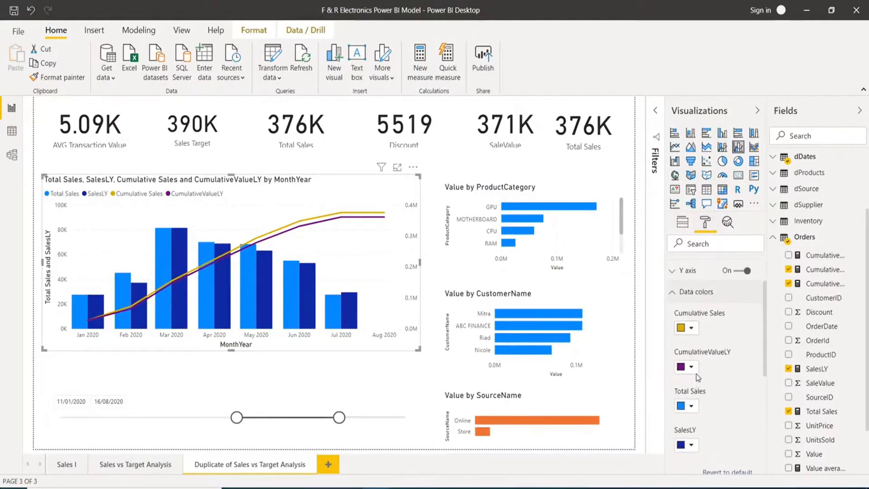
click(692, 368)
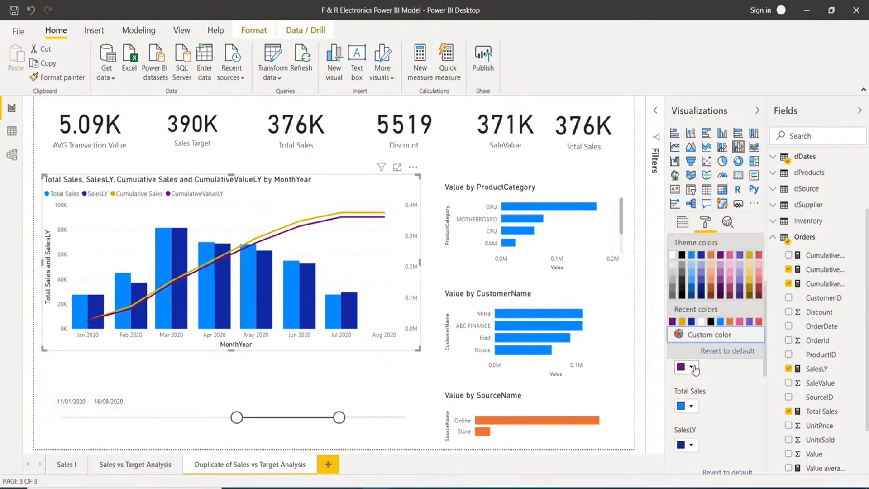
click(759, 254)
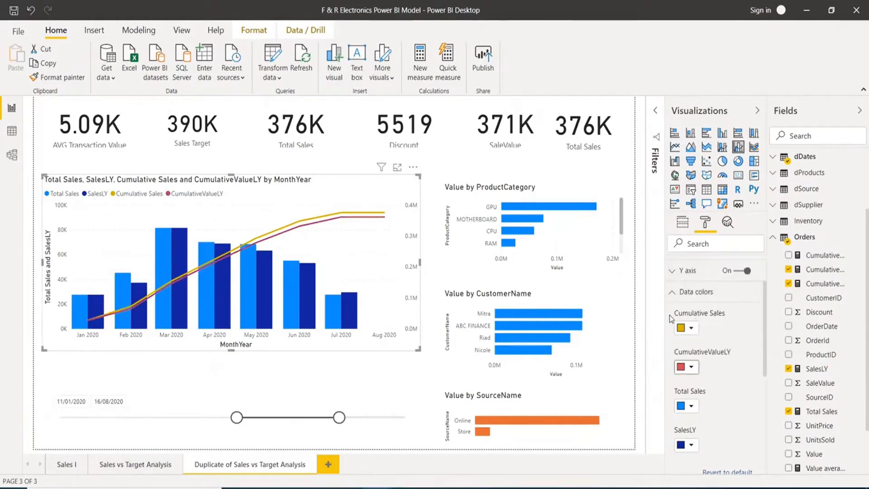
click(673, 294)
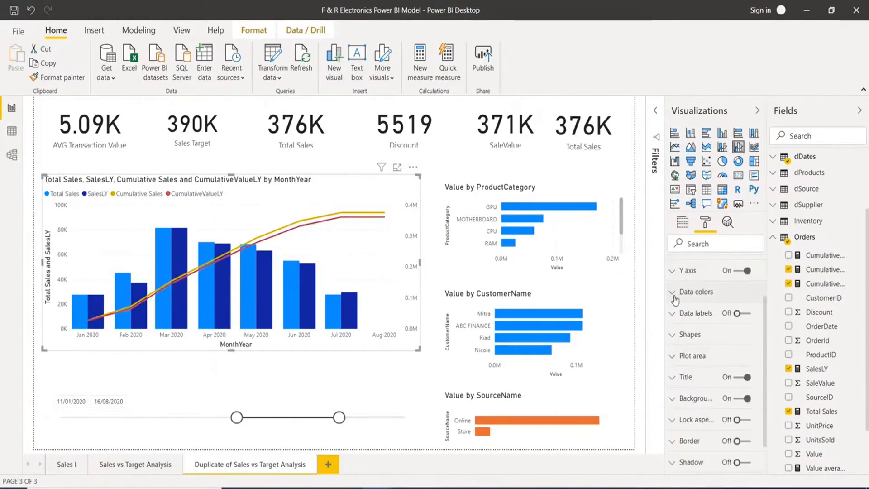
click(424, 244)
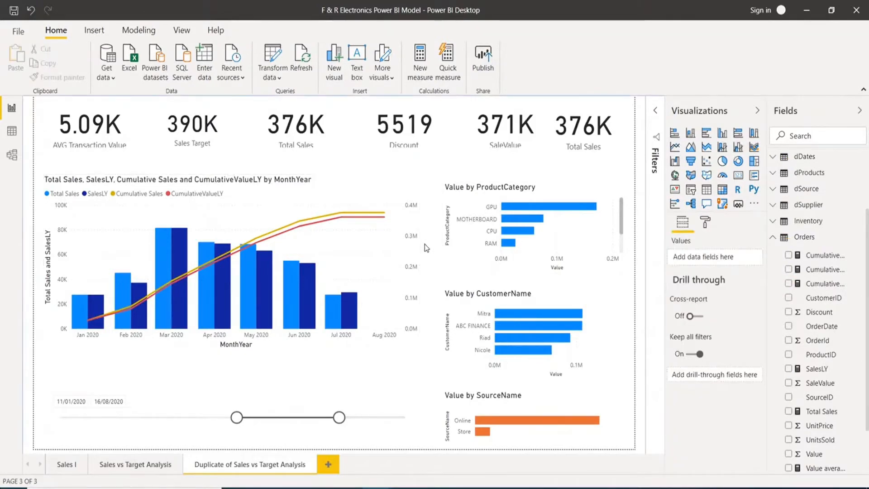
Step: Turn on data labels for the monthly Total Sales, SalesLY and cumulative values combo chart
mouse_move(383, 216)
click(397, 209)
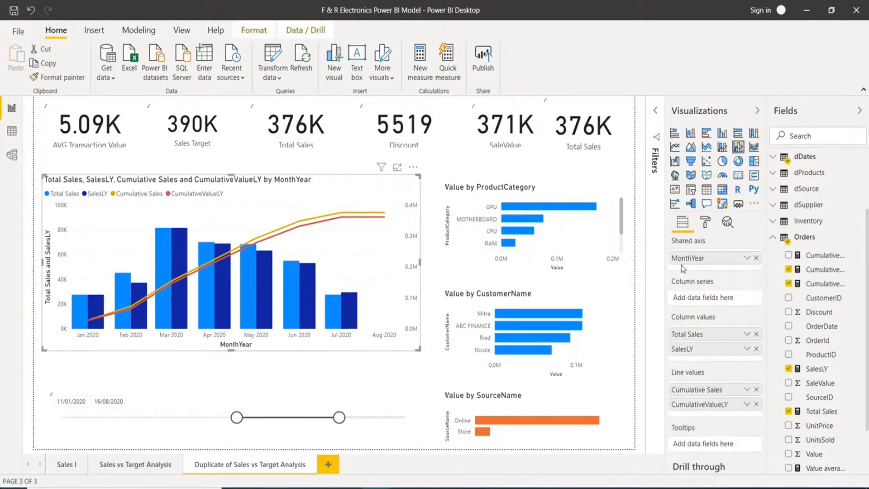
click(706, 223)
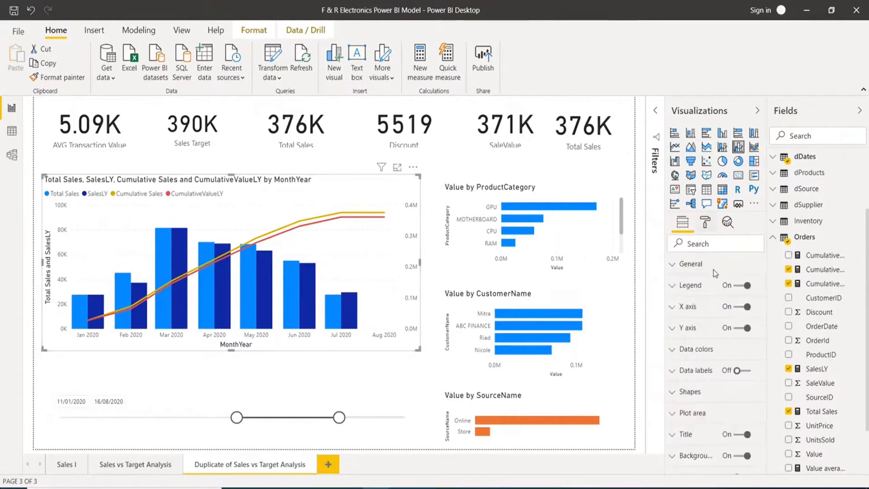
click(742, 374)
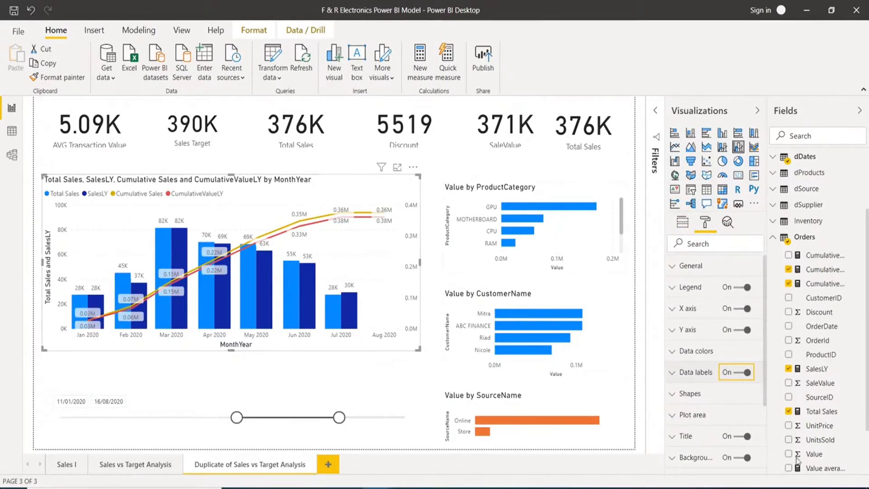
Step: Turn off the background behind the data labels of the monthly combo chart
click(674, 373)
scroll(721, 421, down, 1)
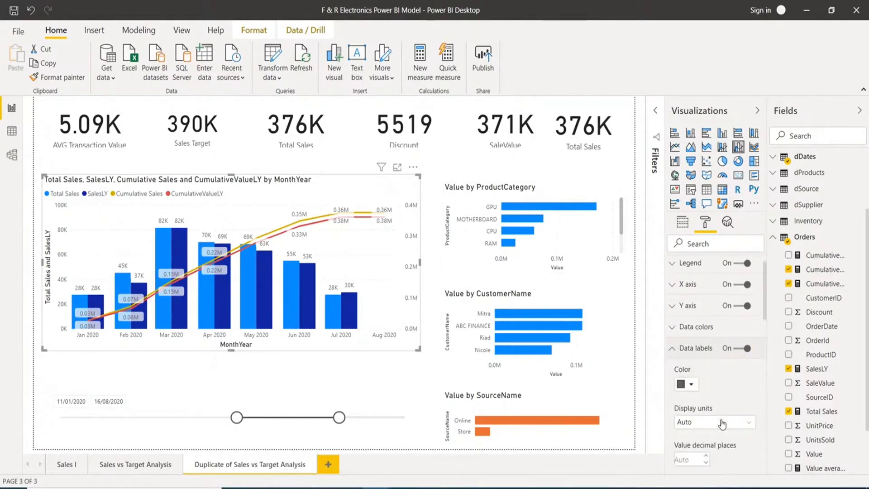
scroll(721, 420, down, 6)
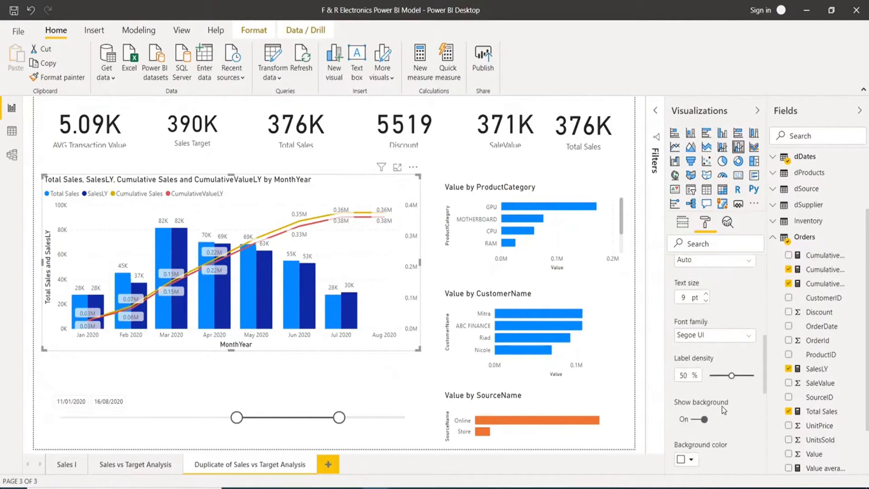
click(705, 419)
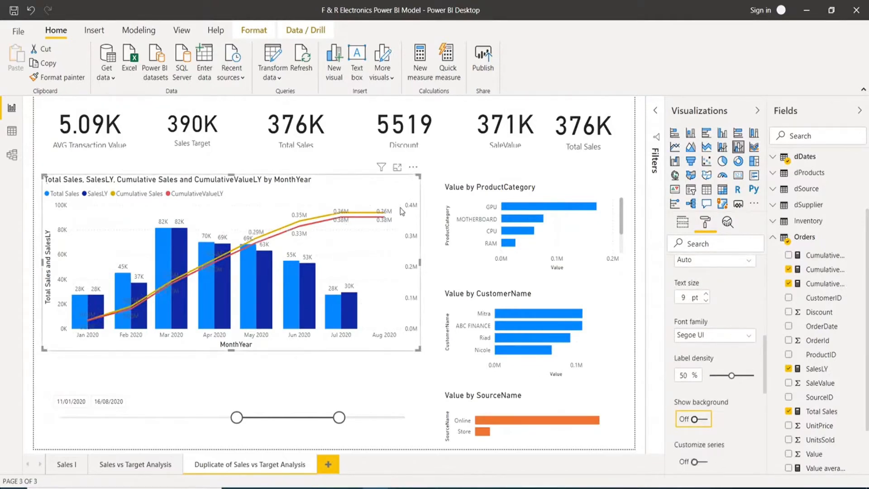
mouse_move(386, 214)
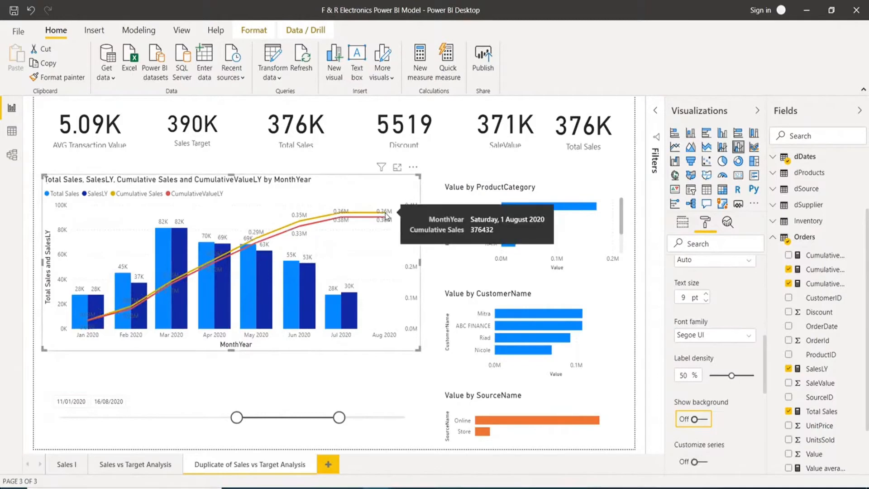
click(335, 372)
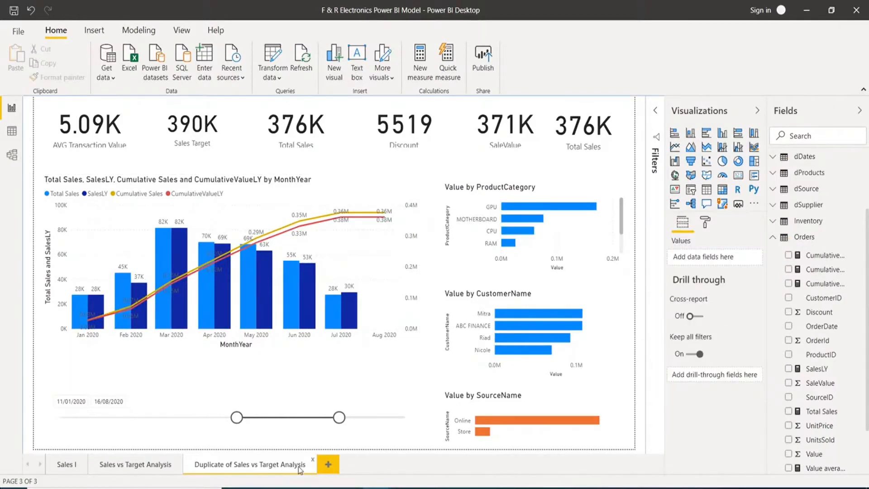
Step: Add a new report page and name it Product Analysis
right_click(299, 470)
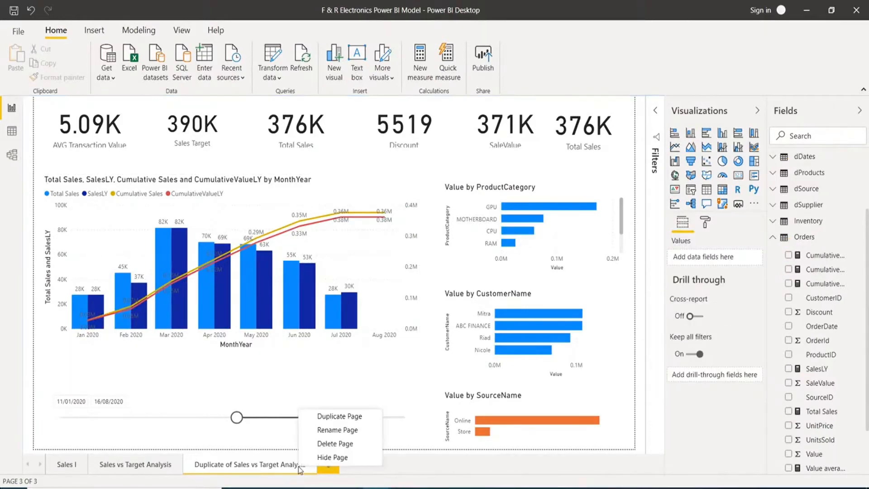
click(329, 473)
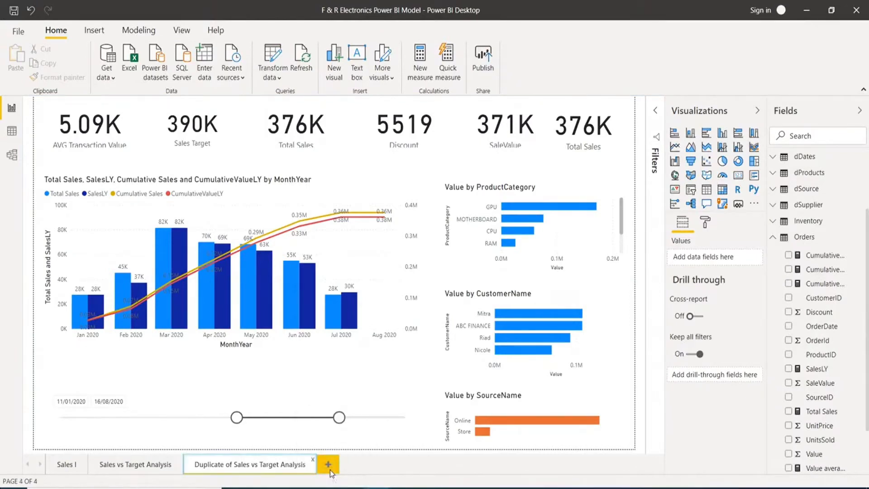
click(330, 472)
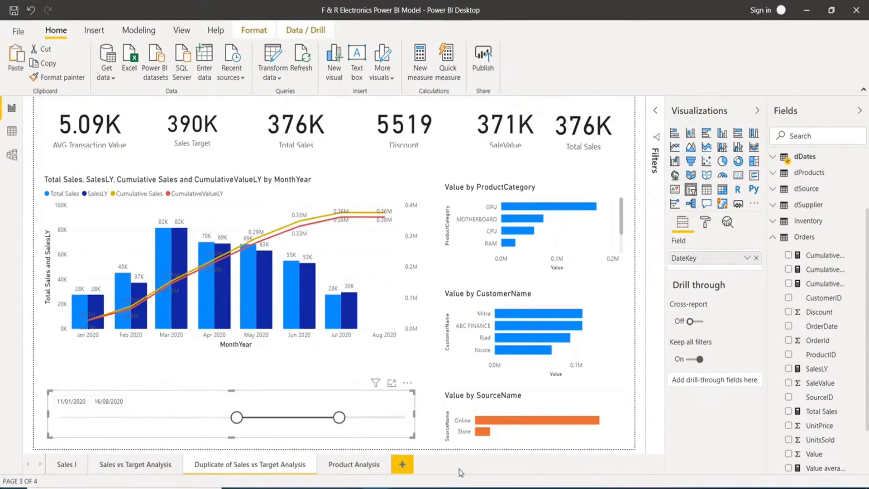
Step: Paste the copied DateKey slicer onto the Product Analysis page without syncing it with the original
click(354, 464)
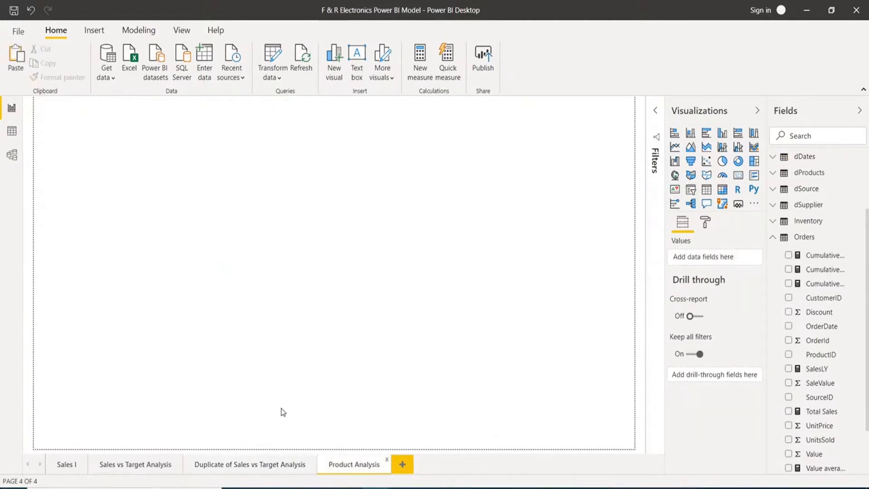
key(ctrl+v)
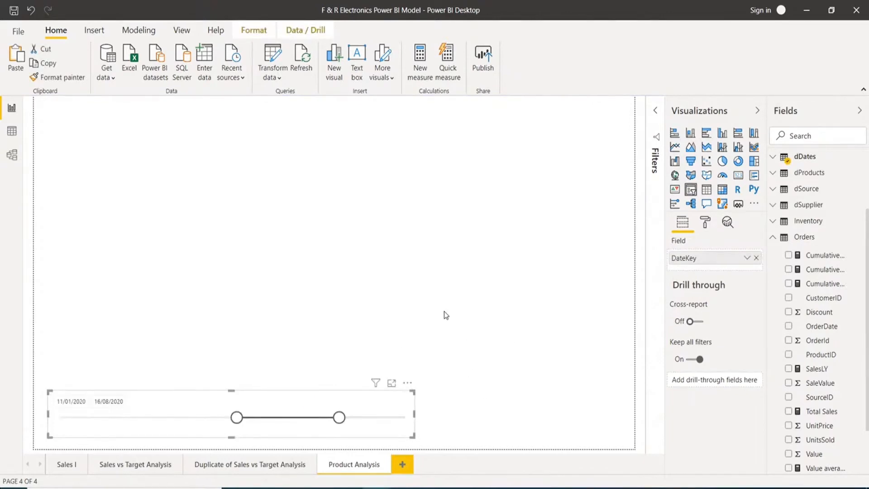
key(ctrl+v)
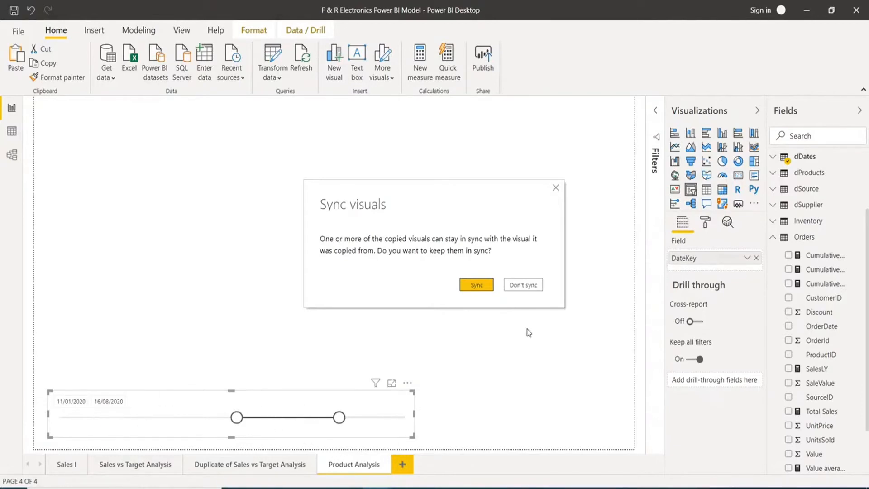
click(519, 287)
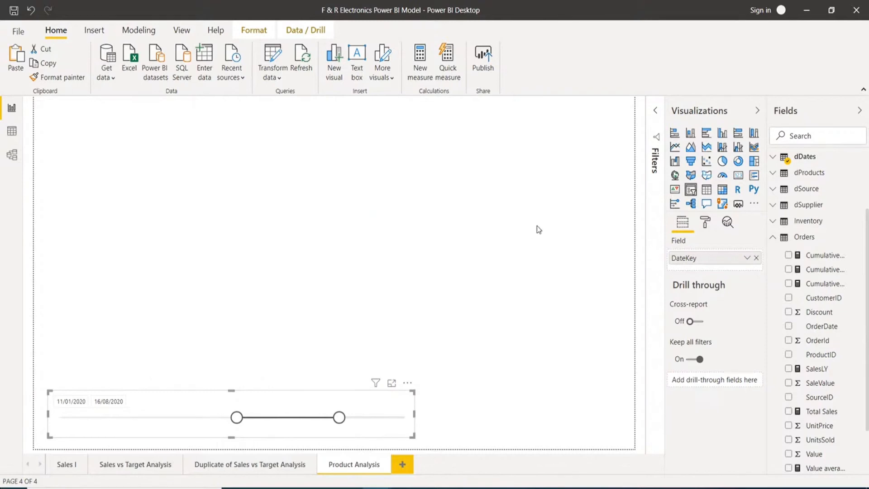
Step: Insert an empty clustered column chart on the Product Analysis page and stretch it down to just above the date slicer
click(551, 285)
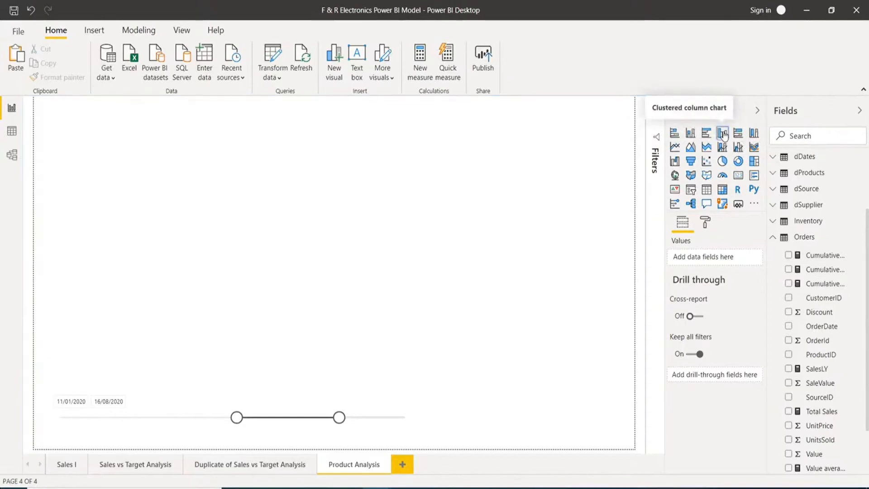
click(722, 133)
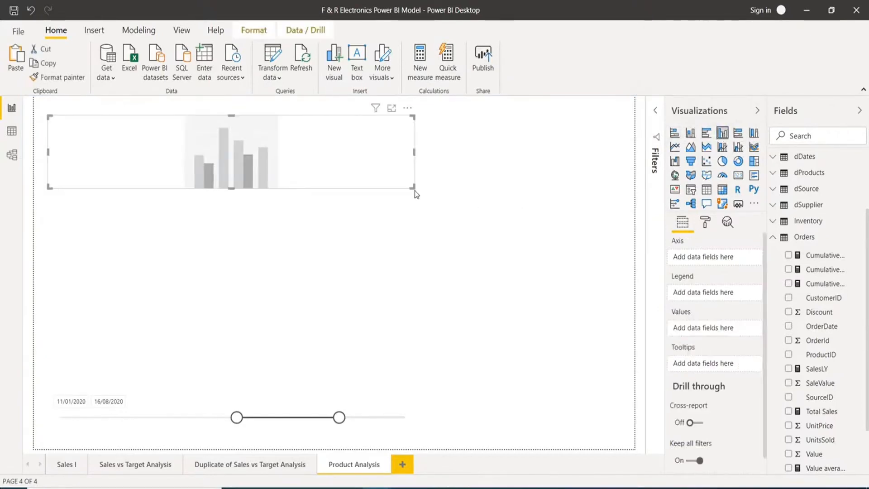
drag(413, 187, 411, 349)
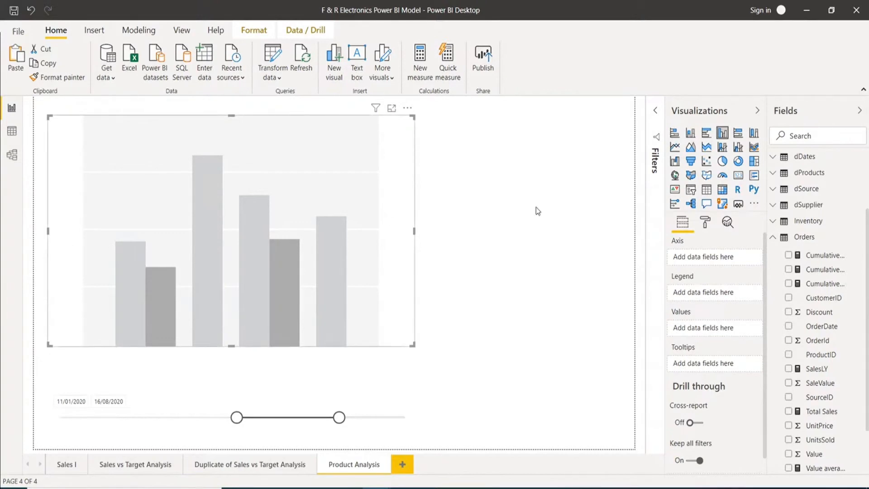
Step: Set MonthYear from dDates as the column chart's axis, using the plain MonthYear field instead of the date hierarchy
scroll(800, 237, up, 3)
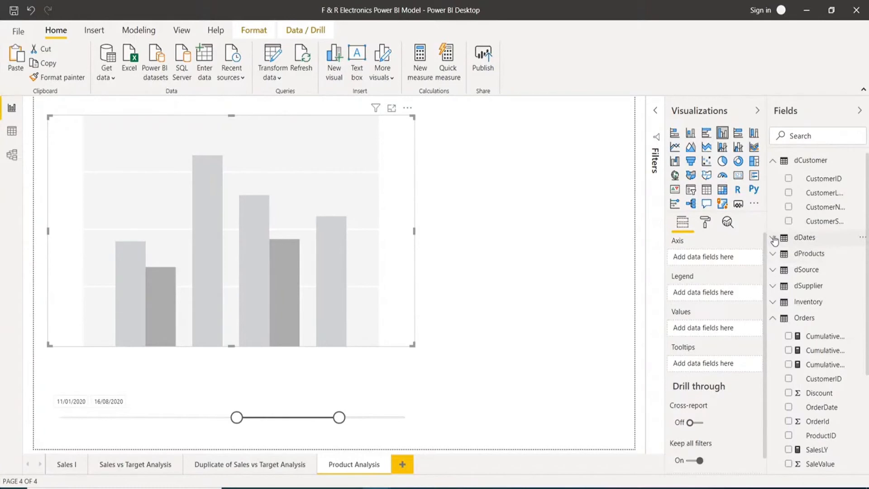
click(774, 239)
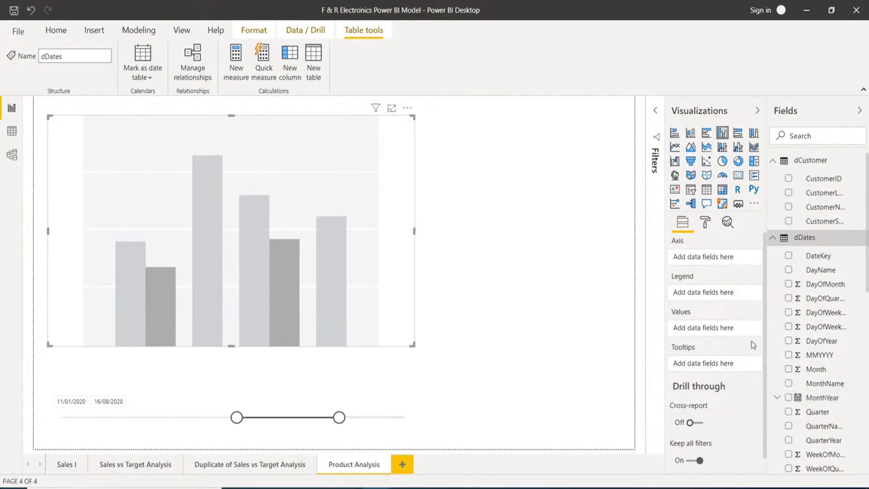
drag(813, 400, 710, 260)
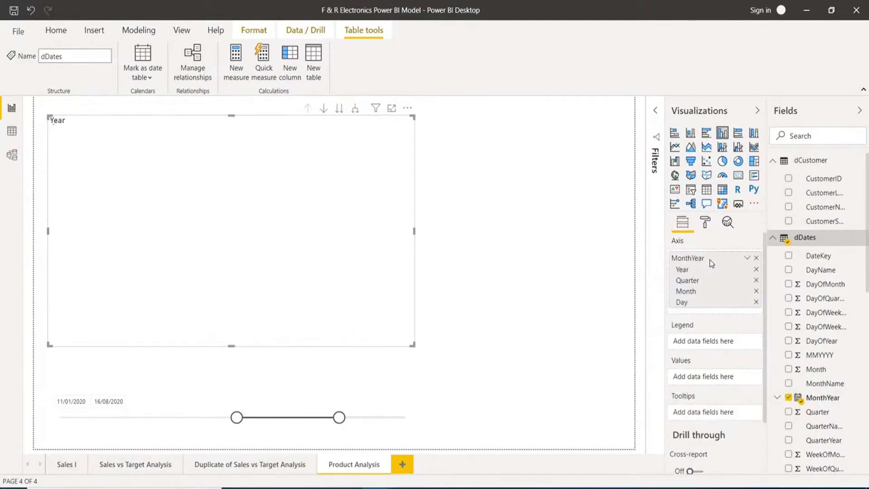
right_click(714, 259)
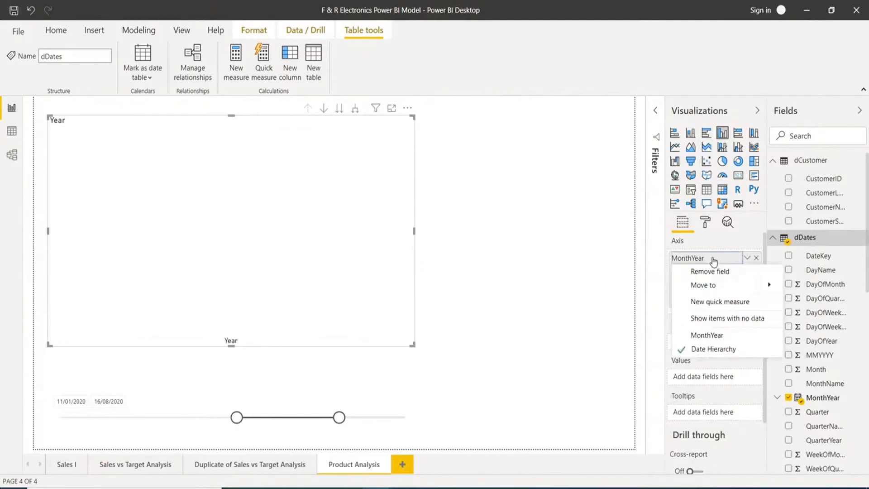
click(709, 335)
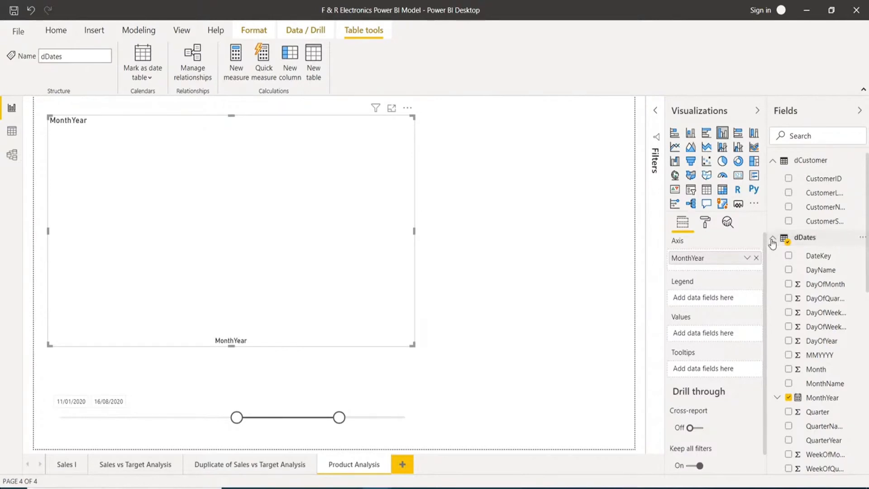
Step: Add UnitsSold from the Orders table to the values of the MonthYear column chart
scroll(796, 361, down, 4)
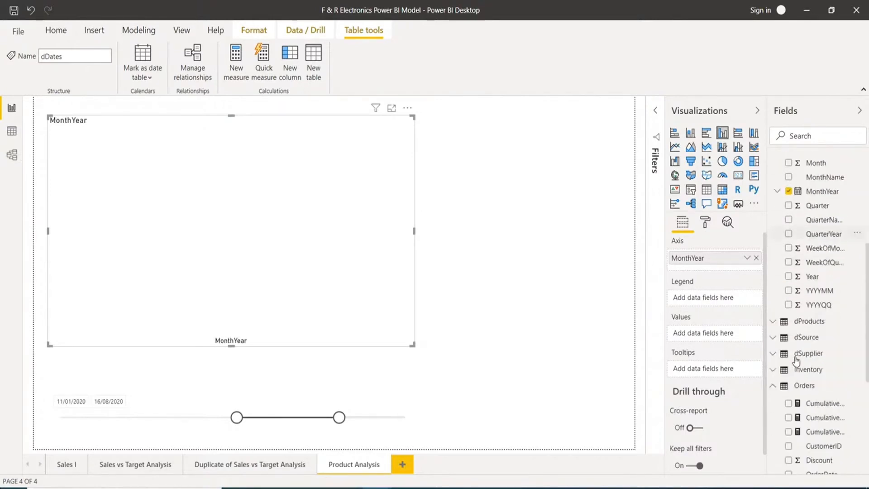
scroll(797, 362, down, 5)
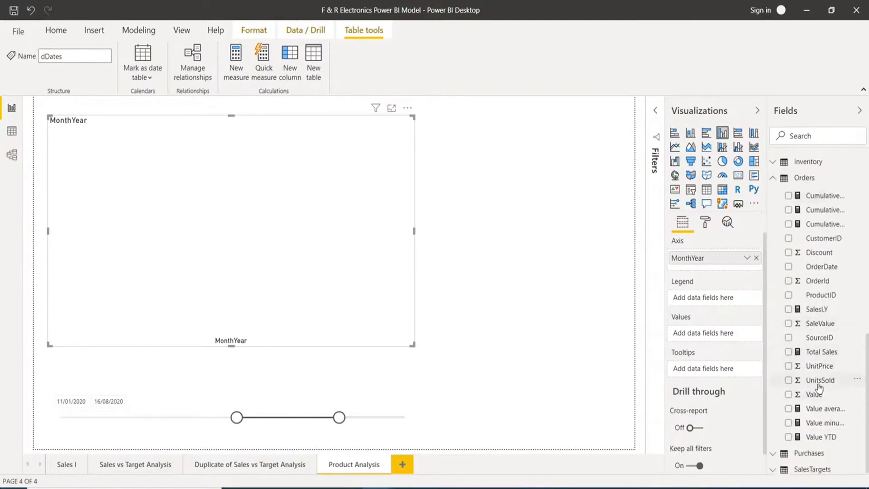
drag(820, 386, 712, 336)
drag(811, 381, 709, 322)
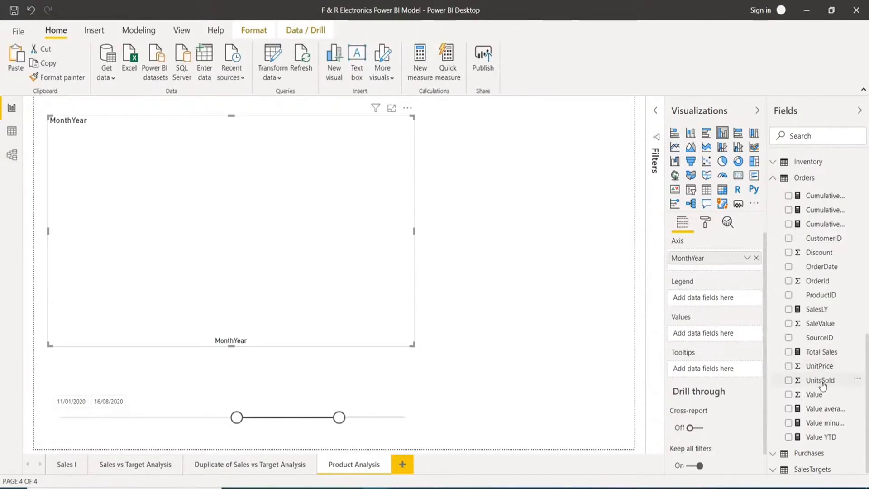
drag(822, 383, 722, 340)
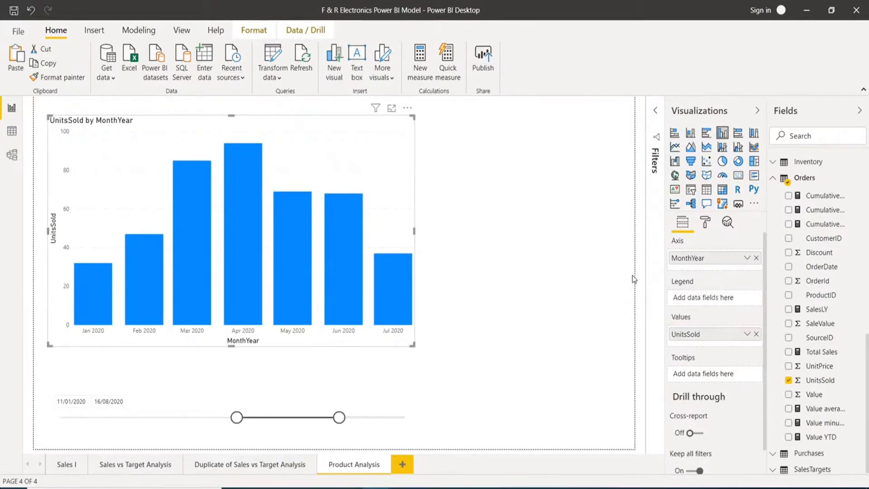
Step: Split the UnitsSold columns by product category, using ProductCategory from dProducts as the chart's legend
click(773, 179)
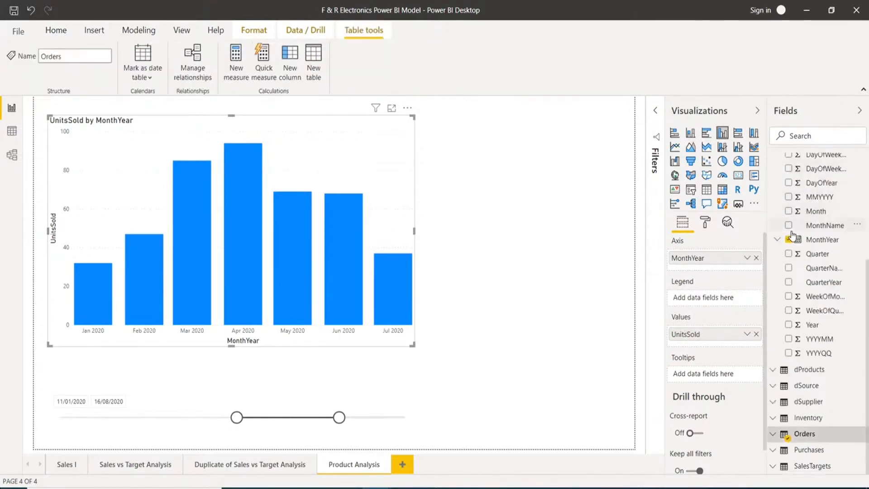
click(774, 371)
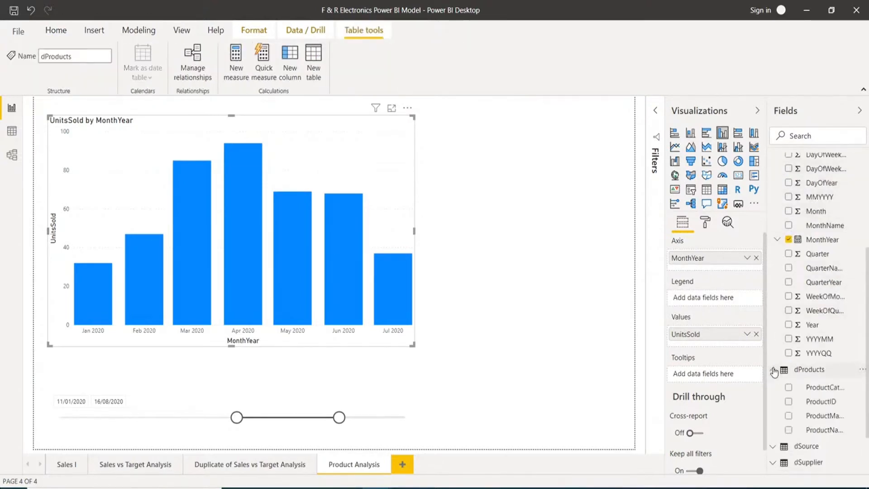
drag(825, 390, 715, 304)
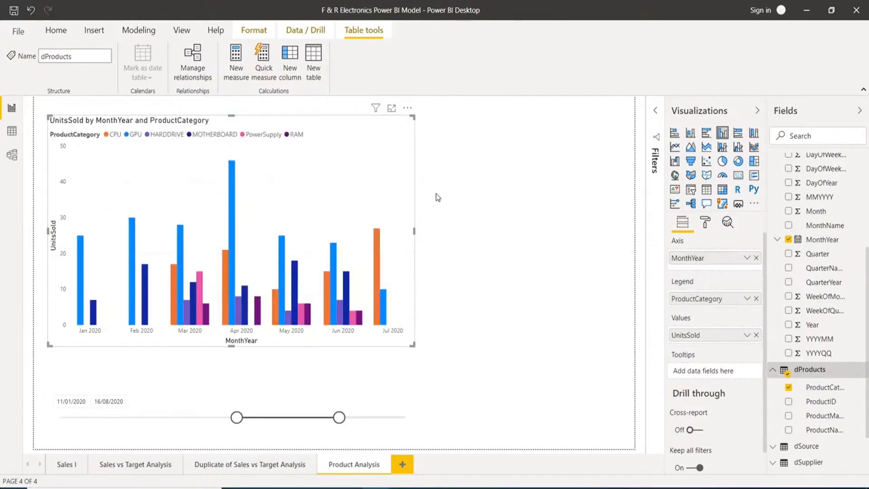
click(438, 225)
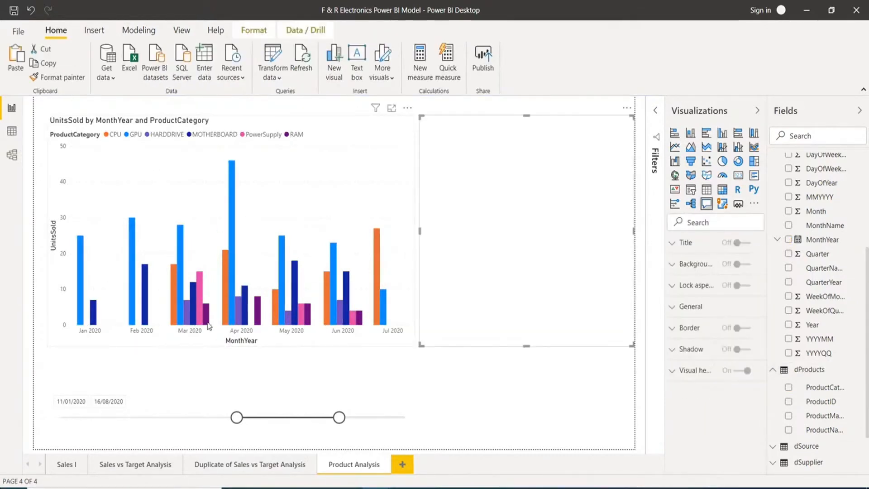
click(627, 110)
click(637, 124)
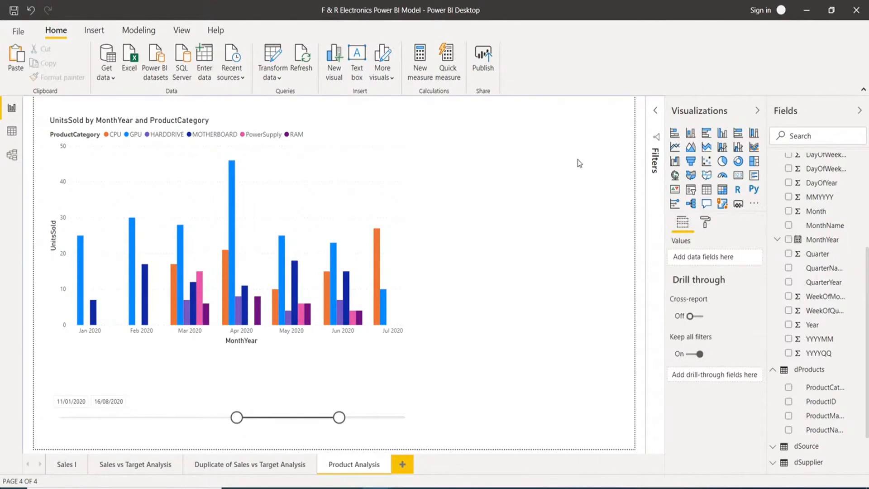
Step: Insert an empty slicer beside the UnitsSold chart and shorten it to less than half the chart's height
click(365, 203)
click(634, 172)
click(691, 190)
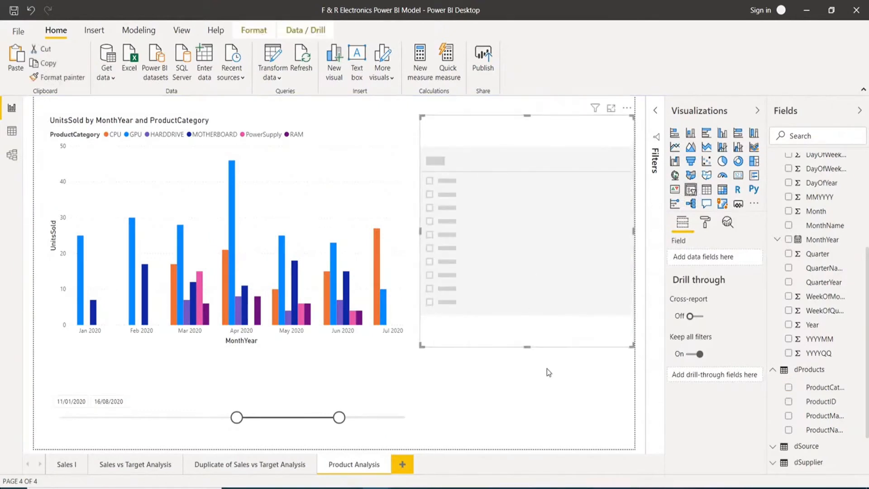
drag(531, 350, 537, 212)
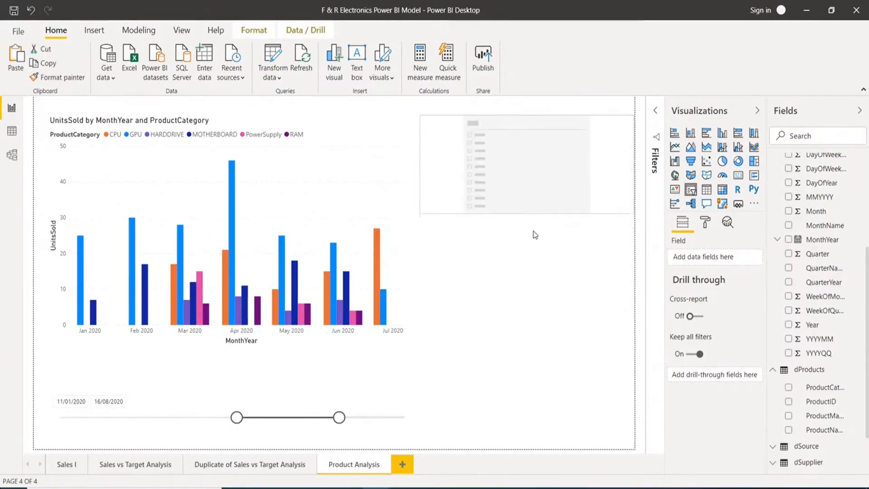
click(614, 243)
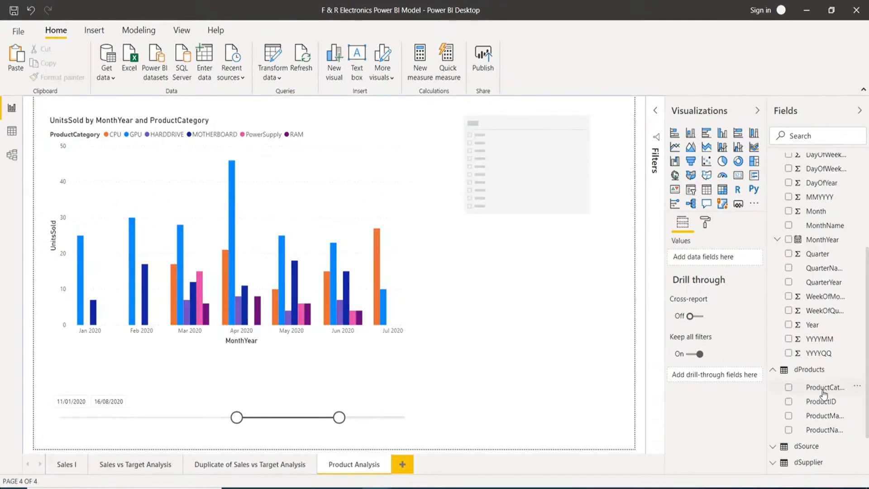
Step: Fill the empty slicer with ProductCategory from dProducts, align it with the top of the UnitsSold chart and shorten it to fit its list
click(790, 388)
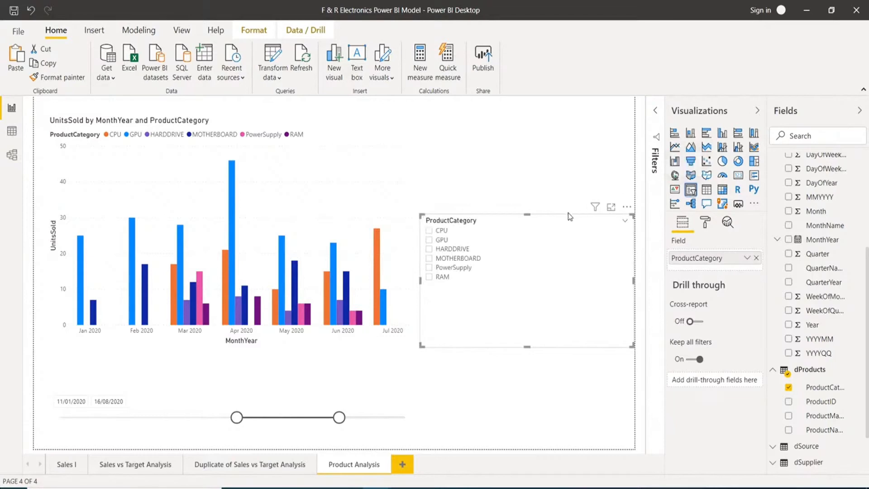
drag(564, 221, 558, 121)
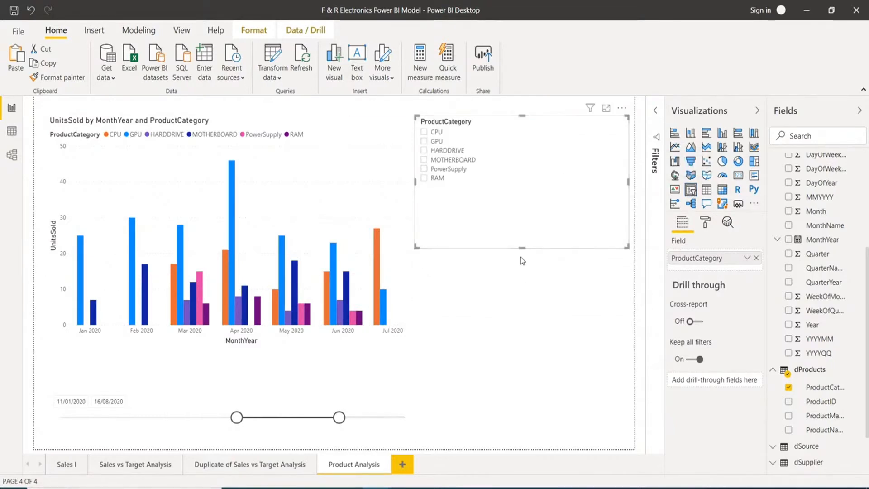
drag(521, 246, 522, 204)
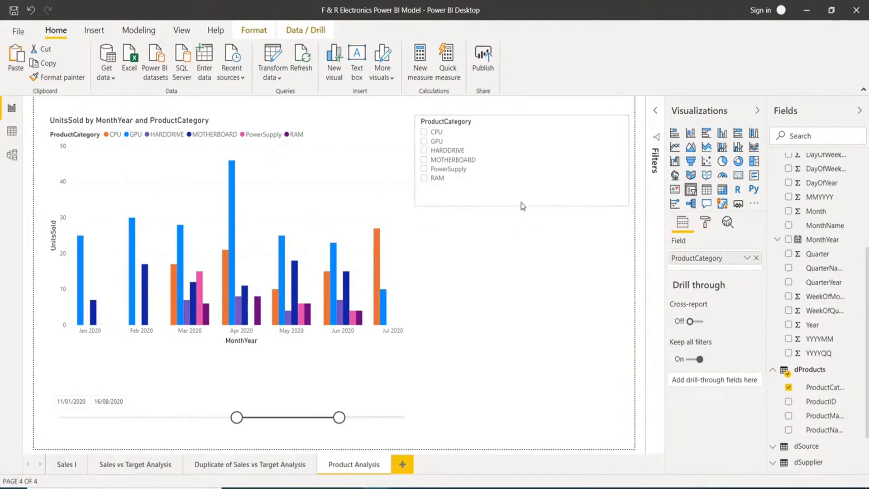
click(515, 258)
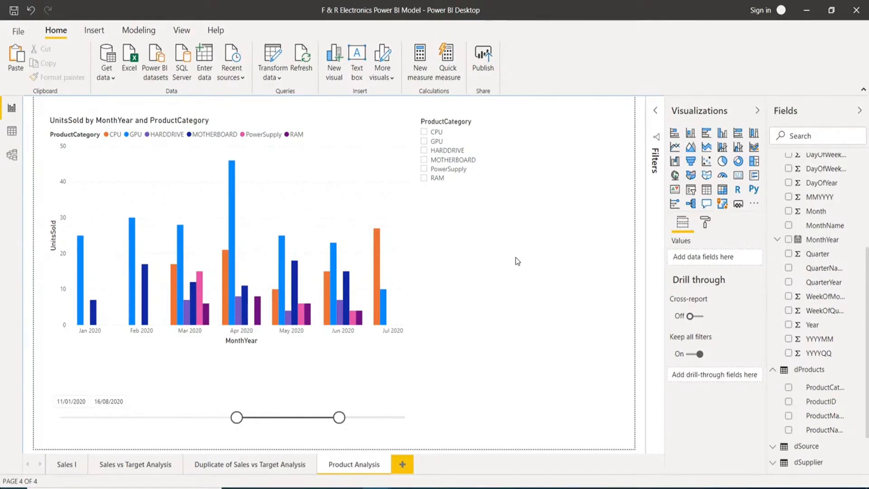
click(340, 210)
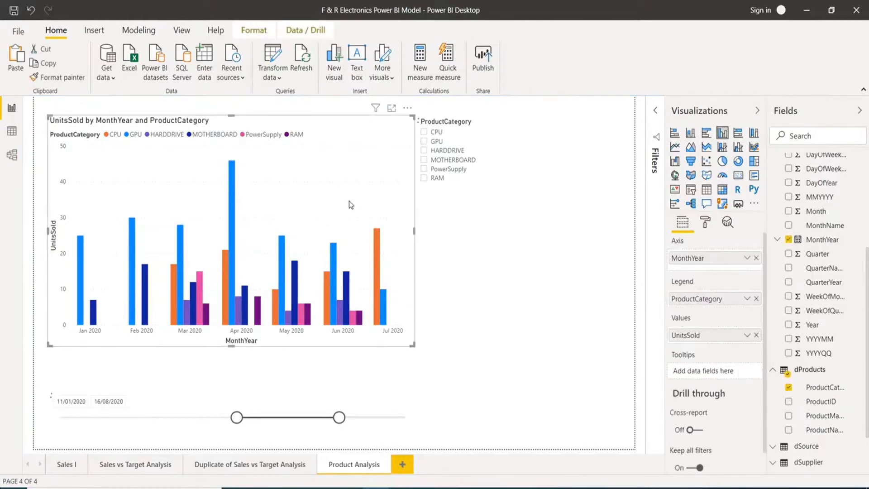
click(728, 222)
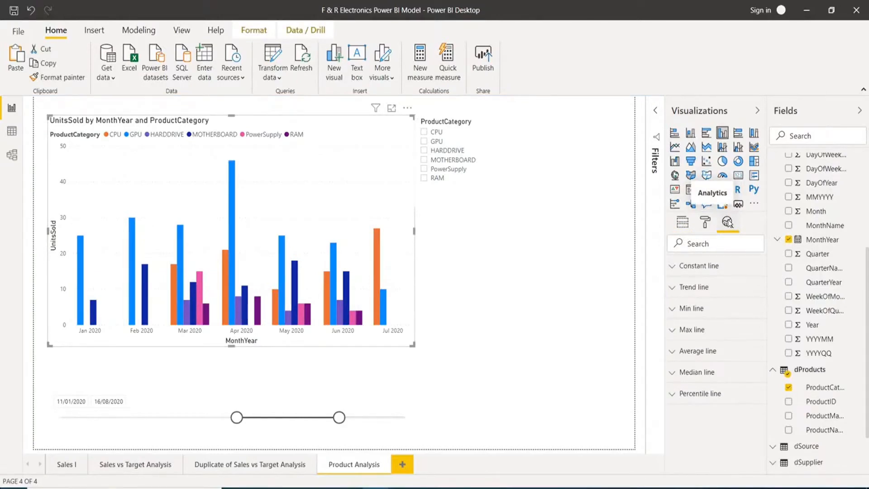
click(687, 228)
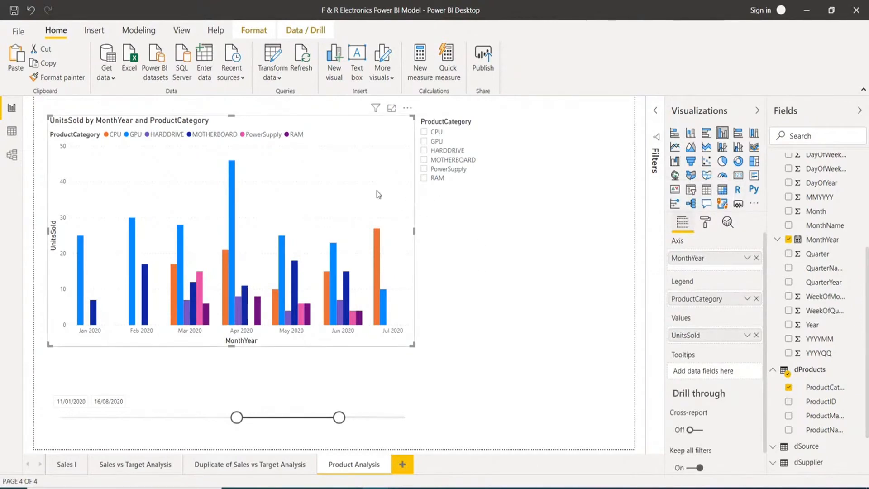
click(350, 179)
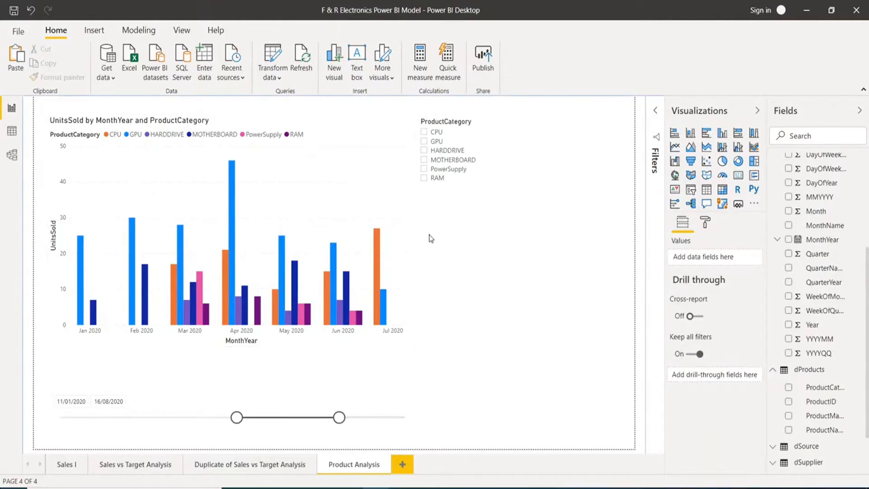
Step: Add a trend line to the UnitsSold by MonthYear and ProductCategory chart, keeping its default dashed style
click(376, 189)
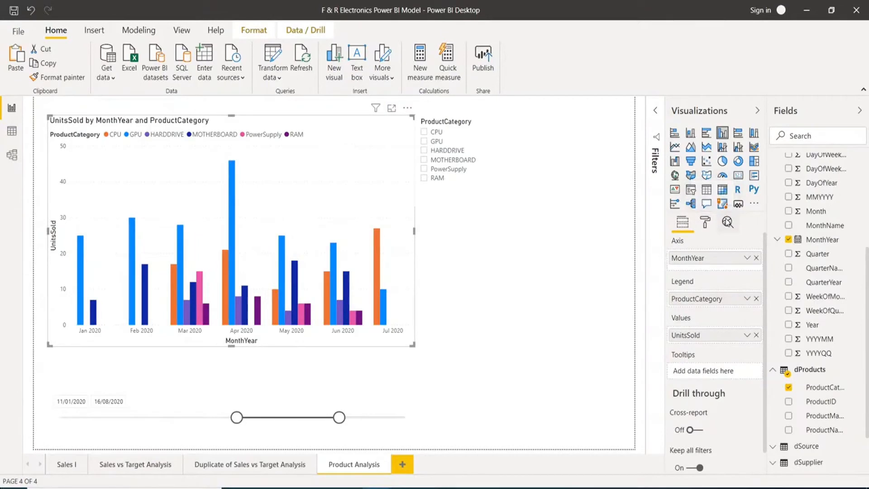
click(727, 222)
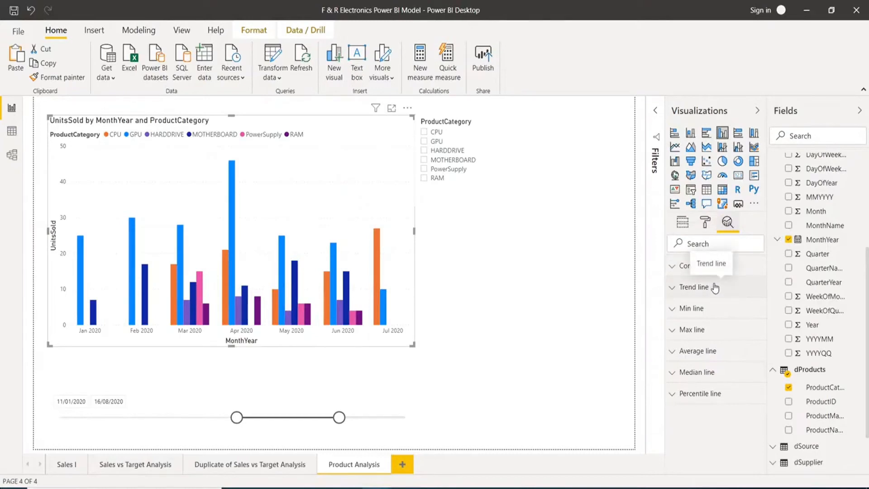
click(672, 289)
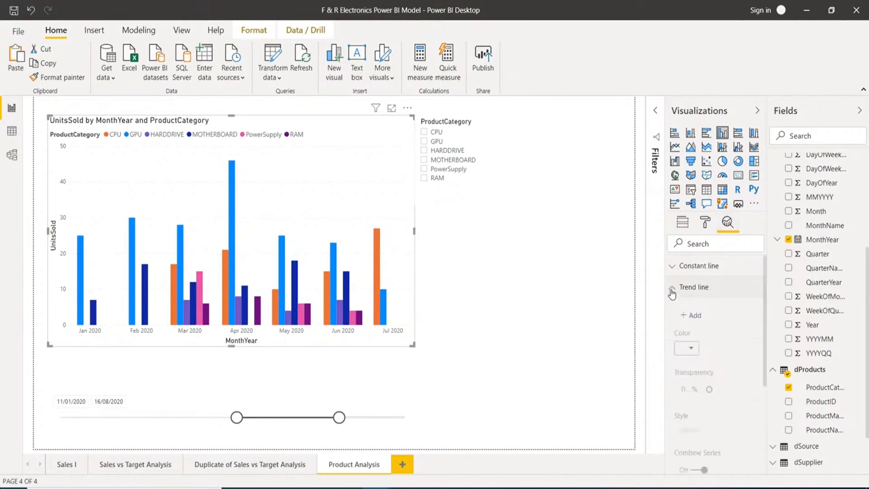
click(696, 316)
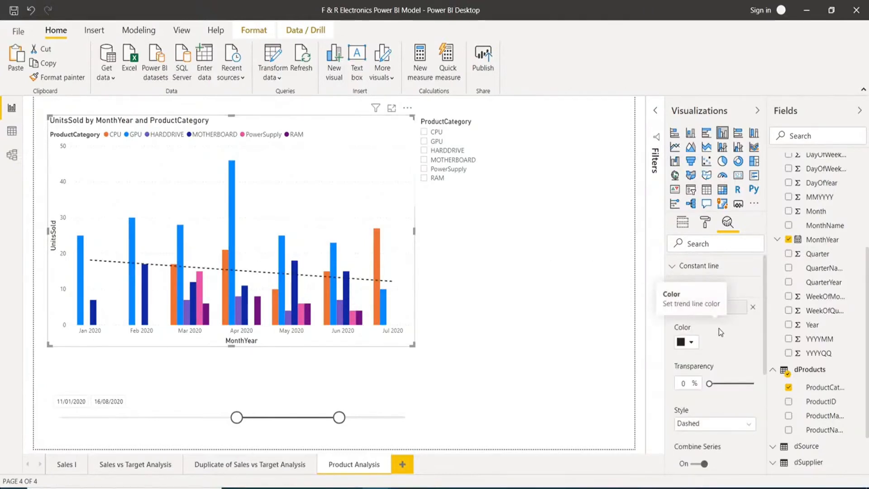
scroll(719, 327, down, 2)
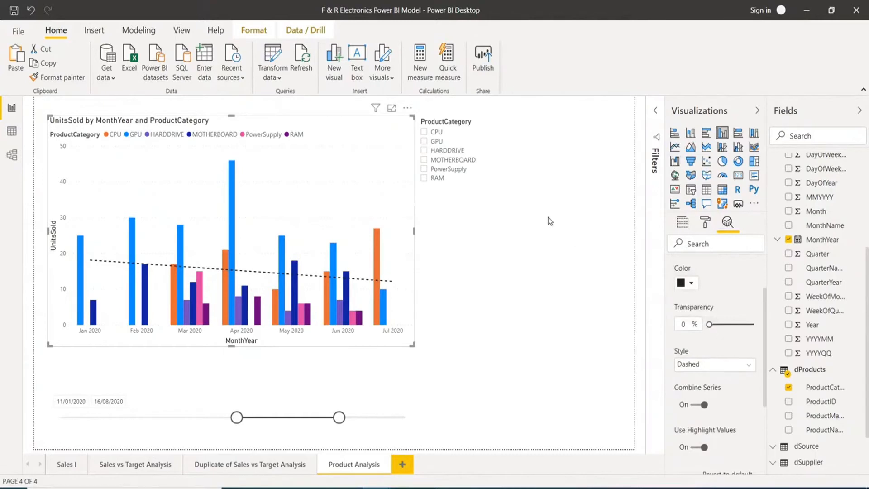
Step: Filter the chart to PowerSupply with the ProductCategory slicer to check its trend line, briefly select HARDDRIVE, and clear the slicer selection
click(425, 170)
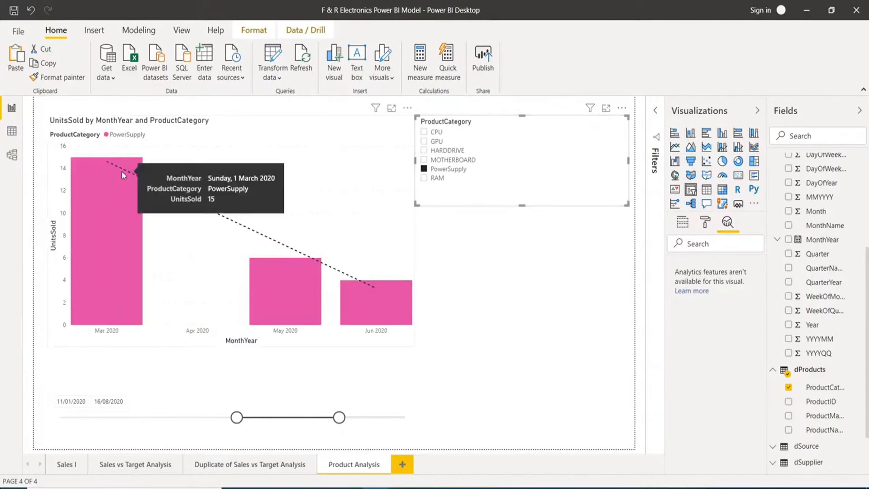
click(423, 169)
click(424, 151)
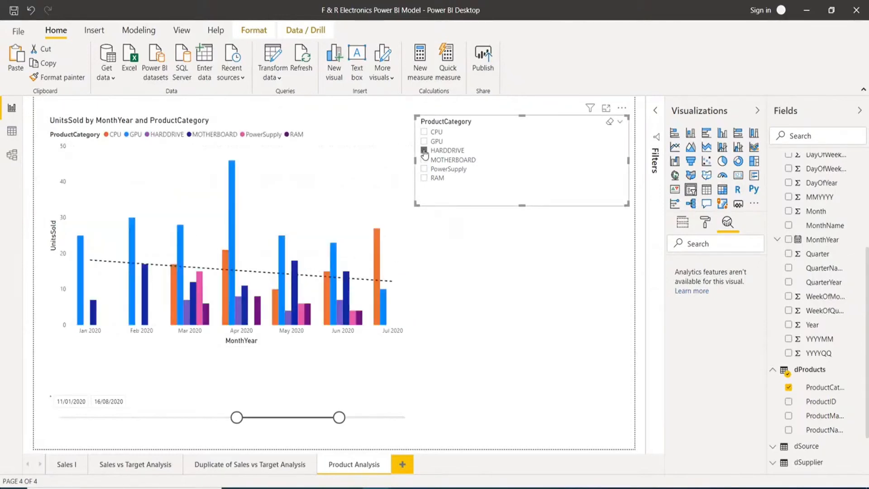
click(424, 150)
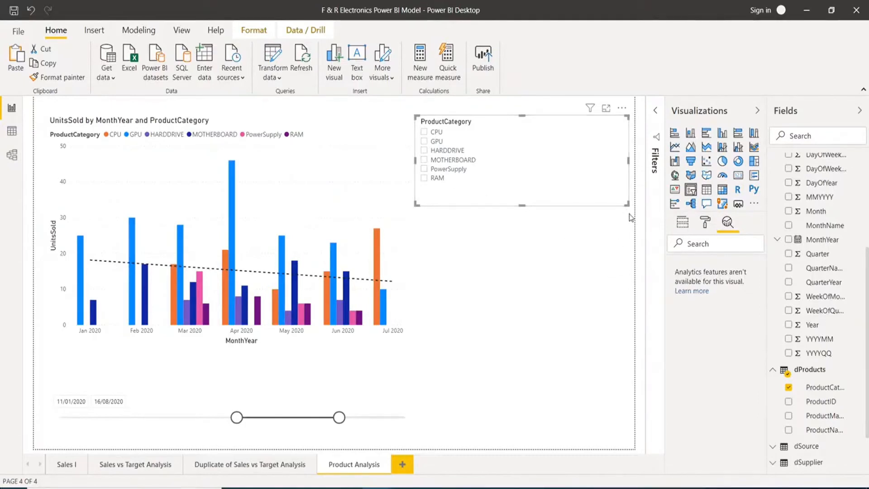
Step: Try a max line for UnitsSold on the column chart and remove it again, keeping the trend line
click(341, 204)
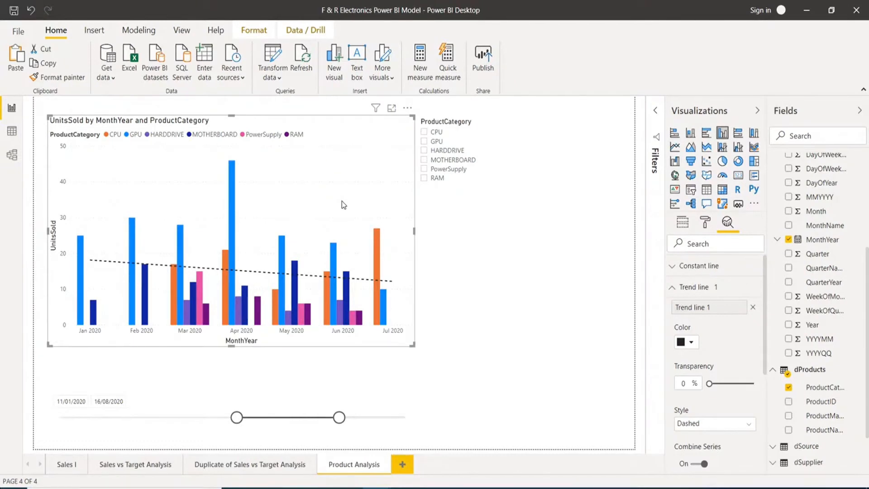
click(674, 288)
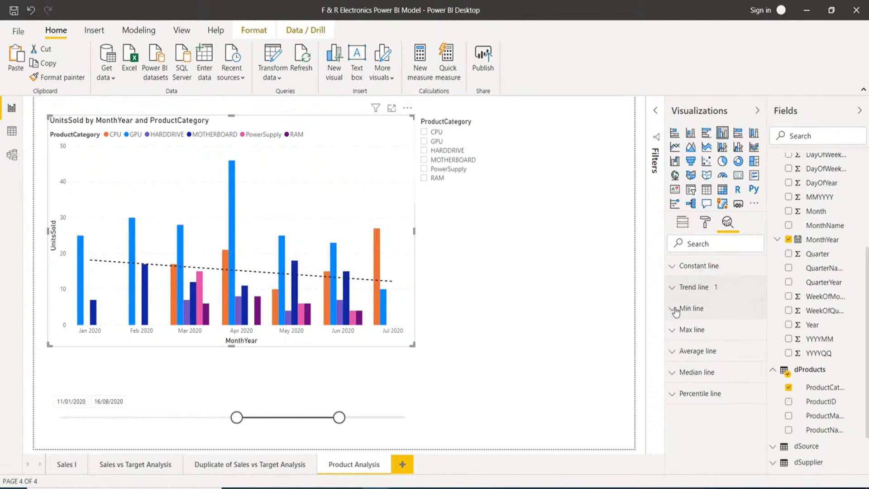
click(676, 310)
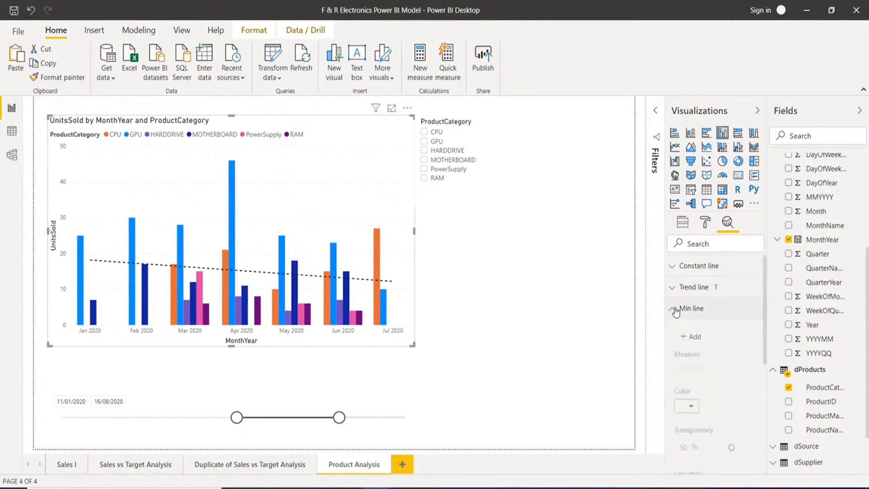
click(676, 310)
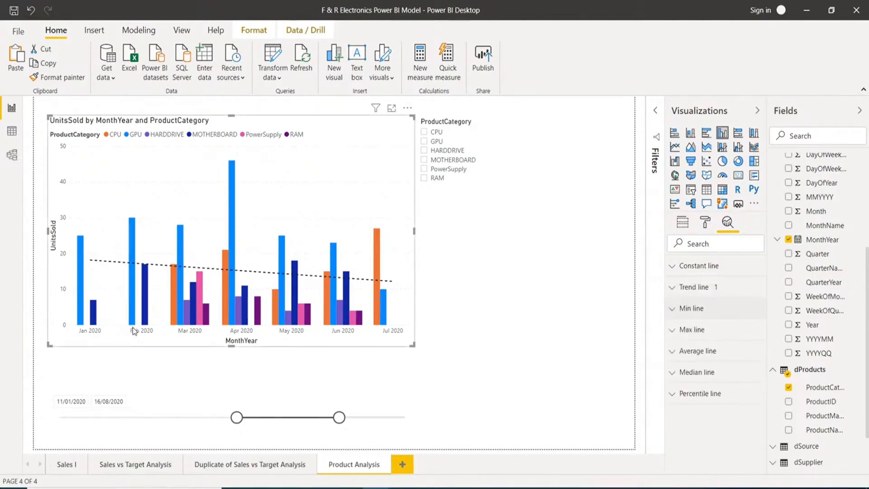
click(678, 335)
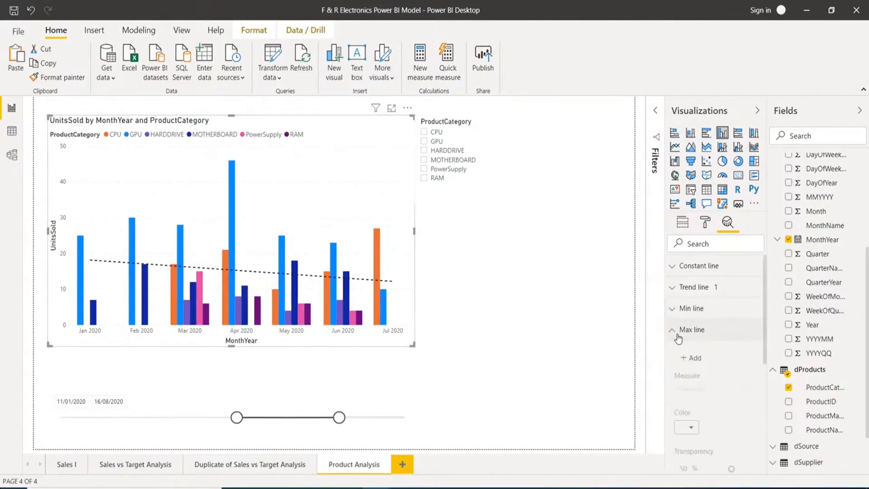
click(691, 358)
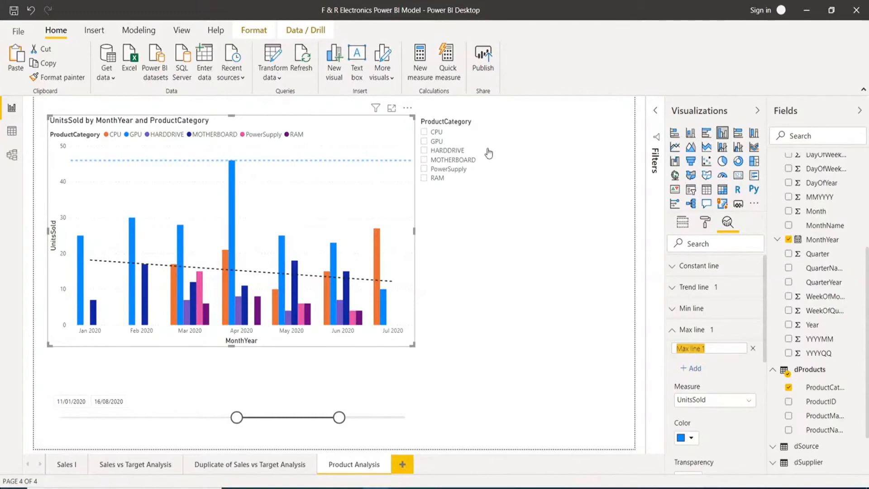
click(752, 349)
click(683, 330)
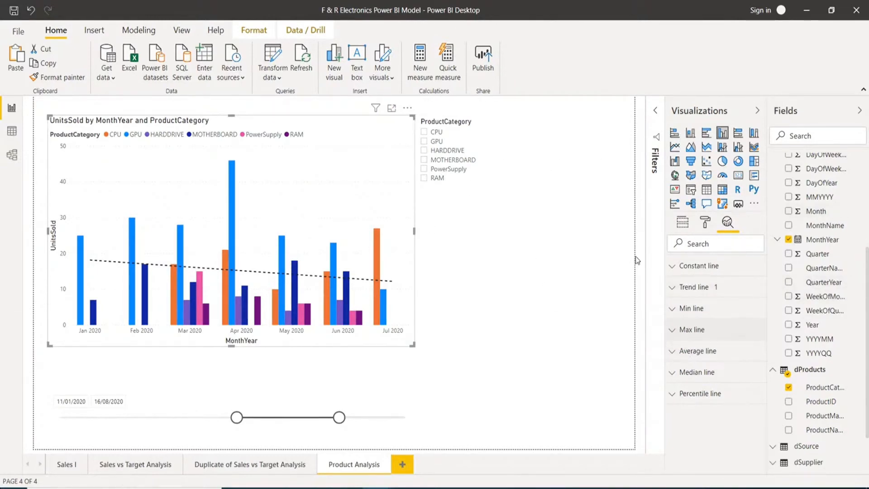
Step: Insert an empty table visual below the ProductCategory slicer and reduce its height to about three quarters
click(640, 244)
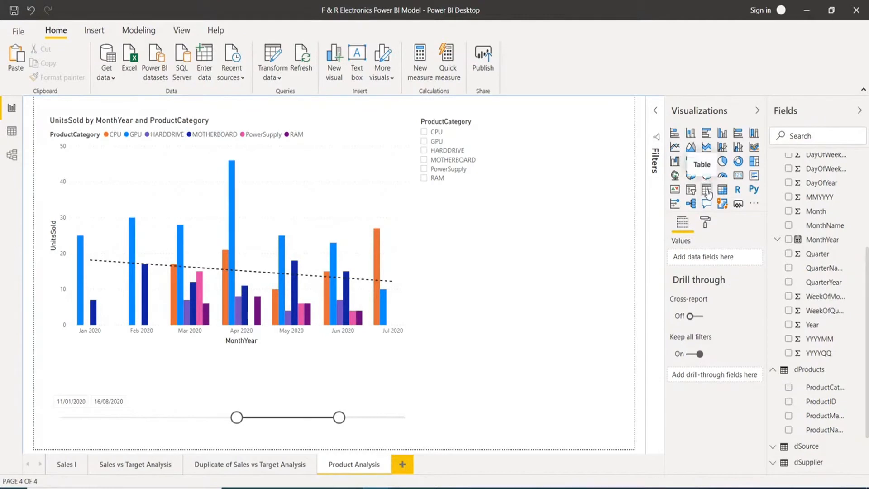
click(707, 194)
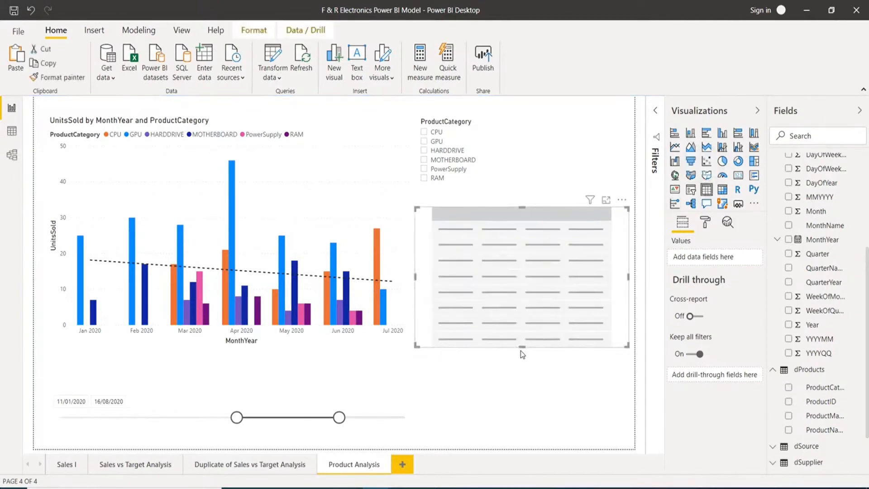
drag(522, 347, 525, 307)
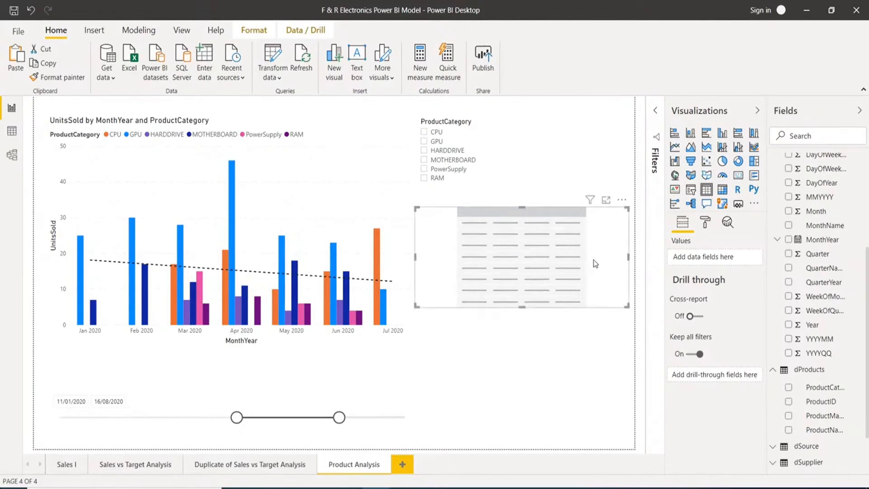
Step: Add ProductManufacturer and ProductName from dProducts as the columns of the empty table
scroll(796, 339, down, 3)
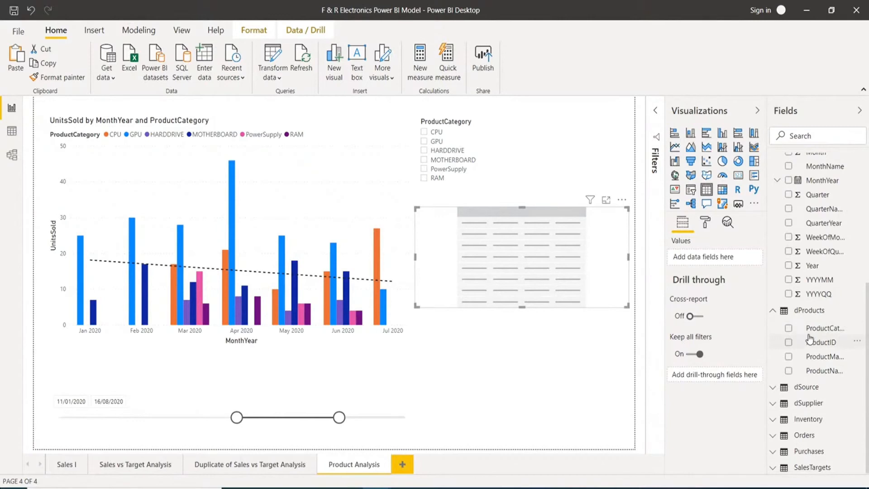
drag(730, 271, 722, 258)
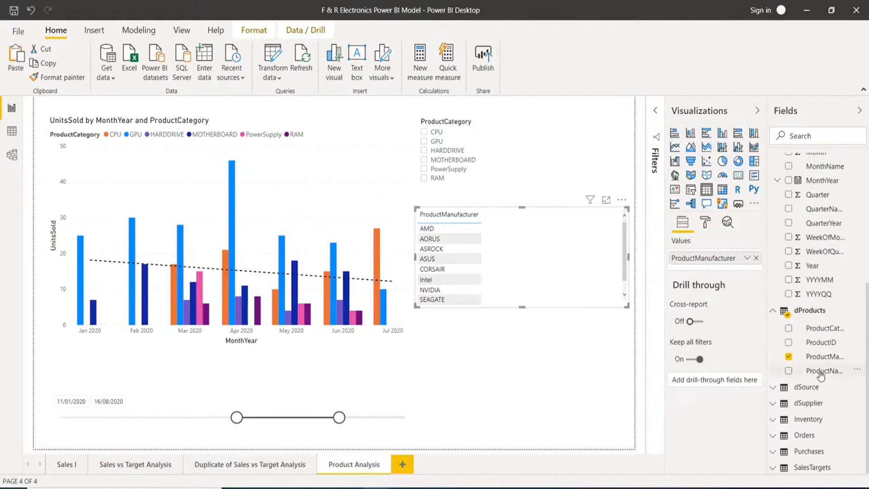
drag(821, 375, 710, 270)
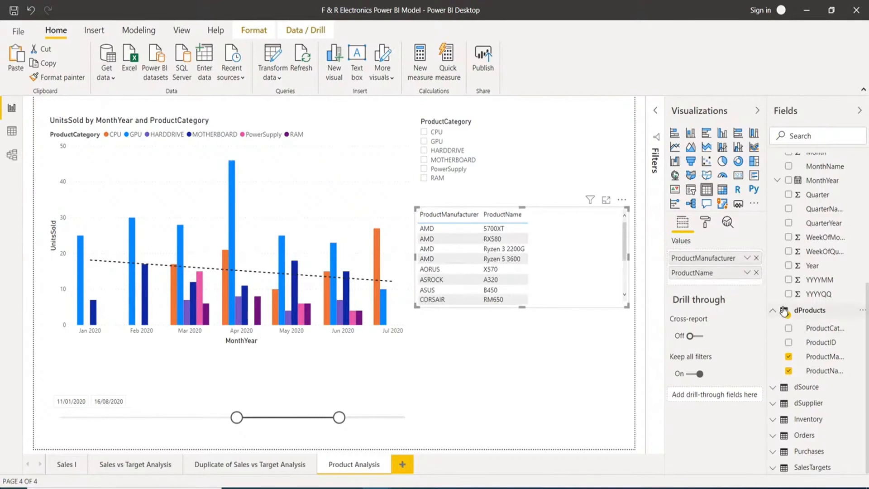
Step: Add UnitsSold from the Orders table as the product table's third column, removing the mistakenly added UnitPrice field
scroll(827, 369, down, 1)
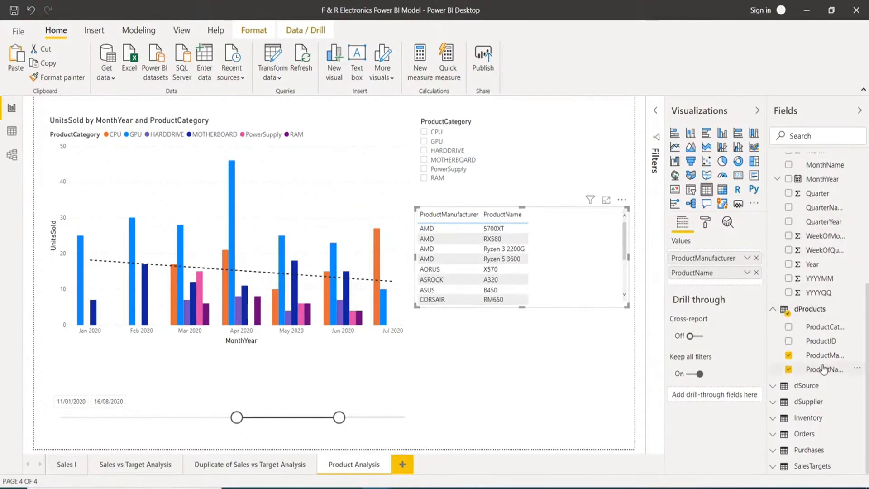
click(772, 436)
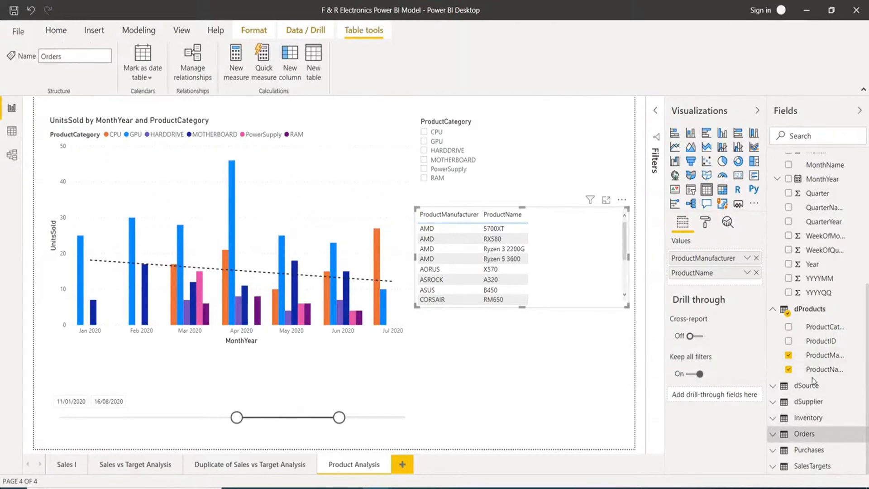
click(775, 435)
scroll(815, 408, down, 5)
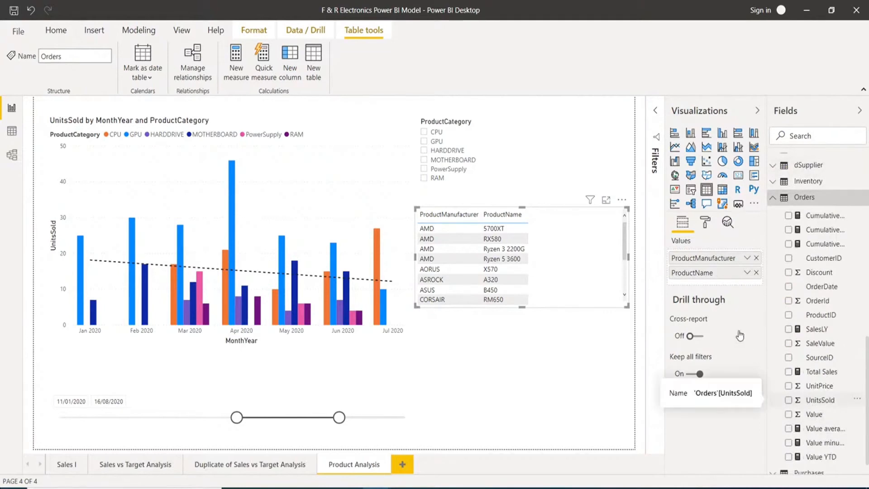
drag(739, 335, 722, 287)
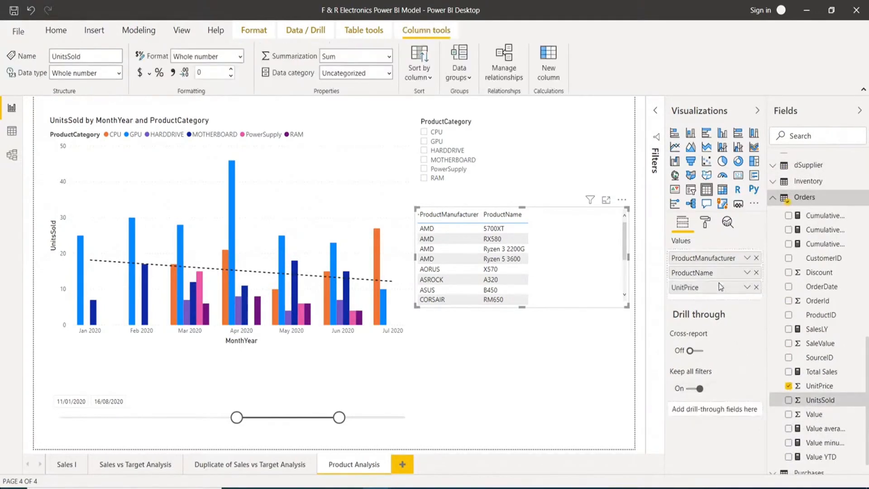
click(756, 287)
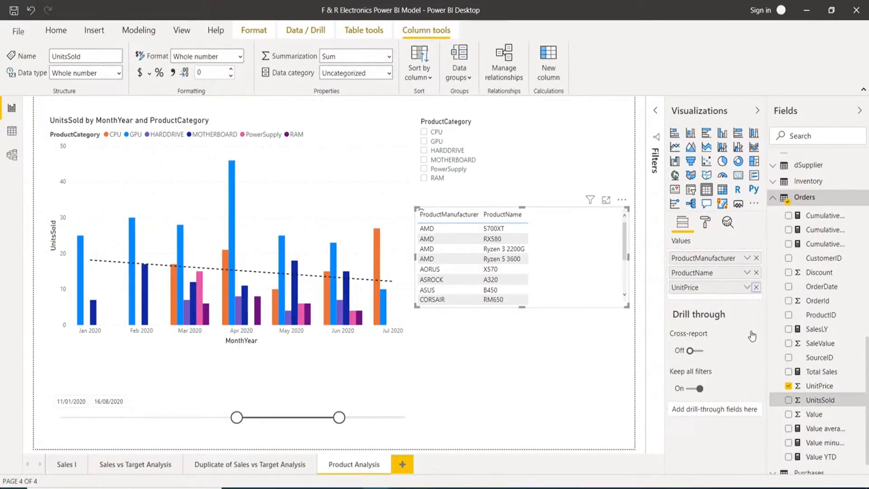
click(788, 401)
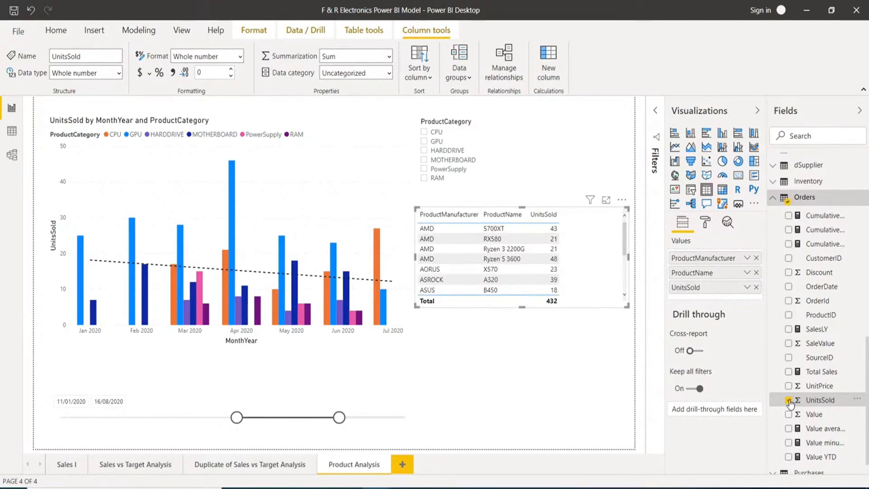
Step: Filter the product table's ProductName with a Top N filter showing the top 5 items by UnitsSold
click(655, 138)
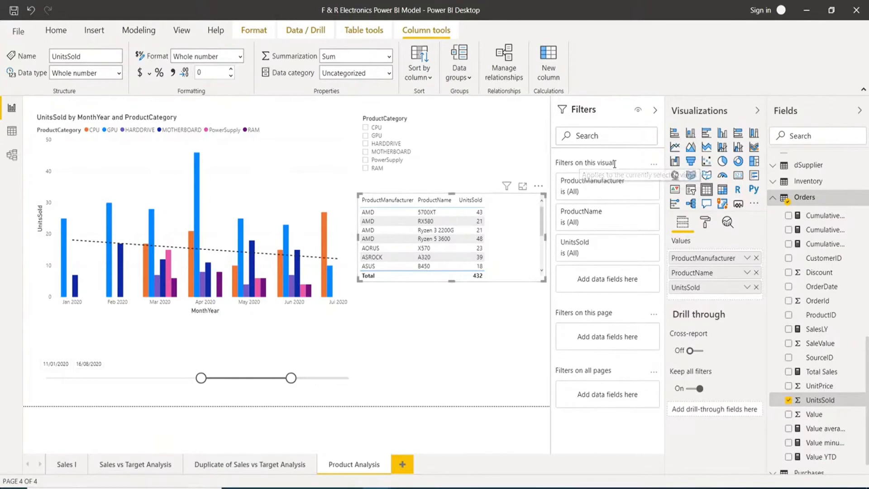
double_click(585, 214)
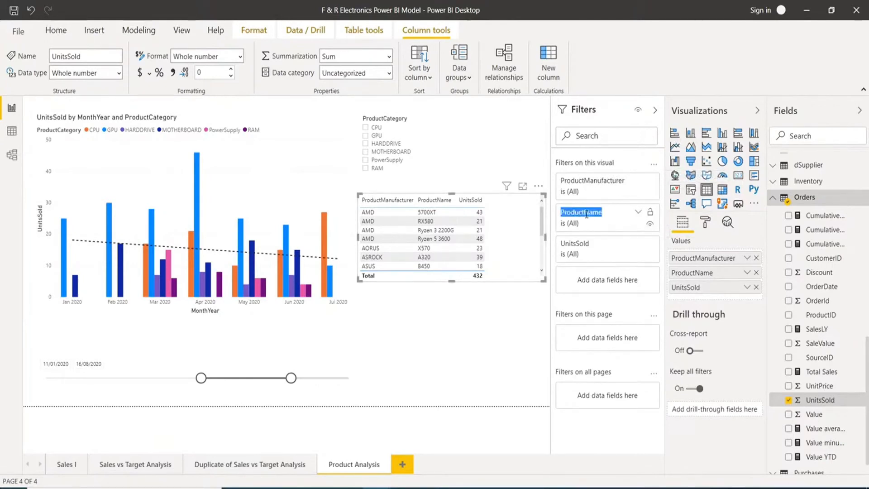
click(639, 217)
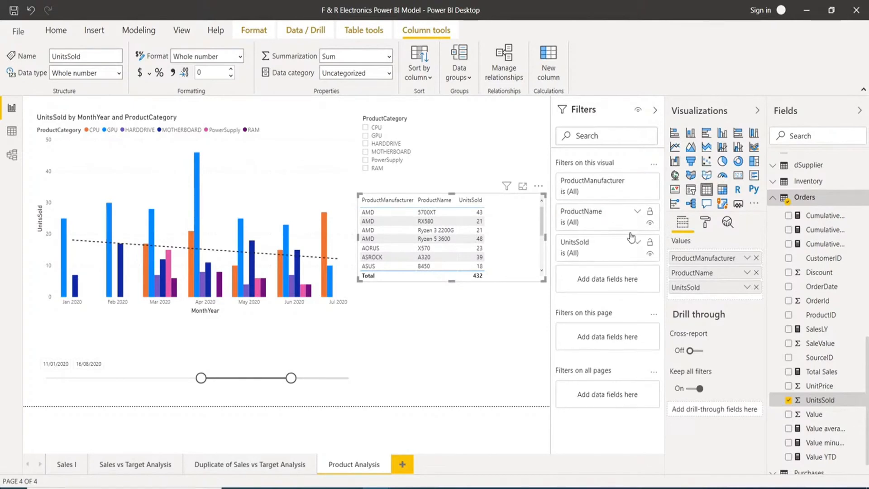
click(637, 213)
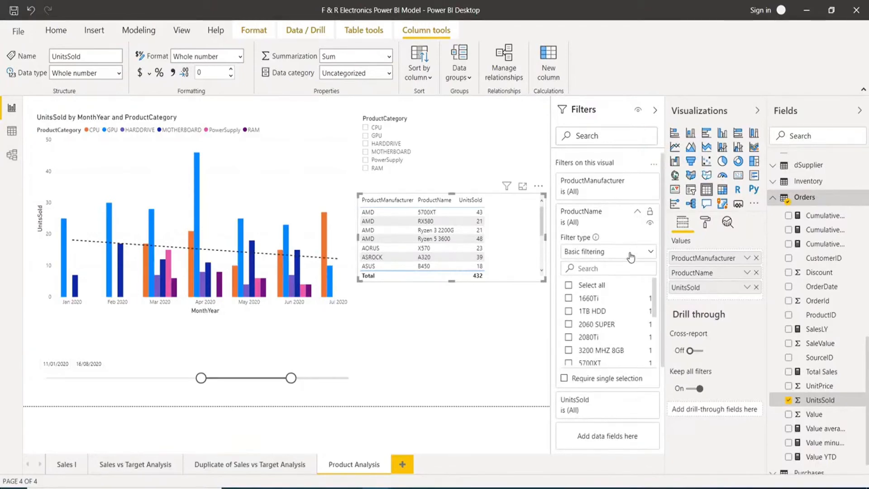
click(631, 257)
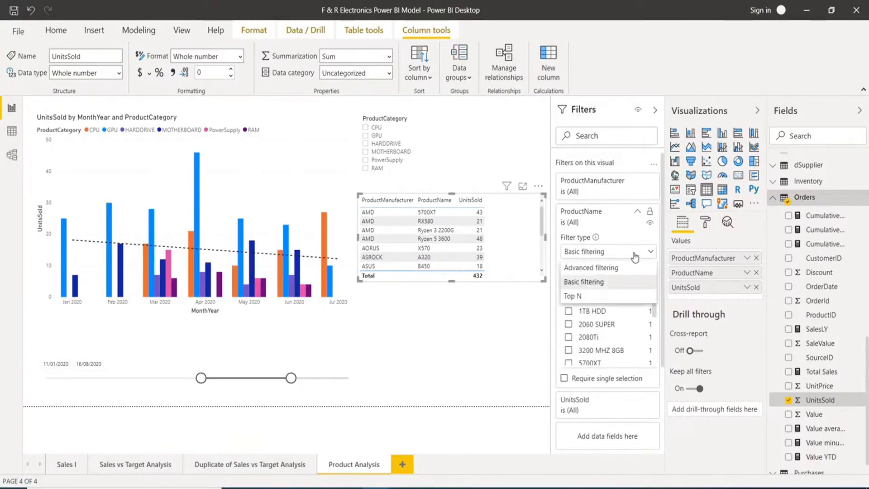
click(573, 296)
click(625, 282)
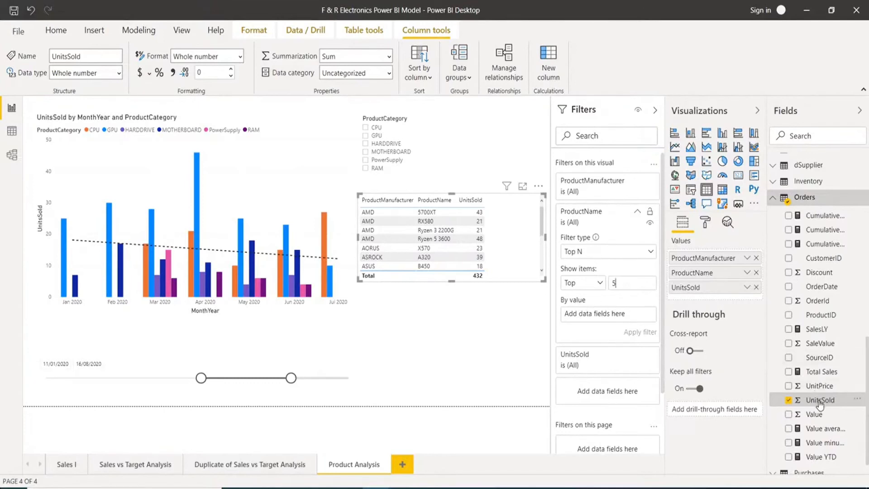
drag(820, 401, 616, 317)
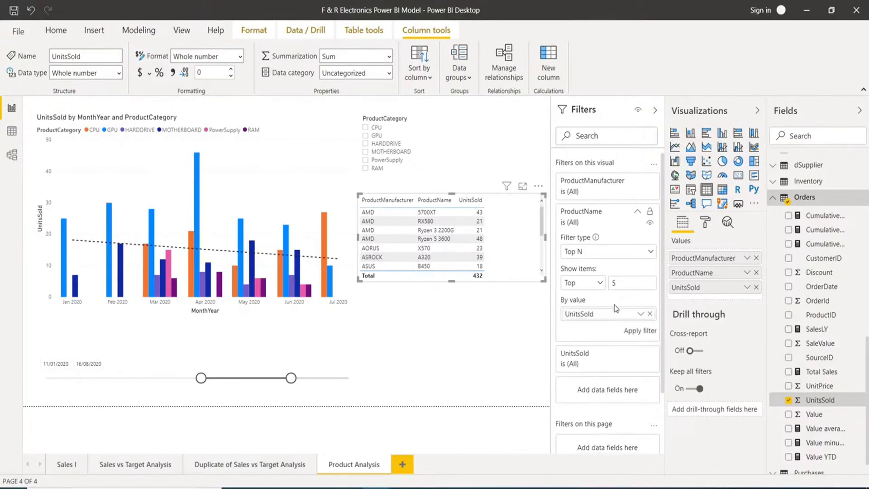
click(636, 334)
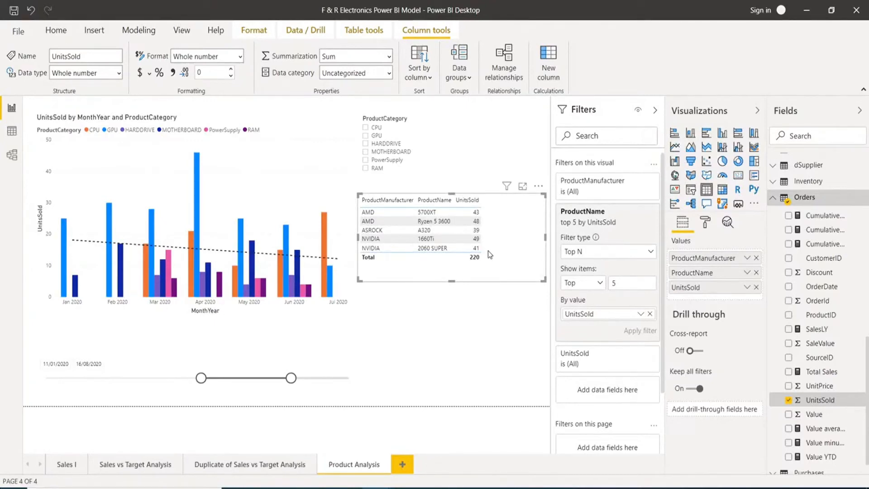
click(473, 296)
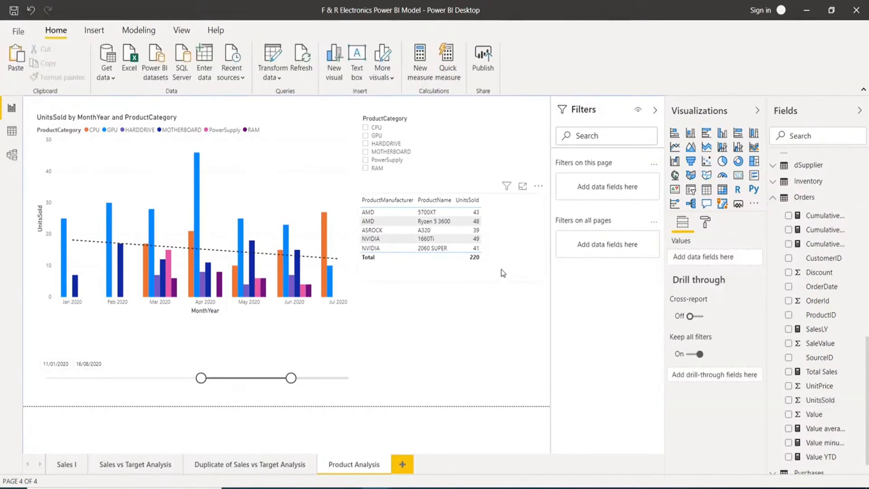
Step: Duplicate the top 5 product table and place the copy directly below the original
click(503, 273)
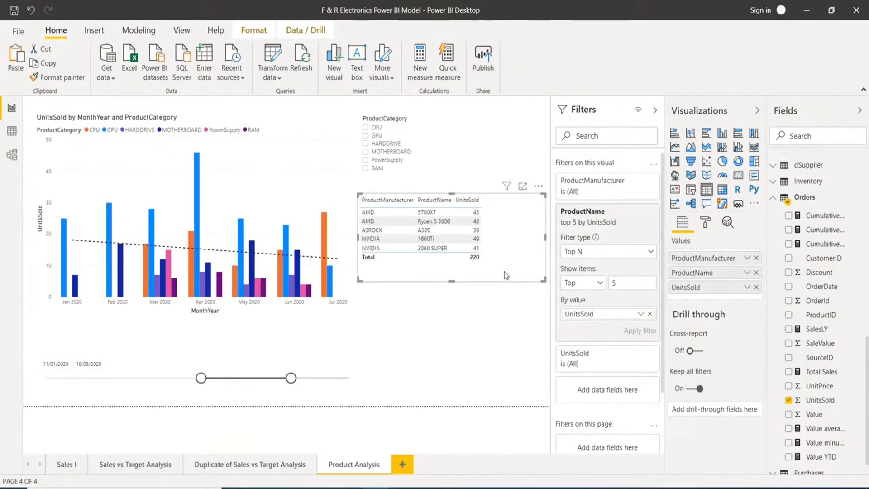
key(ctrl+v)
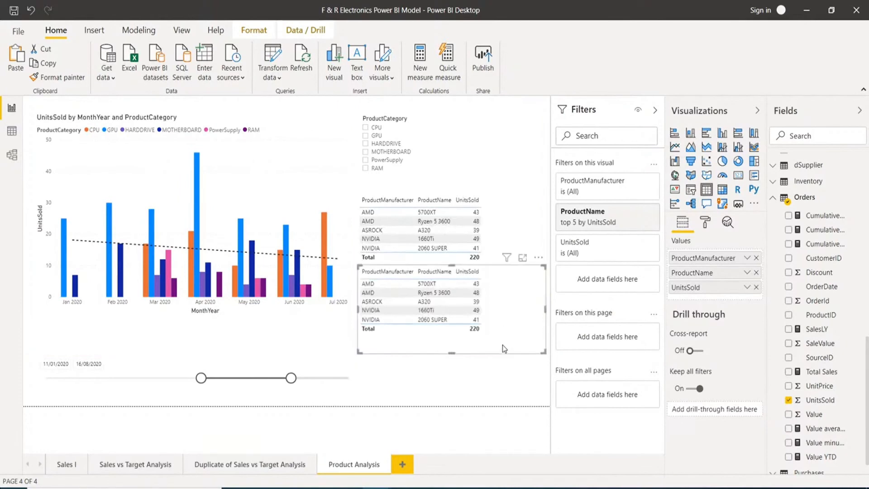
drag(503, 329, 504, 348)
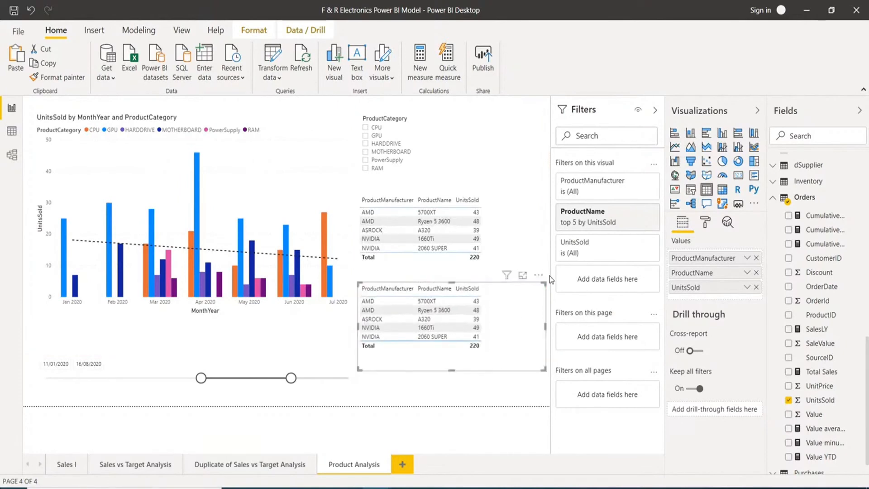
Step: Change the lower table's ProductName filter to show the bottom 5 items by UnitsSold
click(614, 226)
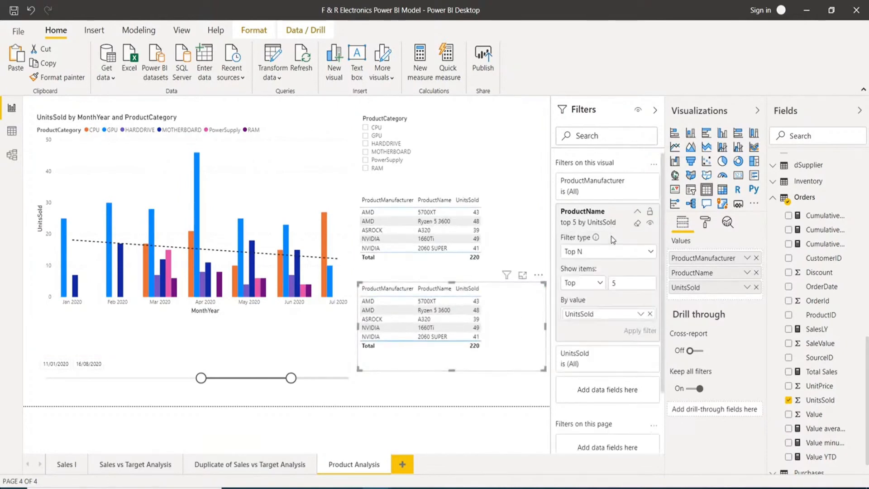
click(598, 286)
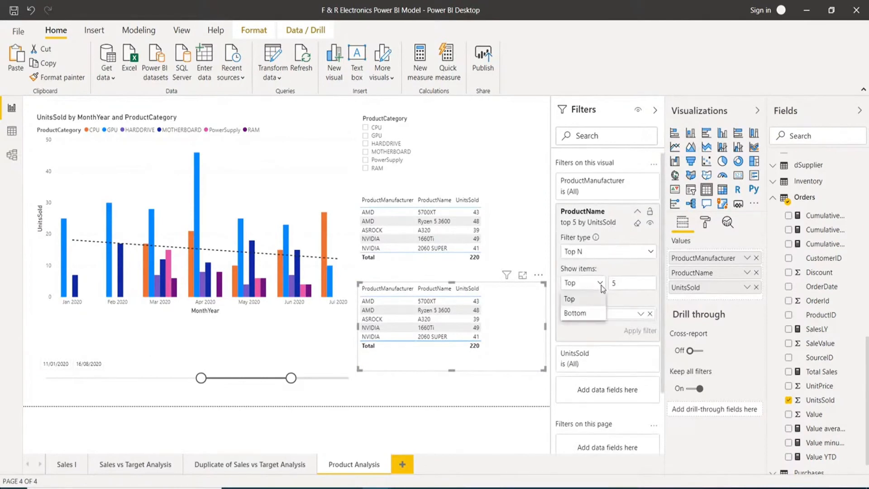
click(591, 314)
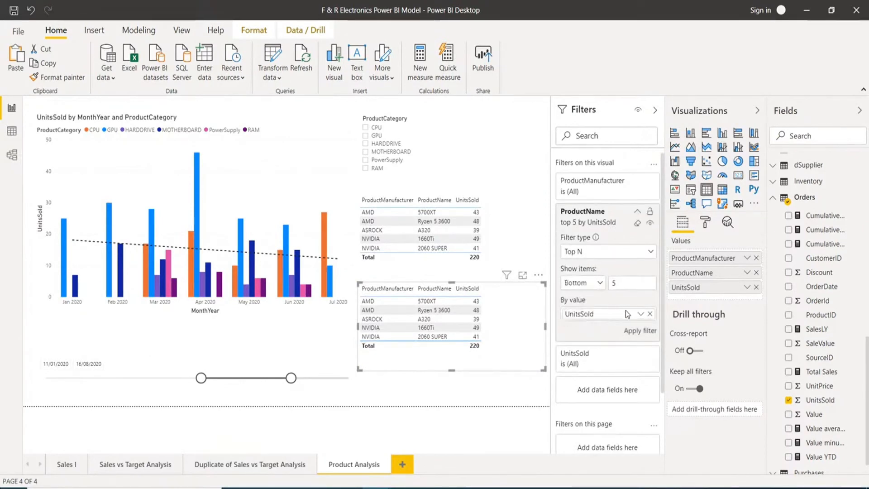
click(641, 334)
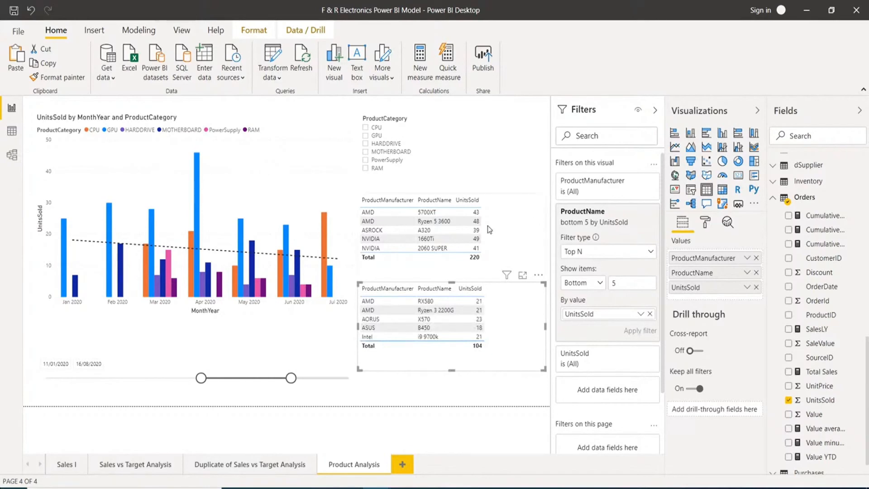
Step: Sort the upper product table by UnitsSold in descending order and the lower one by UnitsSold in ascending order
click(478, 204)
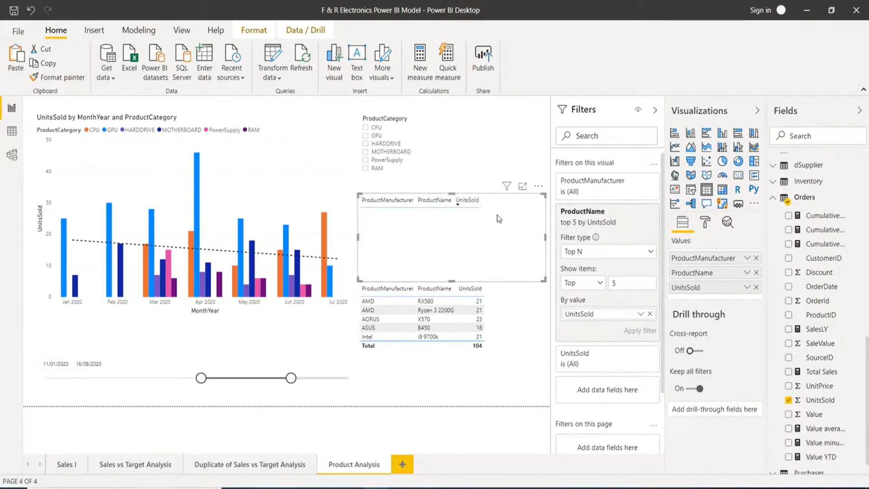
click(474, 290)
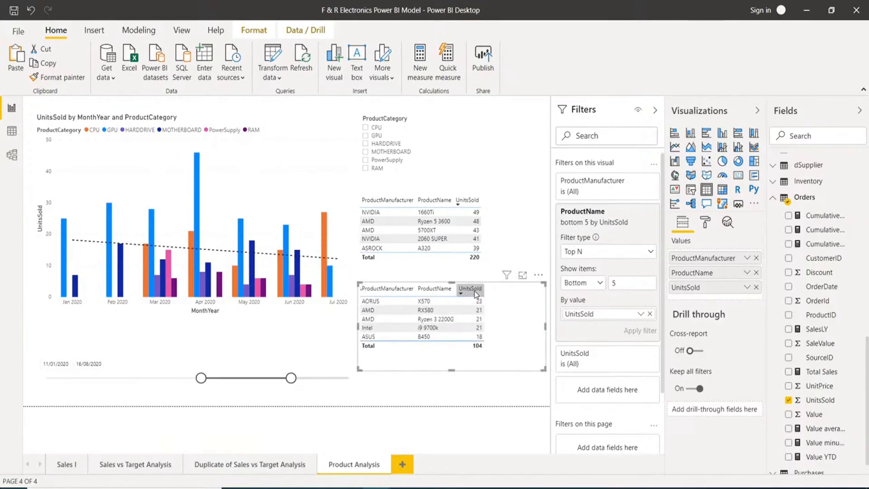
click(474, 290)
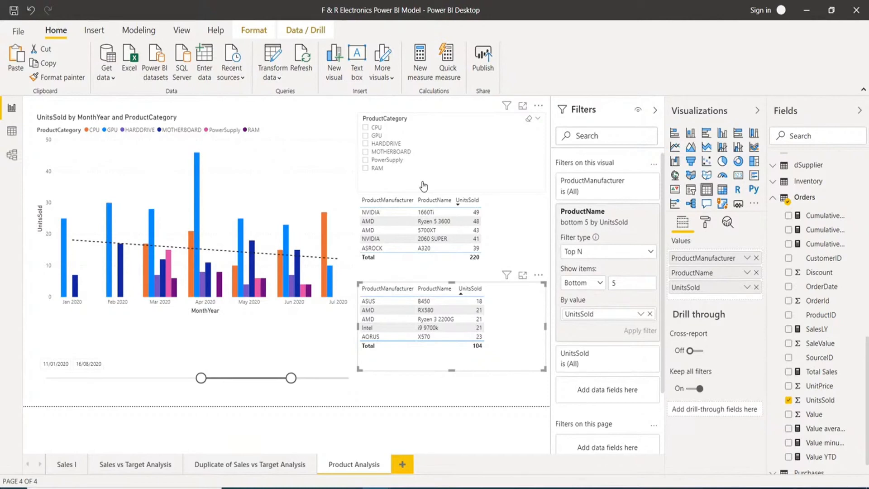
Step: Turn on the upper product table's title and set its text to "TOP 5 BEST SELLING PRODUCTS"
click(501, 214)
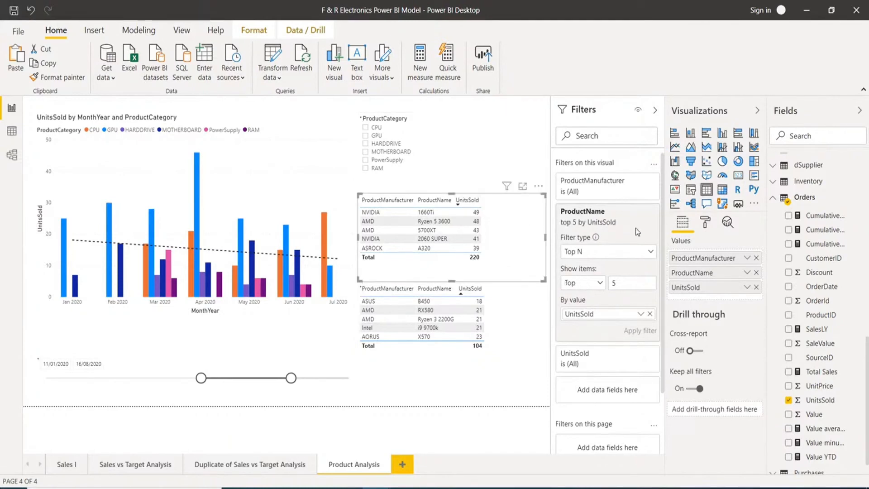
click(709, 227)
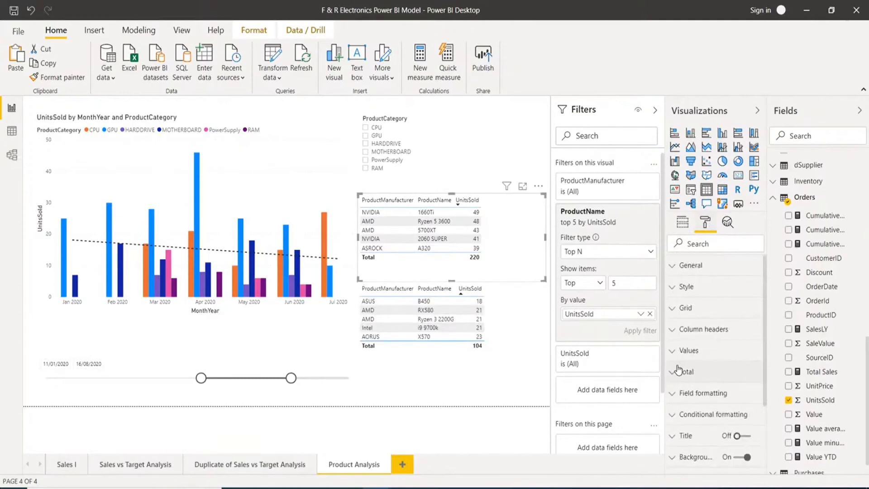
scroll(677, 380, down, 2)
click(745, 337)
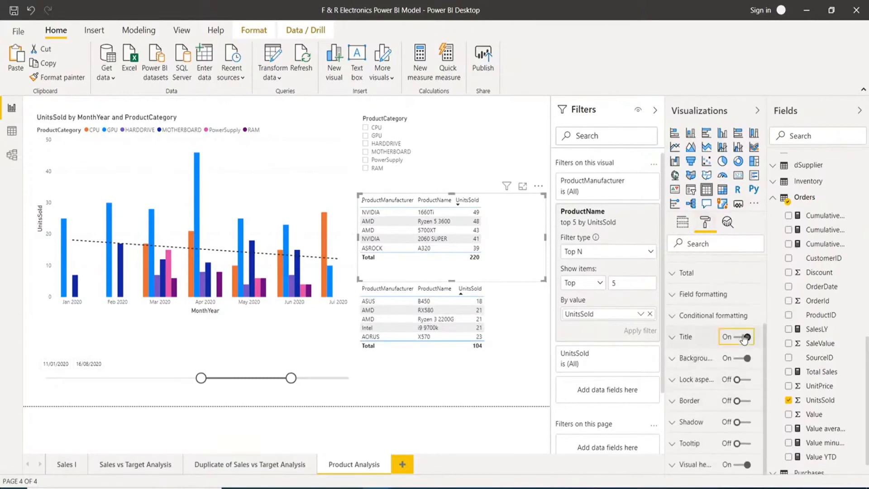
click(673, 338)
click(699, 374)
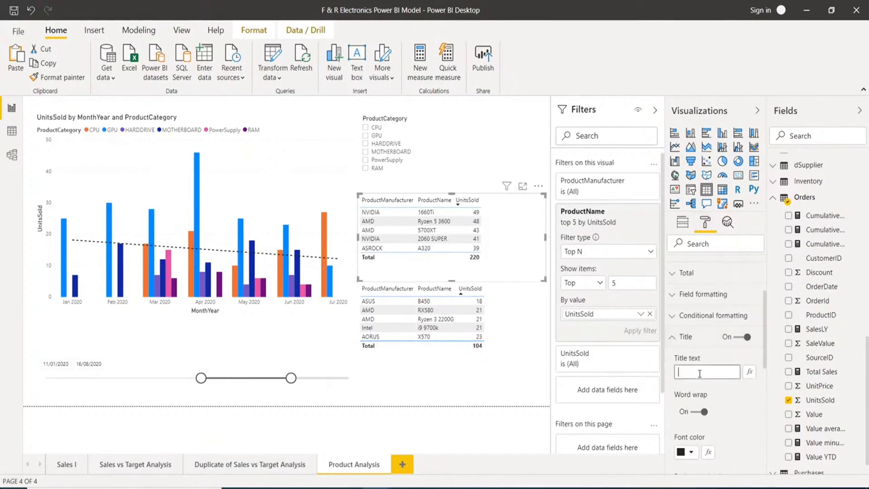
text(TOP)
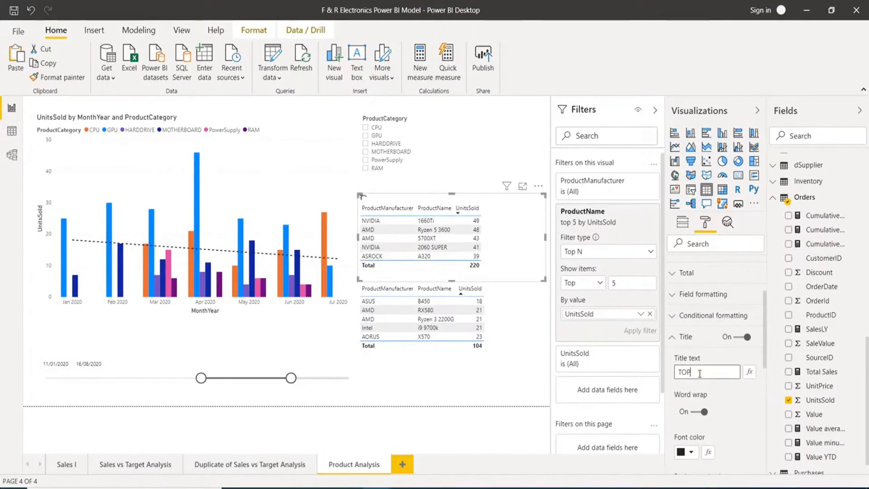
text( 5 BEST SELLING)
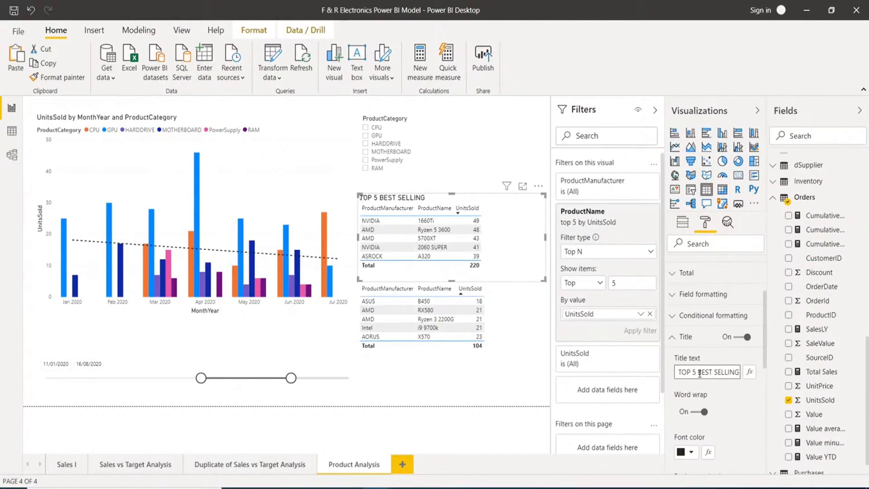
text( PRODUCTS)
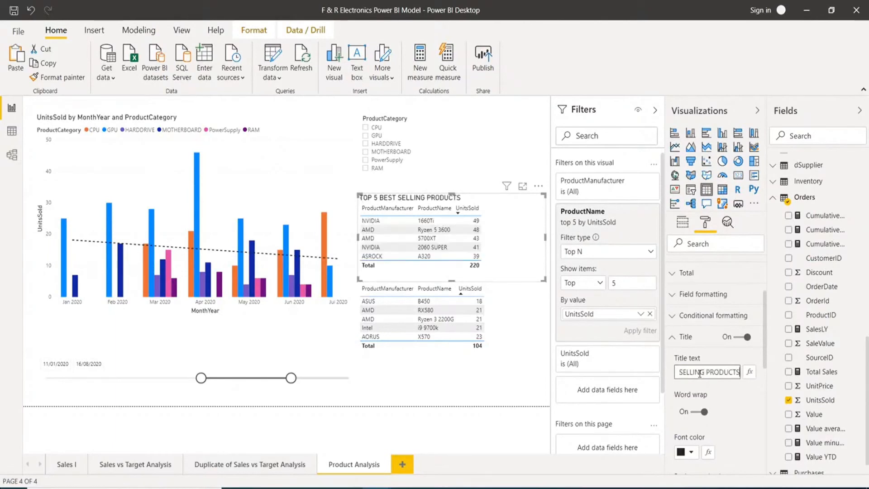
Step: Move the lower table slightly down, turn on its title and set the text to "TOP 5 WORST SELLING PRODUCTS"
click(519, 358)
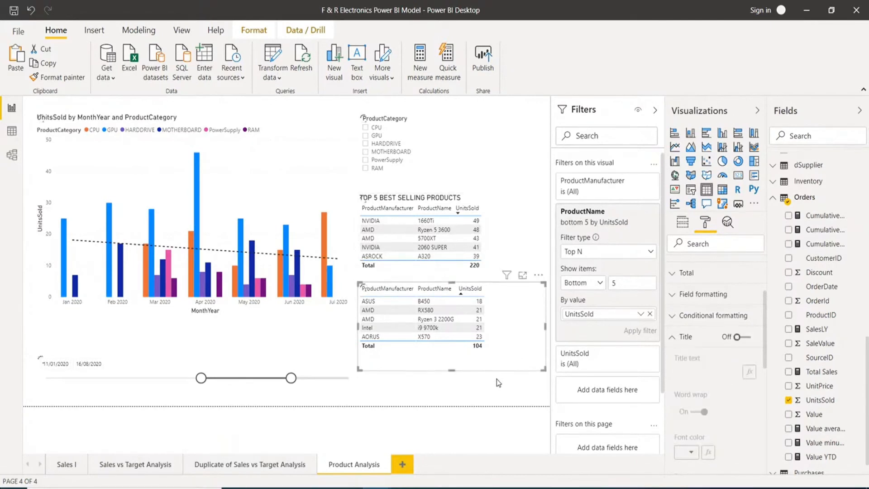
click(743, 339)
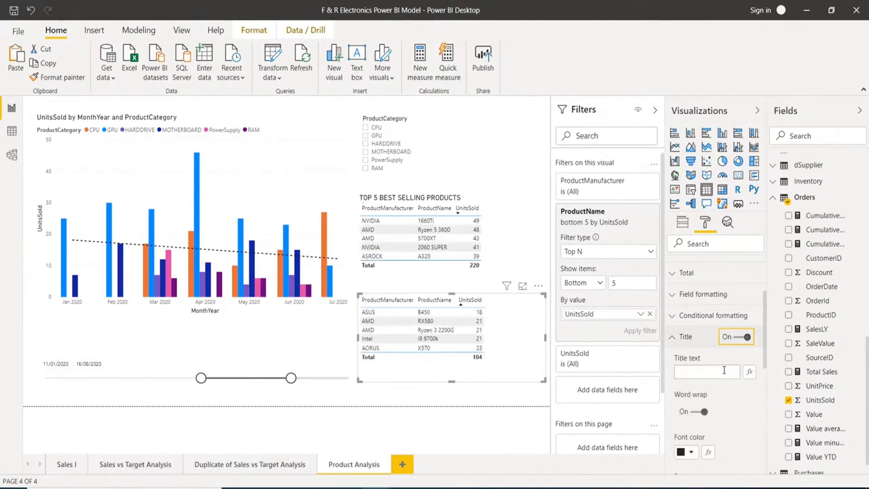
click(710, 373)
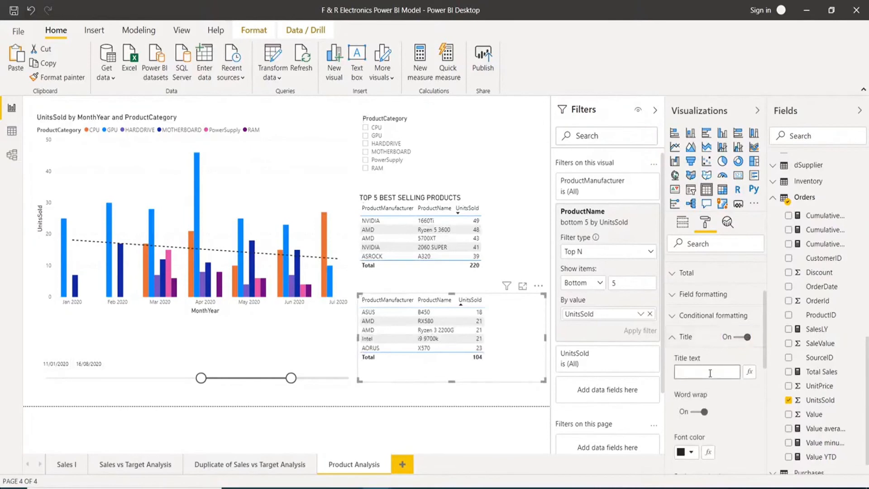
text(TOP 5)
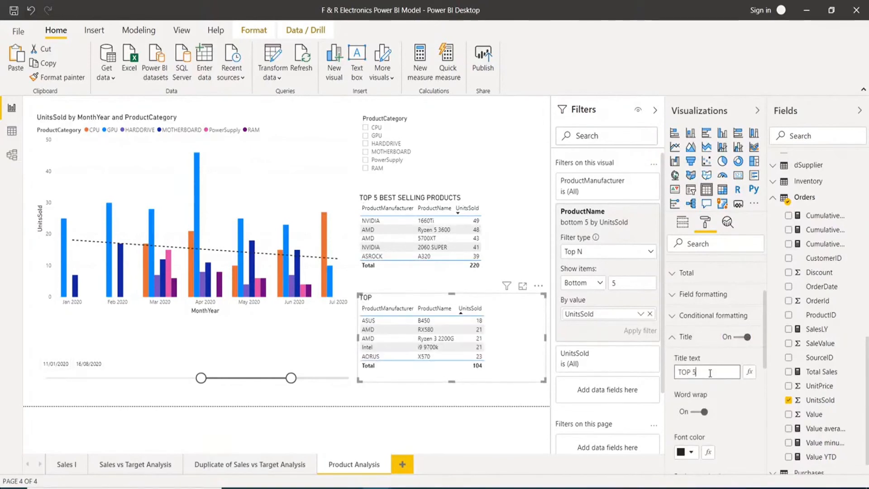
text( WORST SELLING)
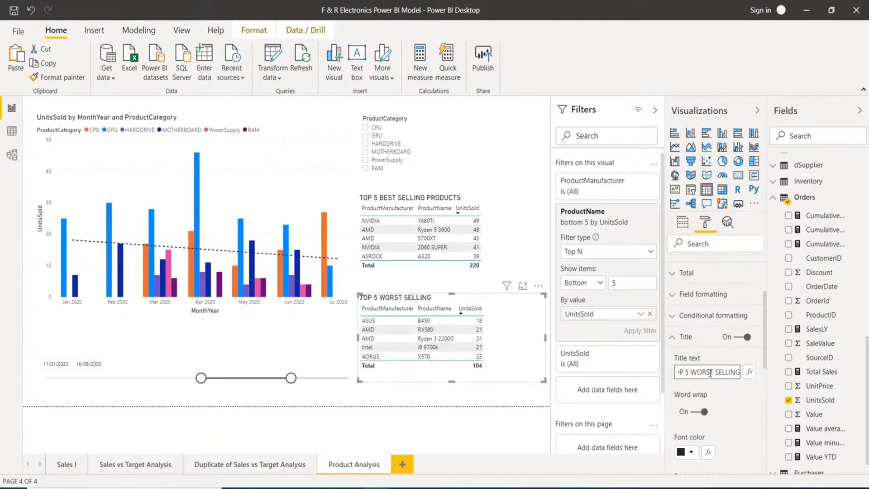
text( PRODUCTS)
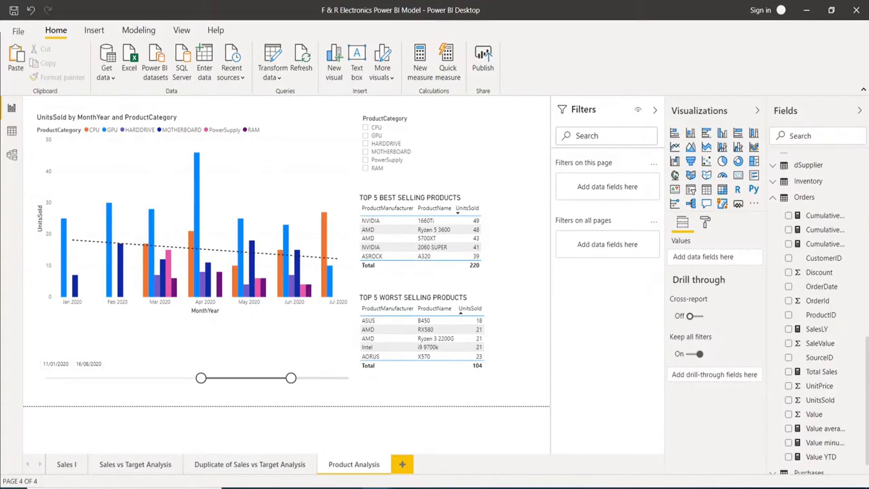
Step: Copy the UnitsSold by MonthYear and ProductCategory column chart onto a new report page
click(234, 162)
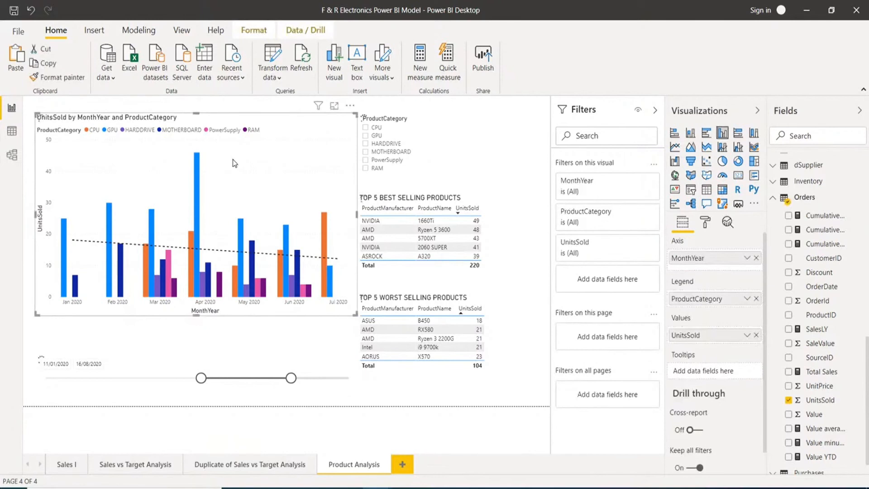
click(402, 466)
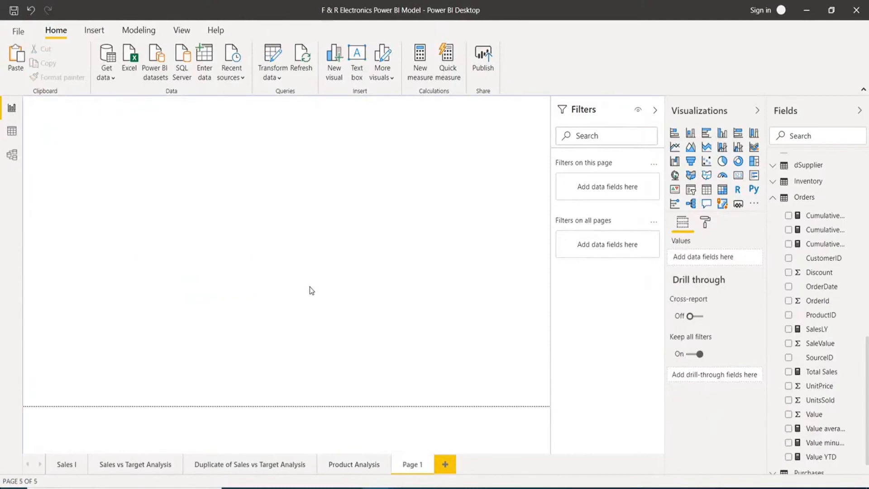
key(ctrl+v)
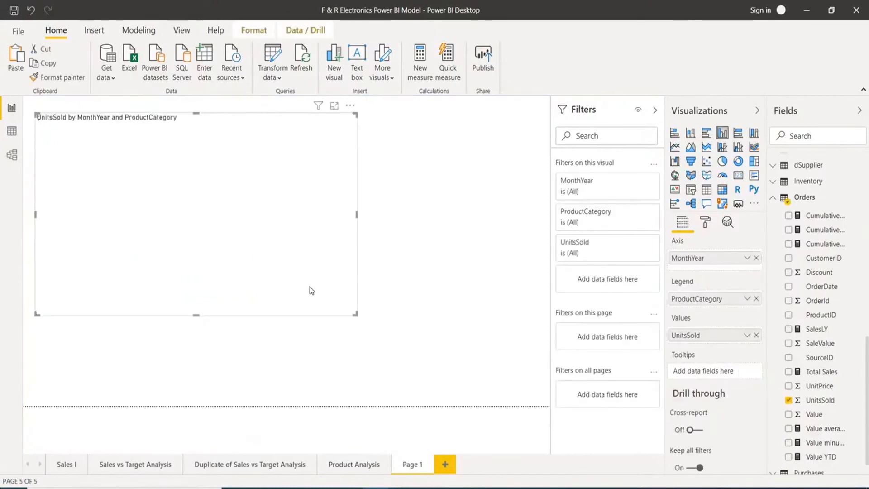
double_click(357, 316)
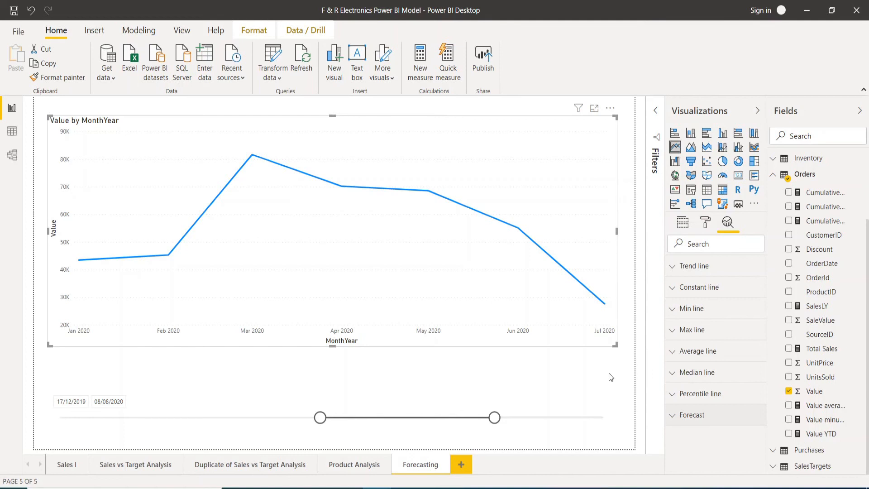
click(631, 154)
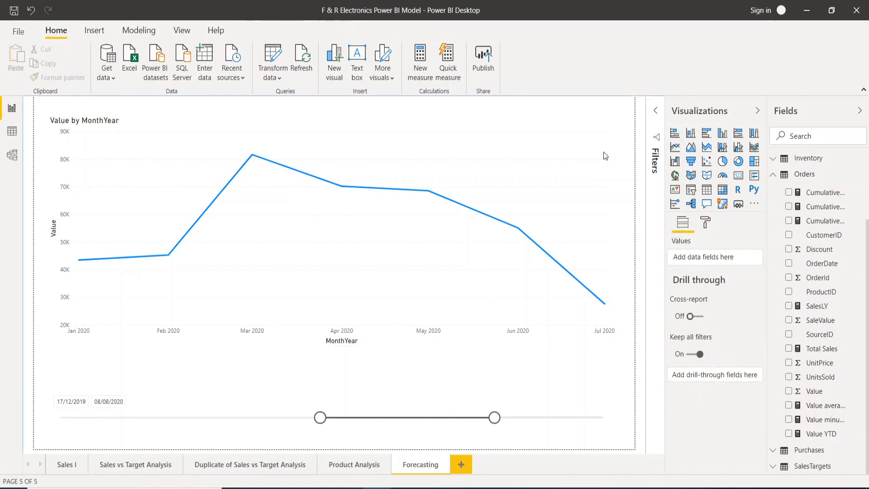
click(598, 153)
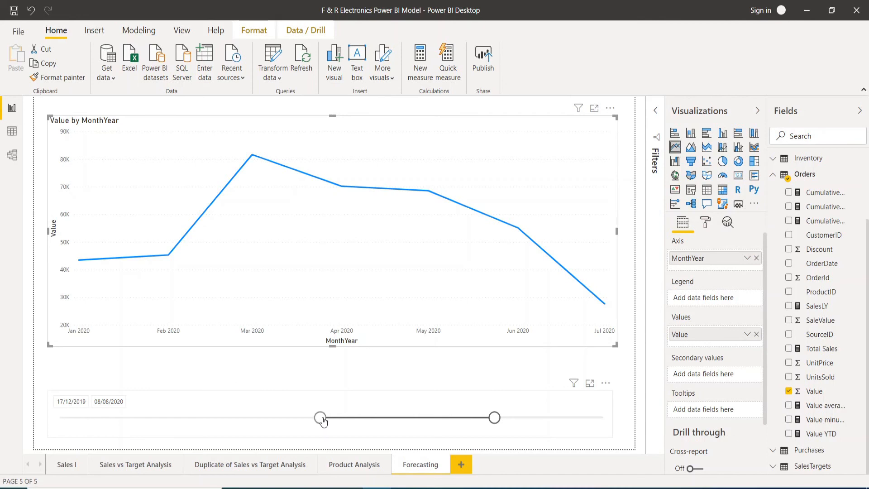
Step: Narrow the DateKey slicer's range to start on 07/01/2020 and end on 07/07/2020
drag(323, 421, 336, 419)
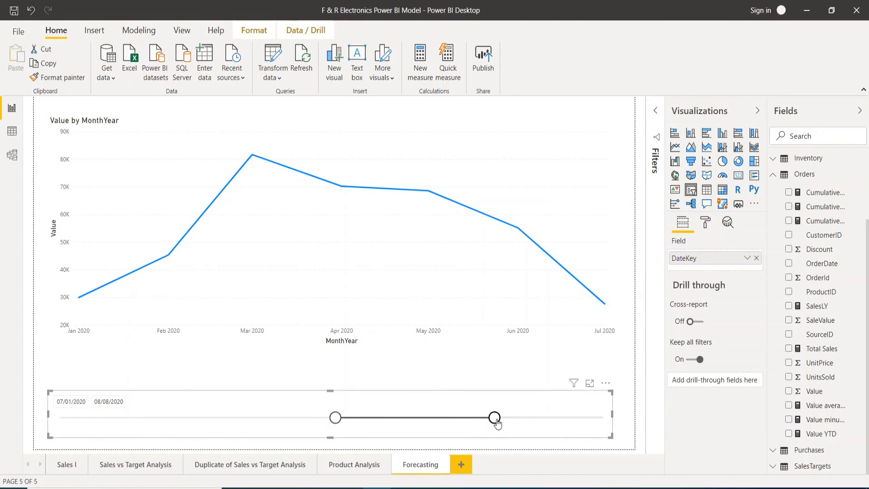
drag(495, 418, 471, 417)
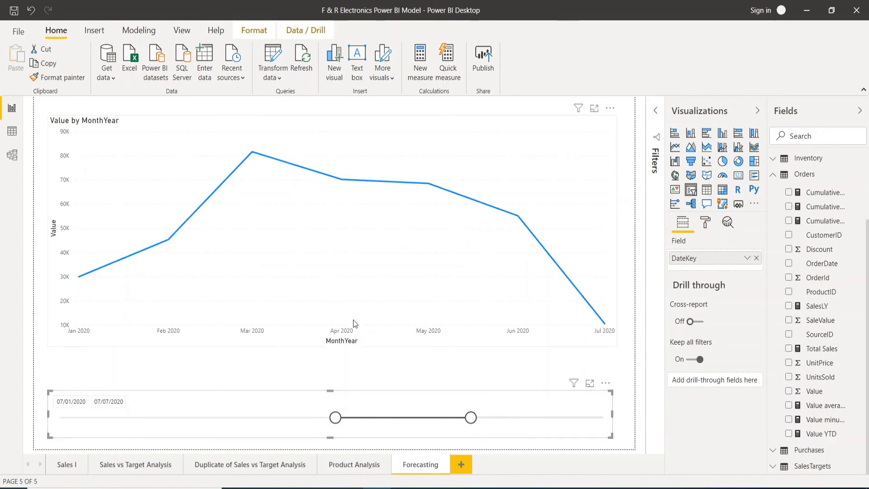
mouse_move(606, 264)
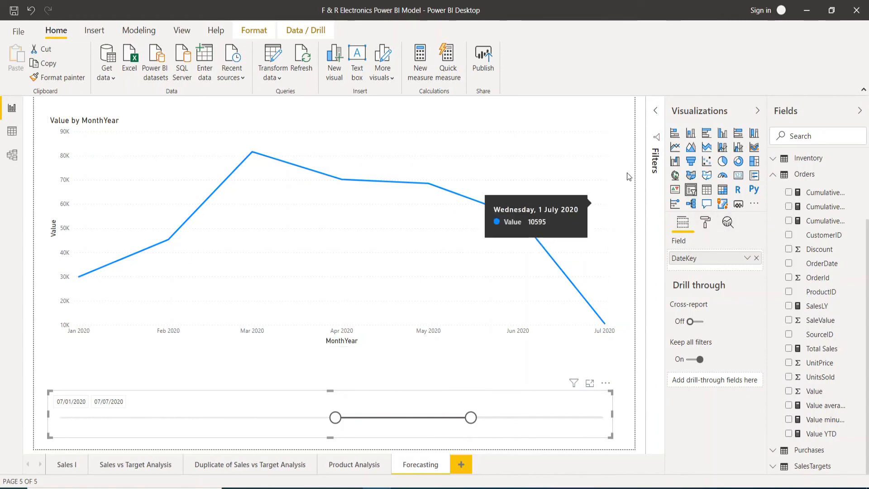
Step: Add a forecast to the Value by MonthYear line chart
click(611, 163)
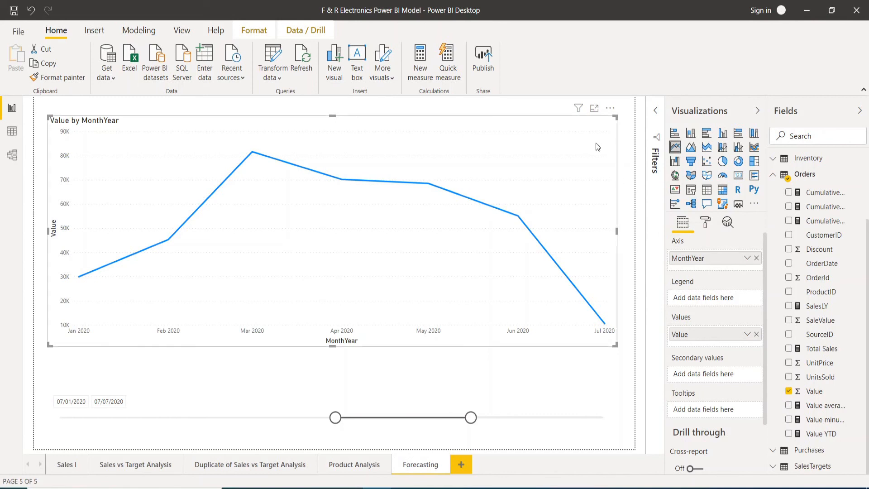
click(729, 223)
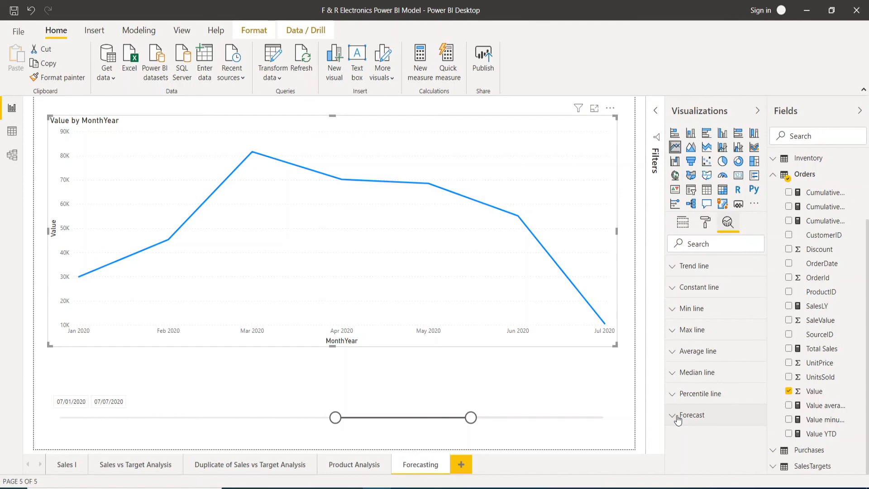
click(677, 419)
scroll(678, 415, down, 3)
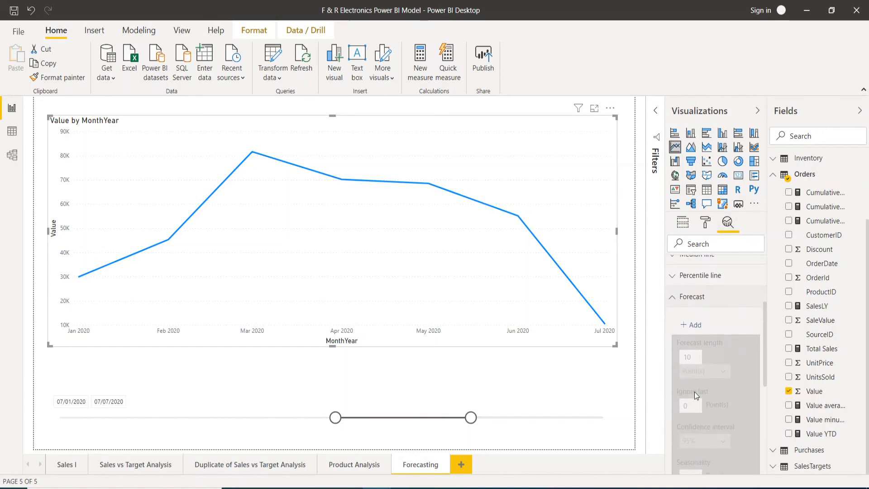
mouse_move(694, 392)
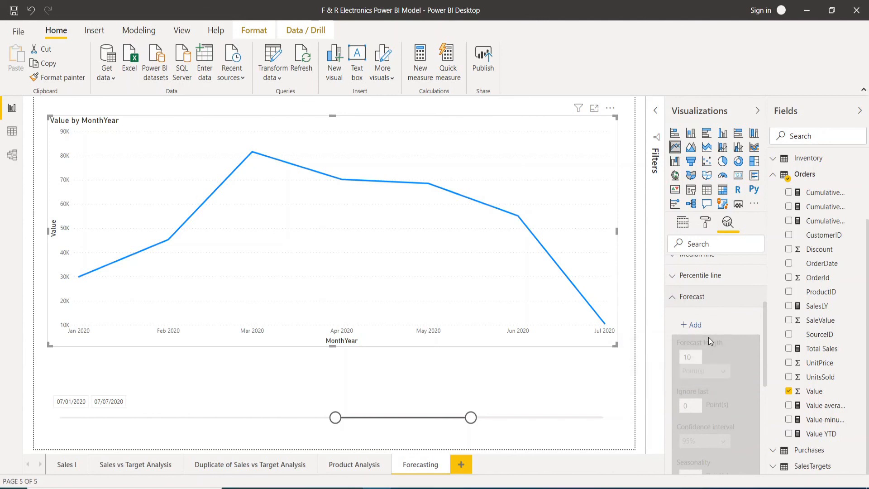
click(697, 326)
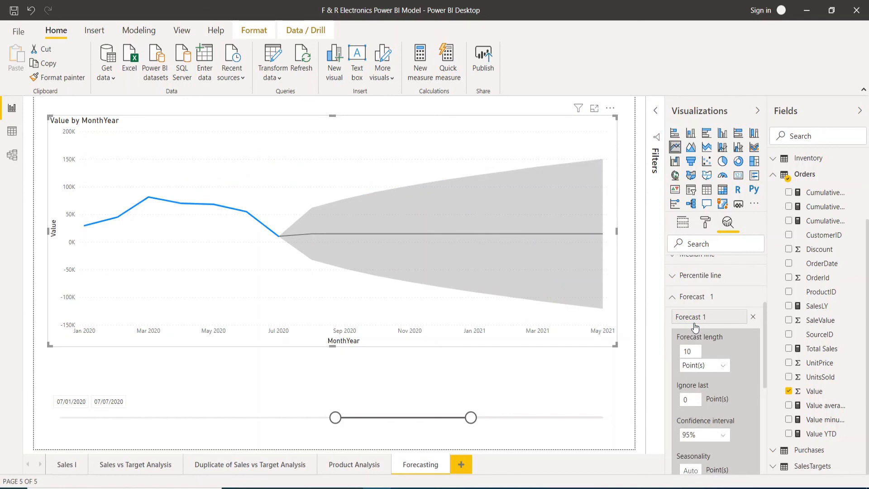
Step: Set the line chart's forecast length to 2 points, keep the 95% confidence interval, and apply it
scroll(715, 335, down, 2)
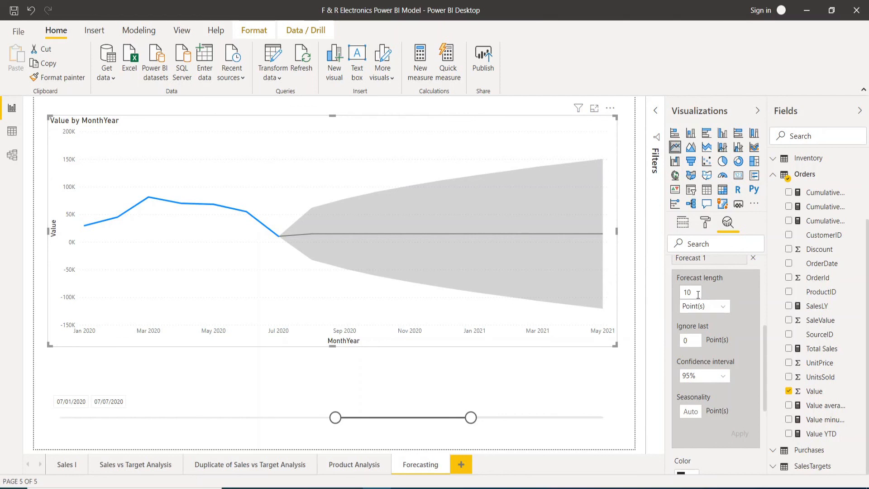
drag(698, 294, 681, 293)
text(2)
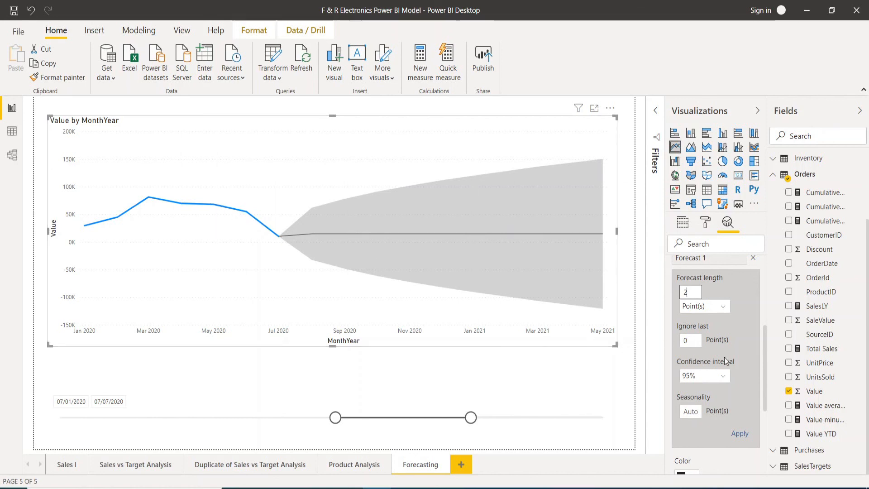
click(726, 381)
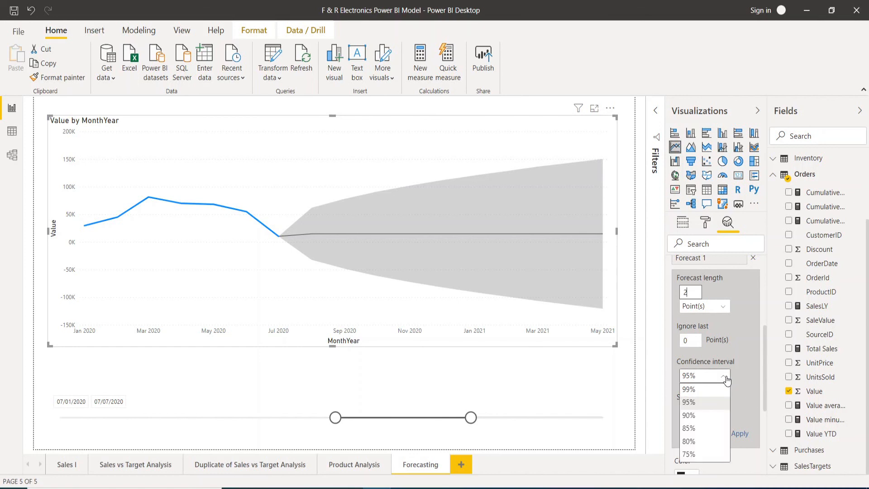
click(726, 380)
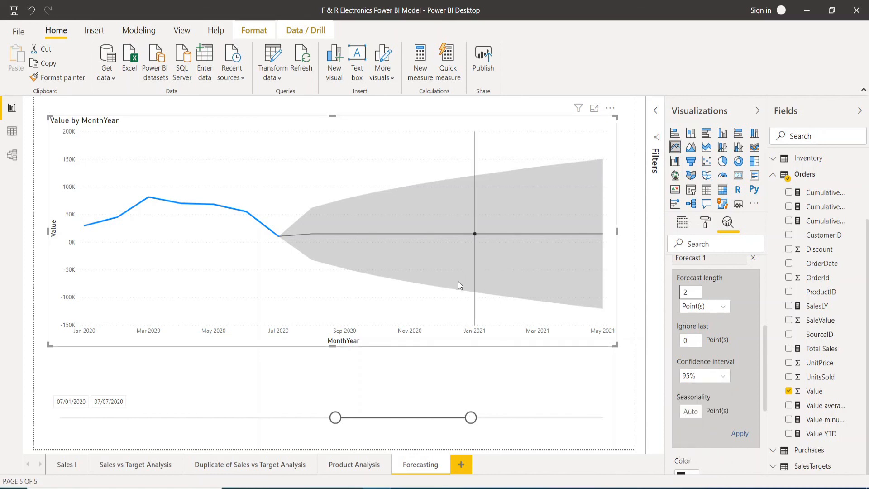
mouse_move(524, 199)
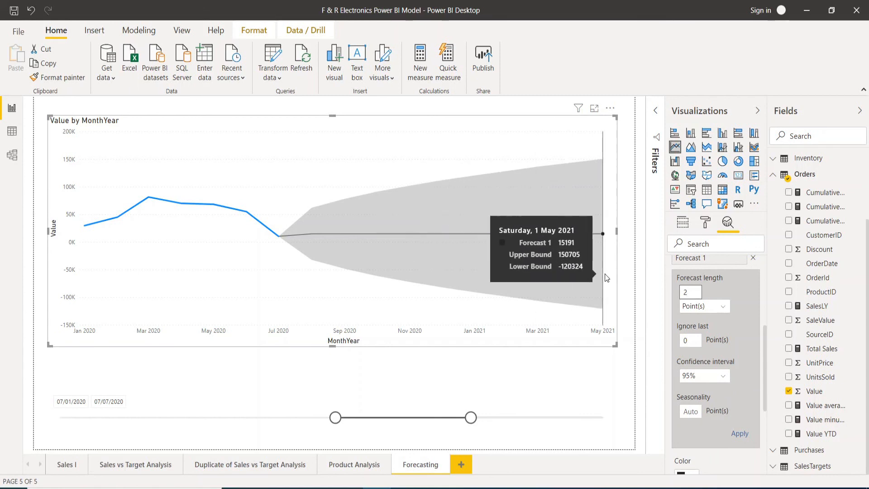
scroll(718, 384, down, 2)
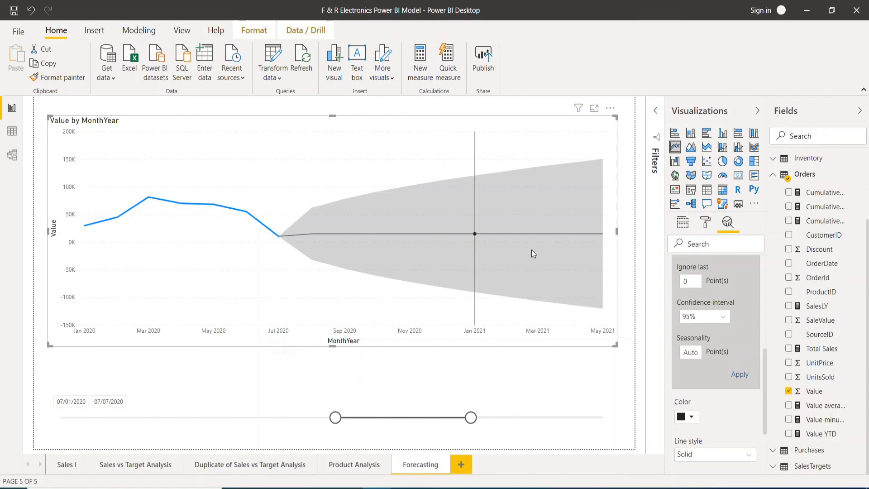
scroll(731, 362, up, 2)
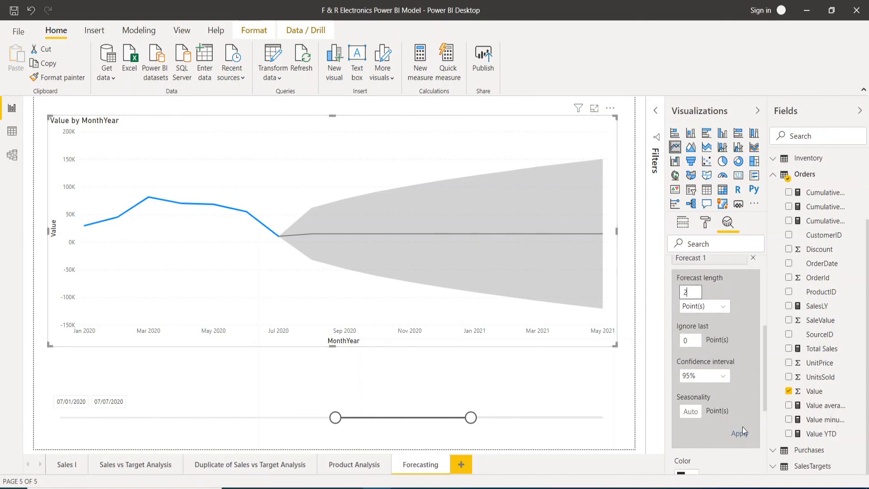
click(741, 432)
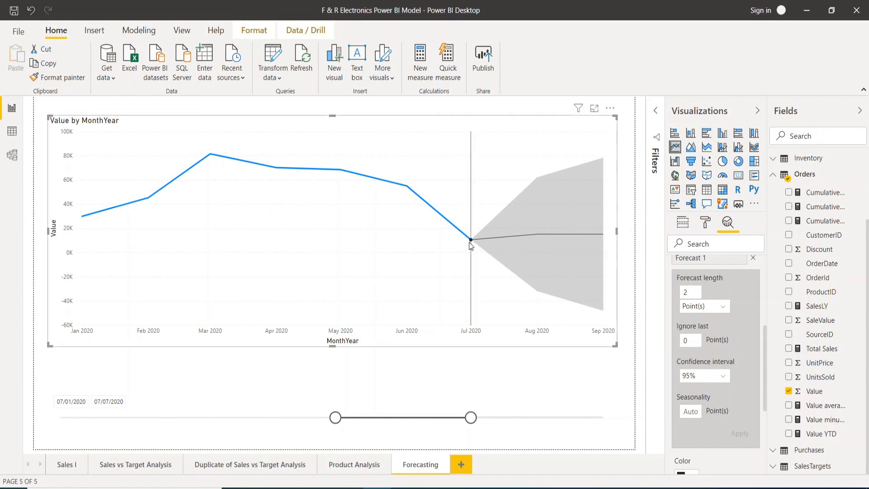
mouse_move(536, 239)
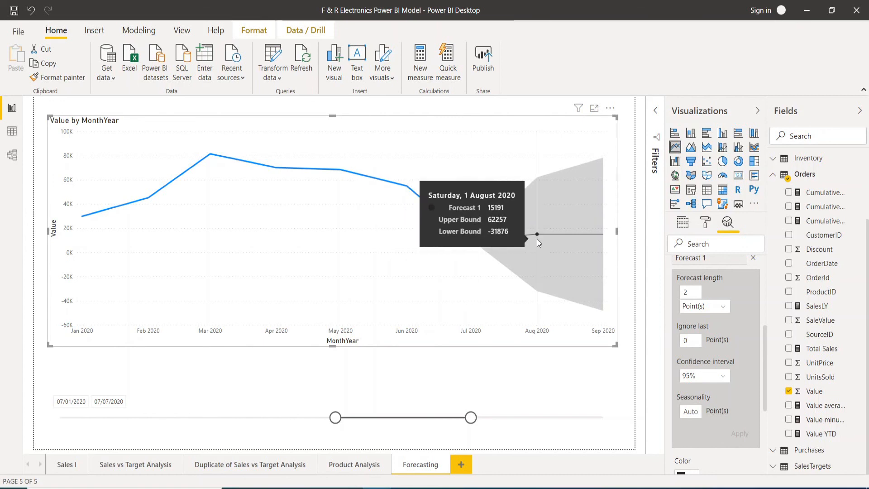
mouse_move(601, 236)
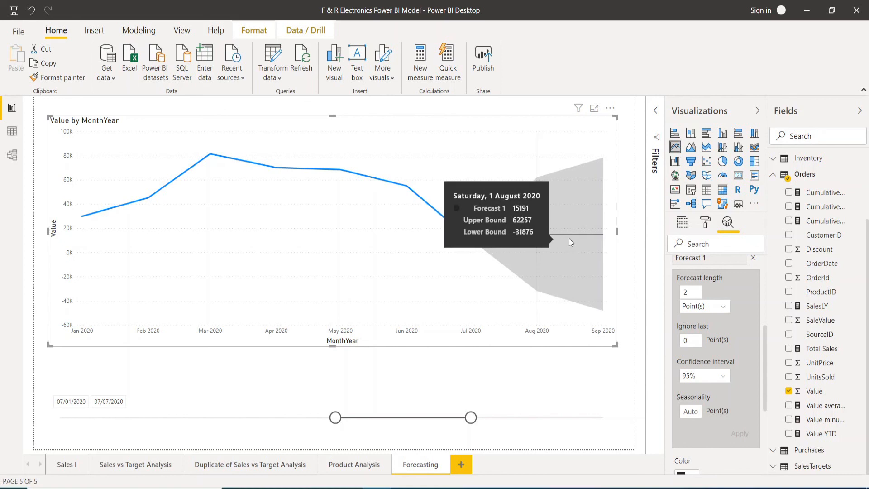
click(628, 250)
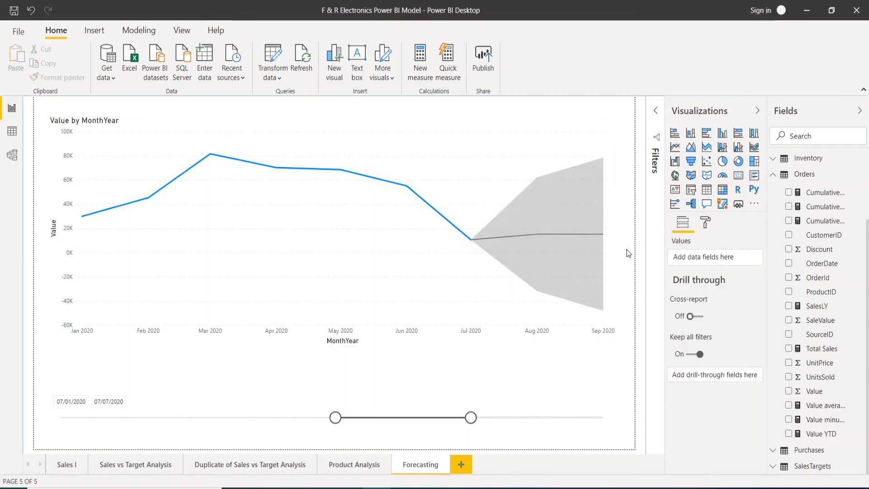